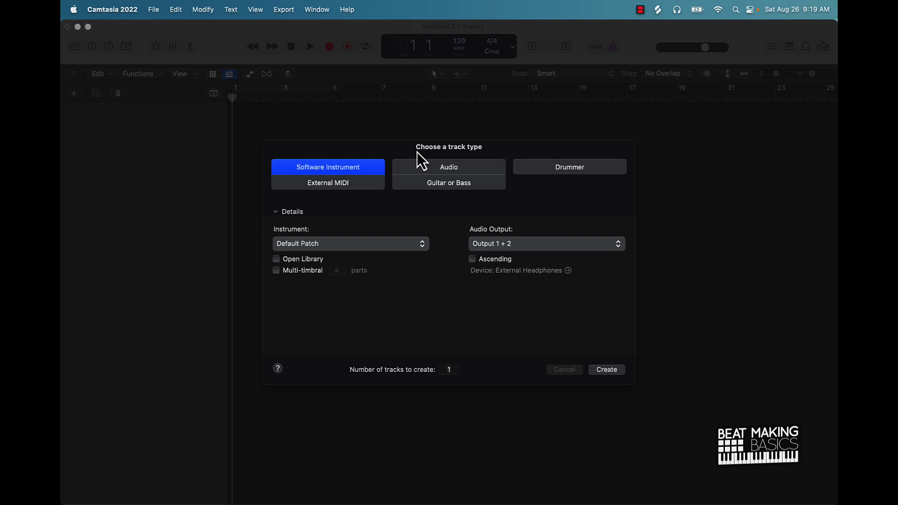
# Step: Create one software instrument track with a stereo Drum Kit Designer as its instrument
pyautogui.click(333, 169)
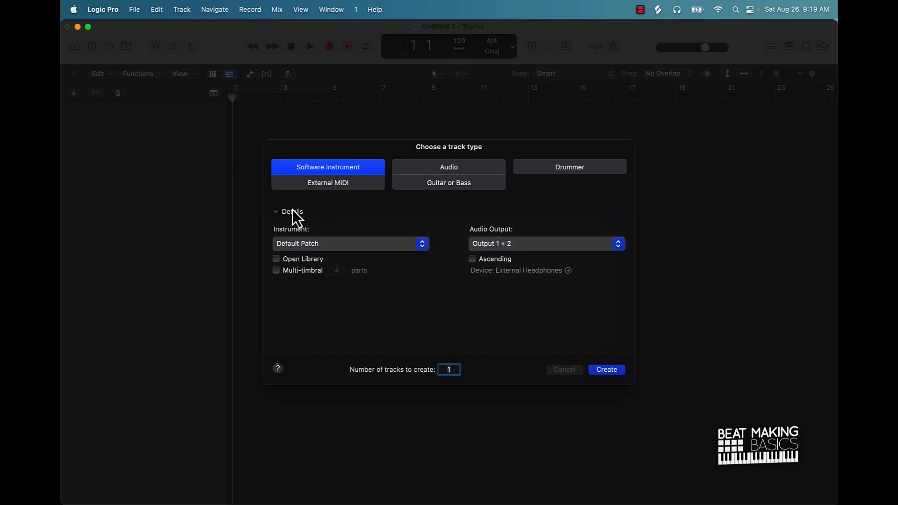
pyautogui.click(311, 248)
pyautogui.scroll(-2, 327, 444)
pyautogui.scroll(-2, 328, 449)
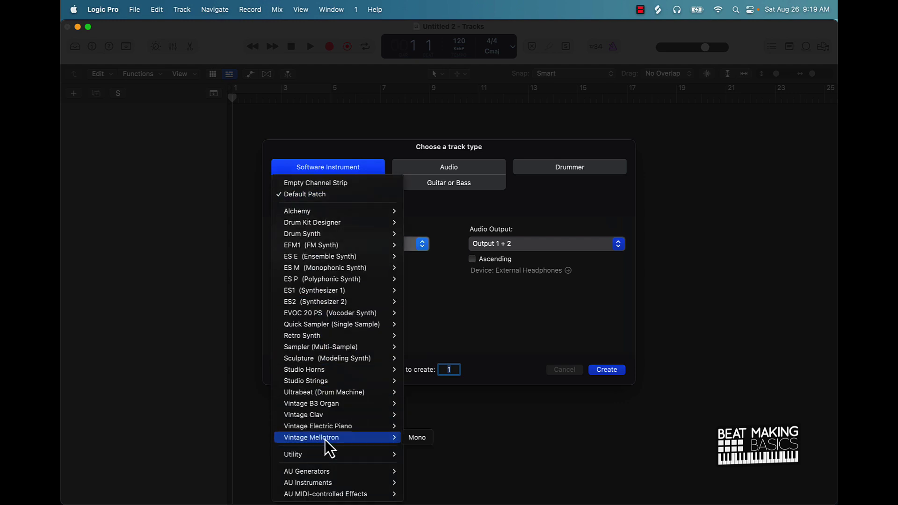
pyautogui.moveTo(335, 403)
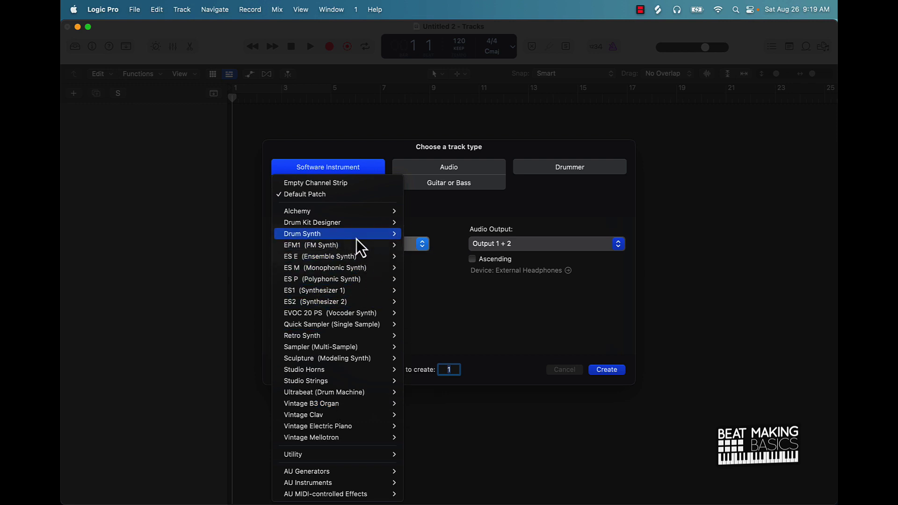
pyautogui.moveTo(349, 227)
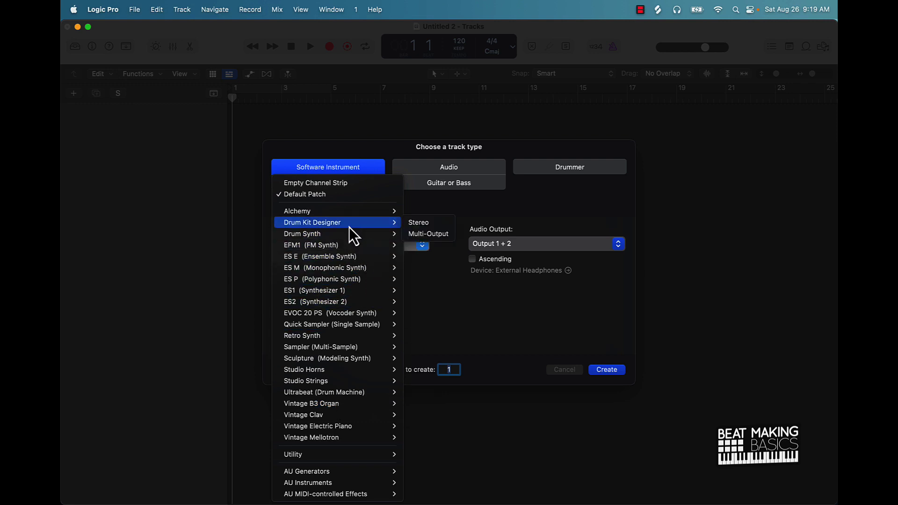
pyautogui.click(424, 222)
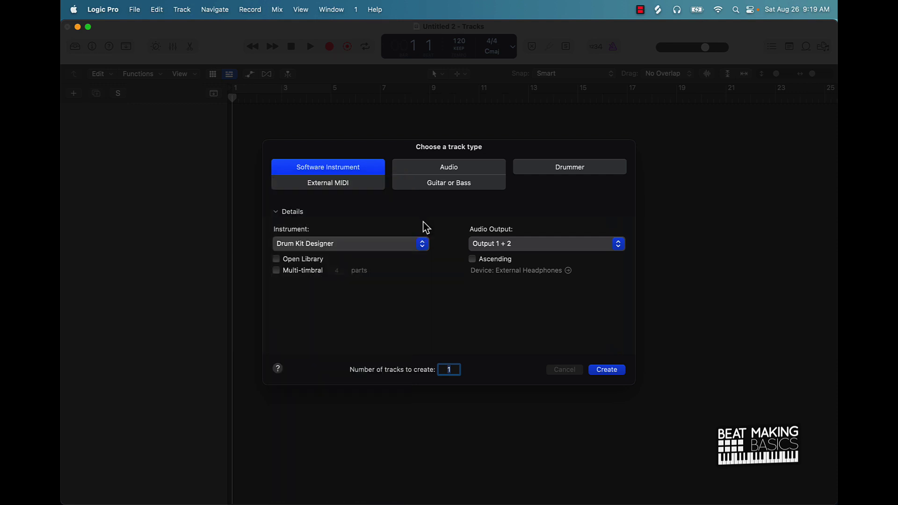
pyautogui.click(309, 245)
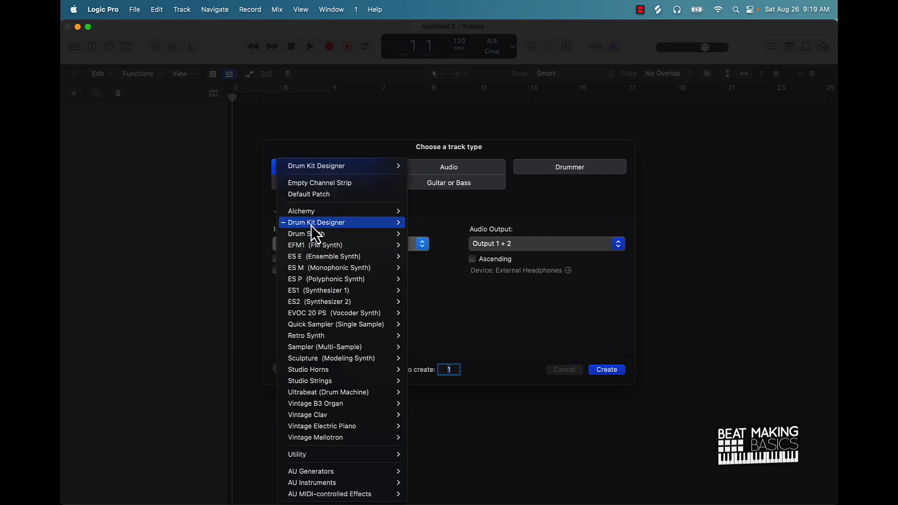
pyautogui.click(507, 224)
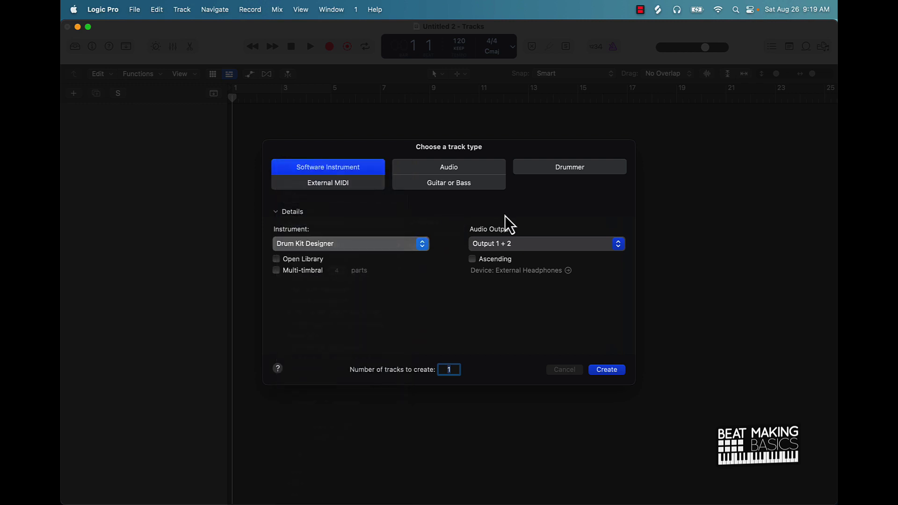
pyautogui.click(607, 370)
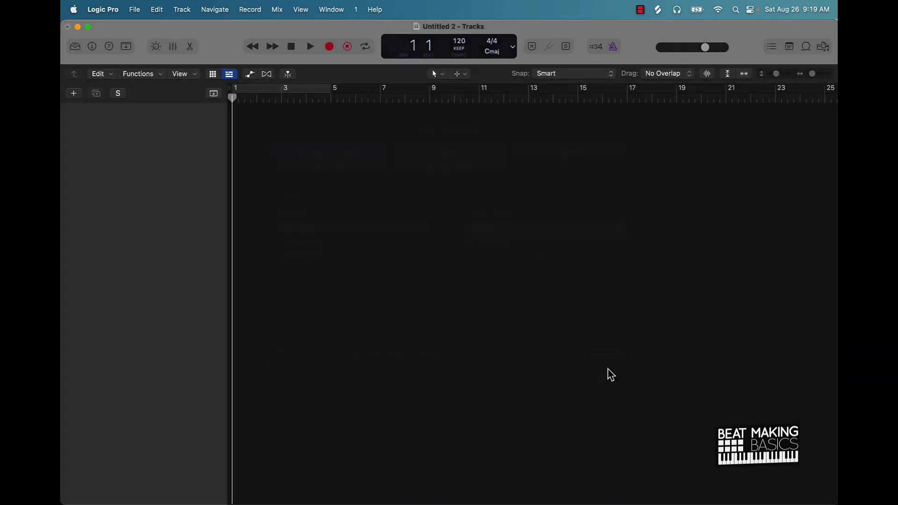
# Step: Show the Musical Typing keyboard and arrange it beside the Drum Kit Designer window
pyautogui.moveTo(682, 126); pyautogui.dragTo(545, 63)
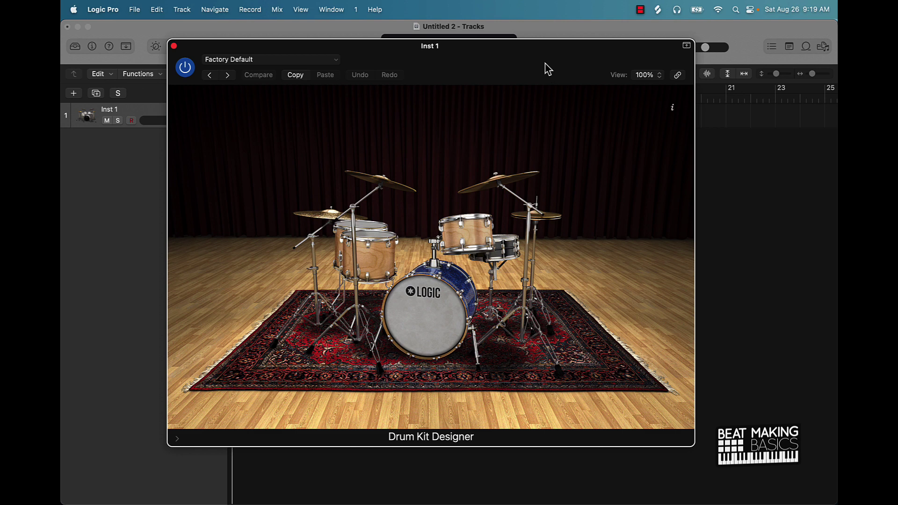
pyautogui.press('super+k')
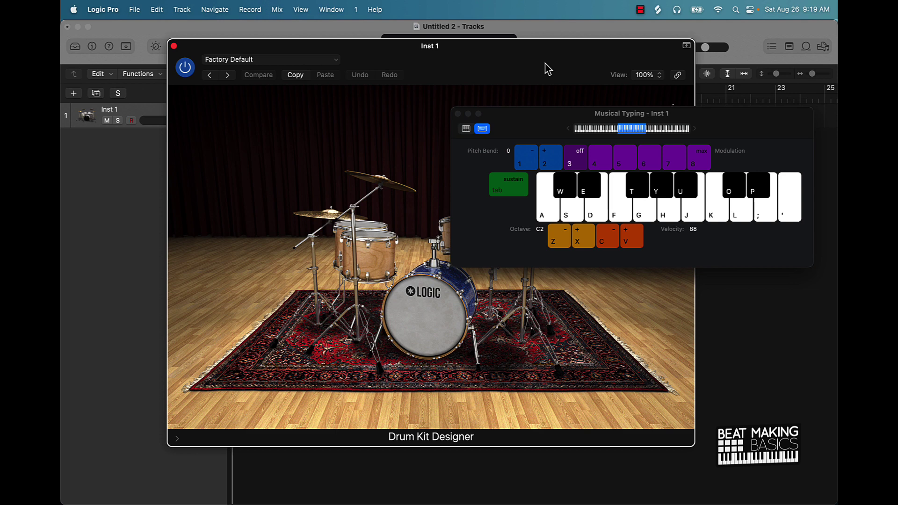
pyautogui.press('d')
pyautogui.press('f')
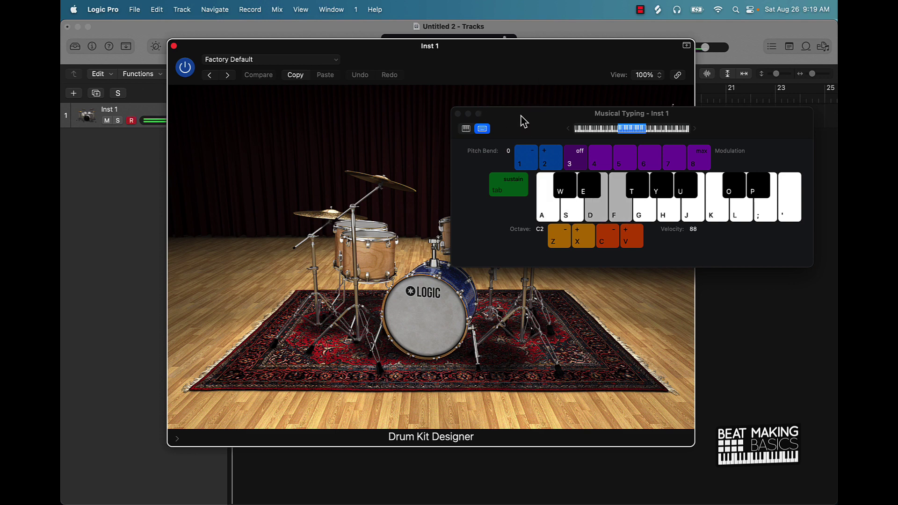
pyautogui.moveTo(523, 116); pyautogui.dragTo(605, 9)
pyautogui.moveTo(451, 52); pyautogui.dragTo(327, 61)
# Step: Audition notes on the drum kit, lowering the Musical Typing octave to C1 to play the kick, snare and other drums
pyautogui.press('k')
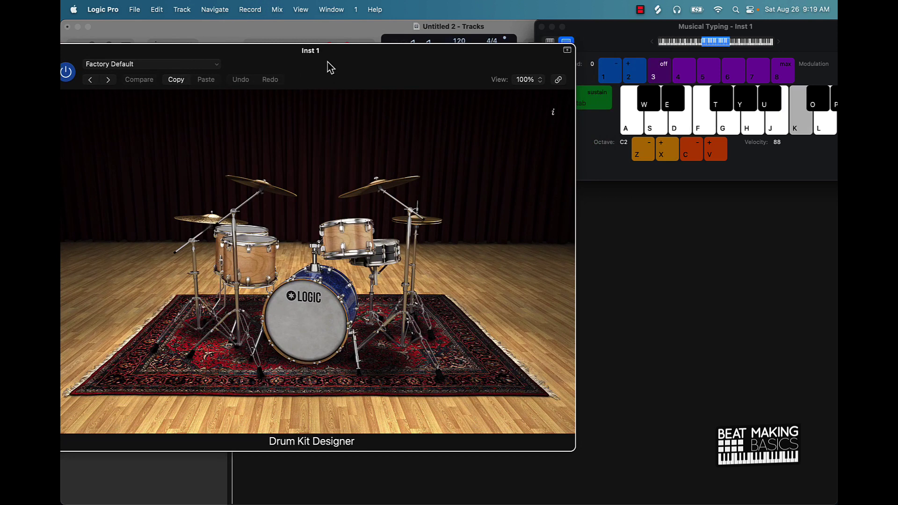
pyautogui.press('h')
pyautogui.press('a')
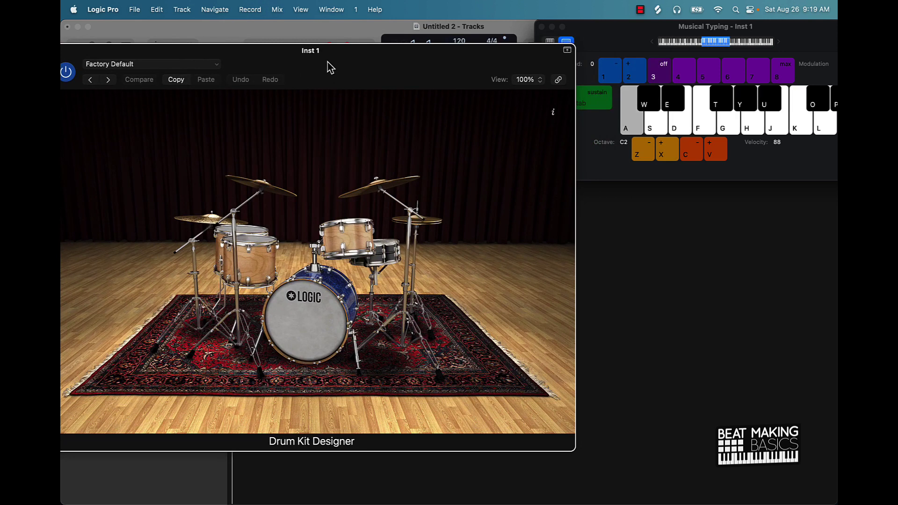
pyautogui.press('z')
pyautogui.press('a')
pyautogui.press('s')
pyautogui.press('a')
pyautogui.press('f')
pyautogui.press('a')
pyautogui.press('g')
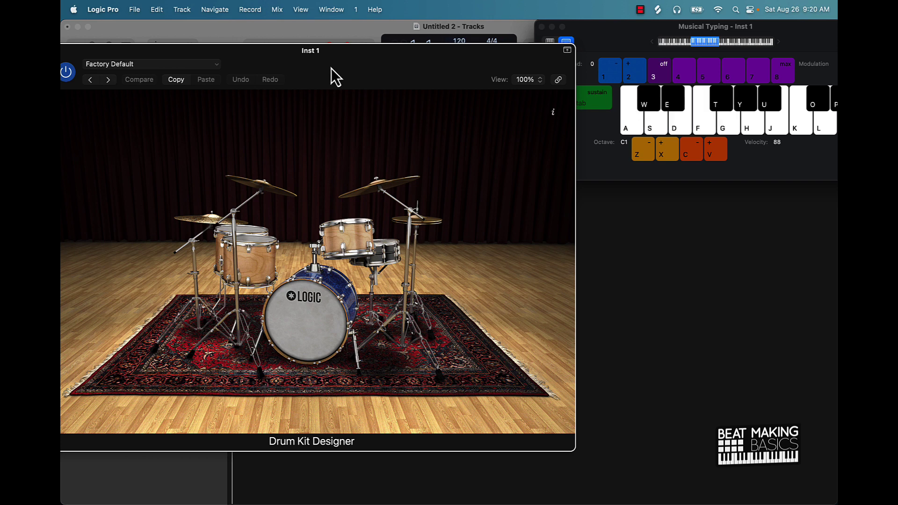
# Step: Select the kick drum in the kit, lower its tuning and add a little dampening
pyautogui.moveTo(331, 69); pyautogui.dragTo(401, 57)
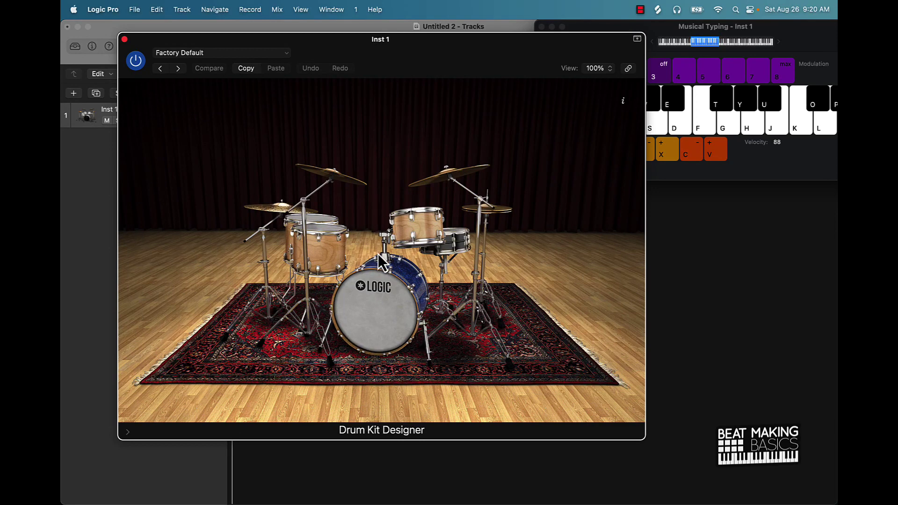
pyautogui.click(380, 310)
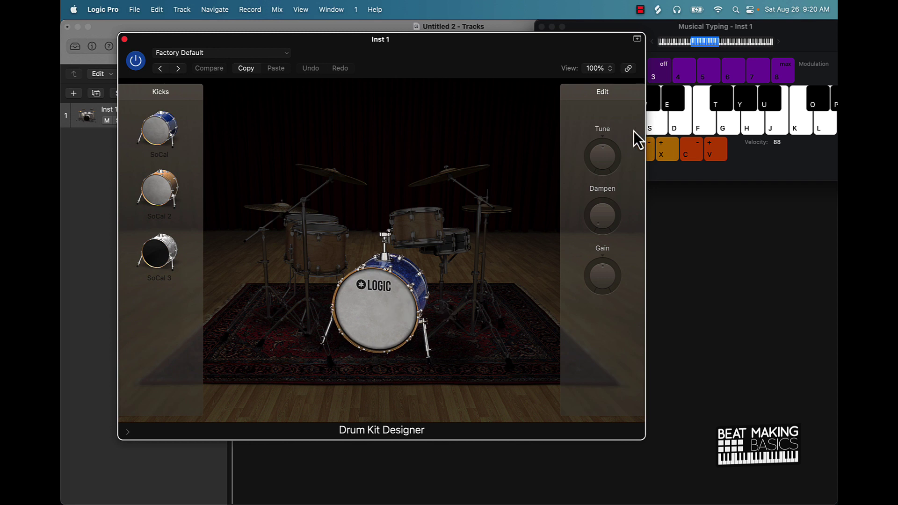
pyautogui.moveTo(593, 150)
pyautogui.mouseDown()
pyautogui.moveTo(584, 126)
pyautogui.moveTo(593, 167)
pyautogui.moveTo(580, 150)
pyautogui.mouseUp()
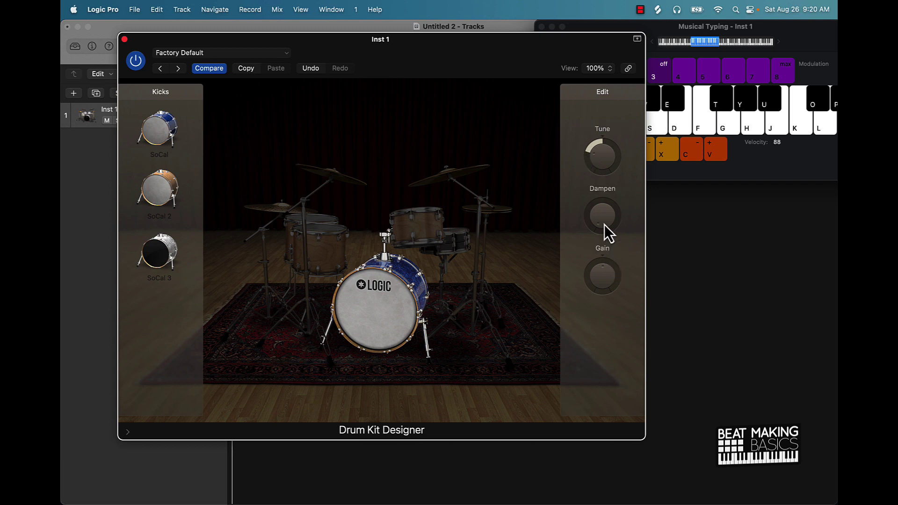
pyautogui.moveTo(603, 233)
pyautogui.mouseDown()
pyautogui.moveTo(591, 195)
pyautogui.moveTo(593, 233)
pyautogui.mouseUp()
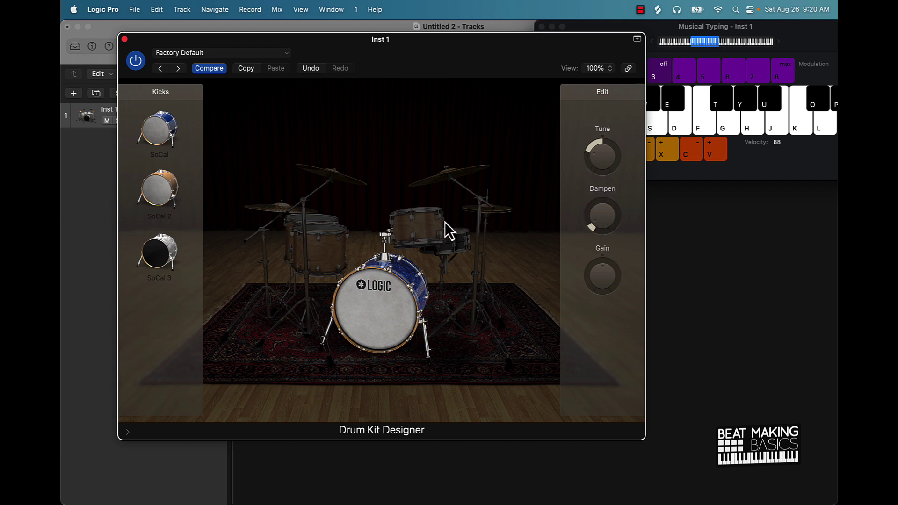
# Step: Swap the kick for the SoCal 2 drum and raise its dampening and gain
pyautogui.click(172, 199)
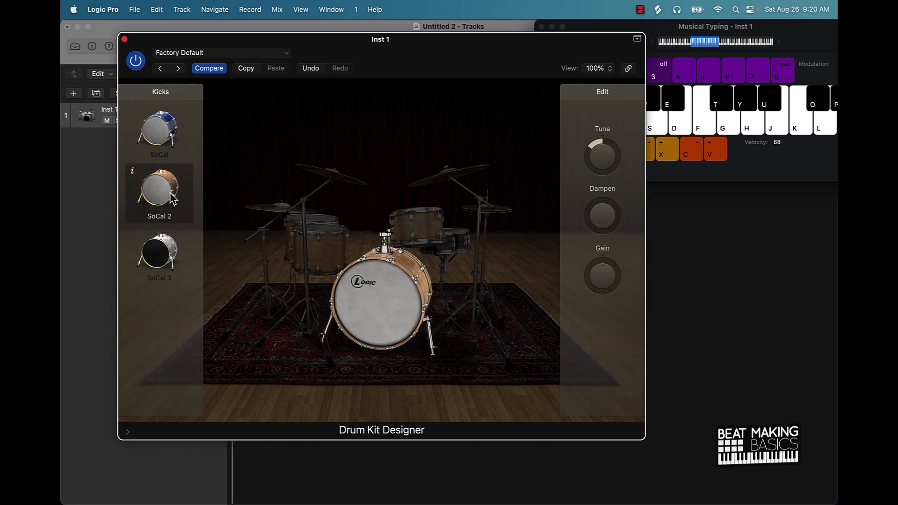
pyautogui.moveTo(605, 227)
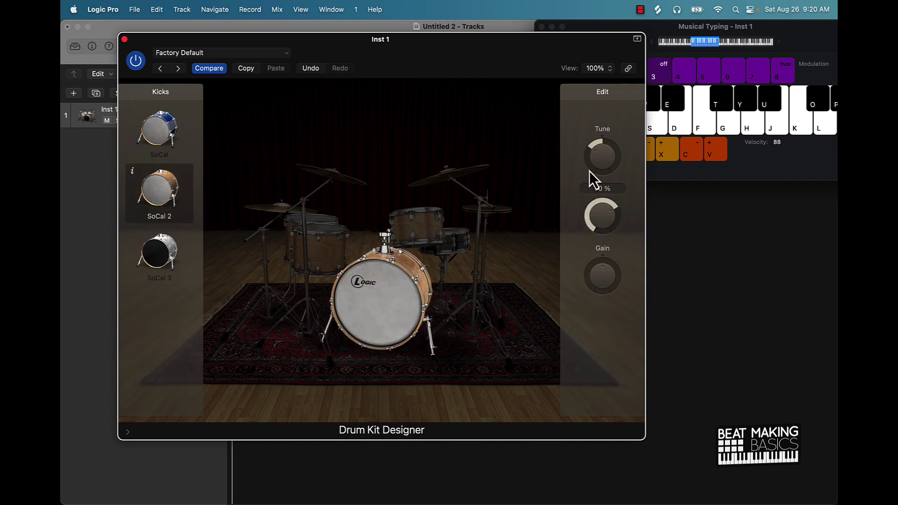
pyautogui.moveTo(603, 279)
pyautogui.press('s')
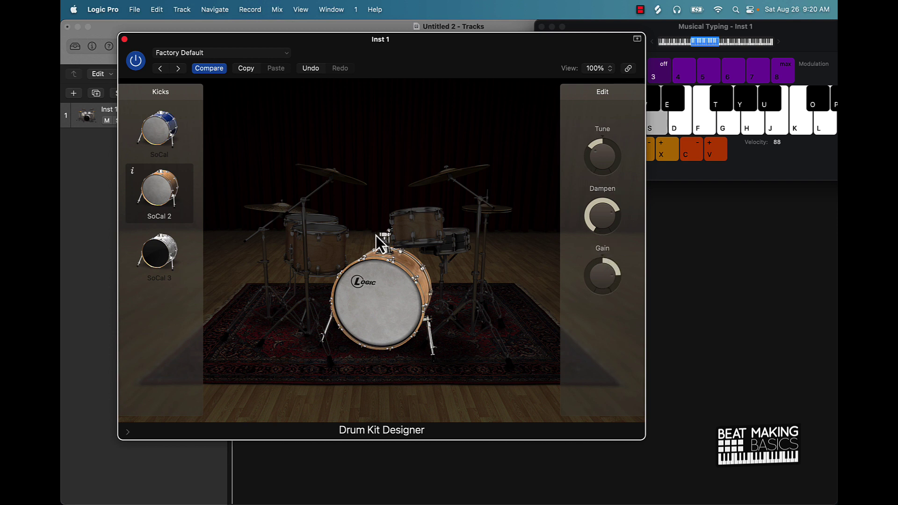
pyautogui.click(427, 217)
pyautogui.write('ssss')
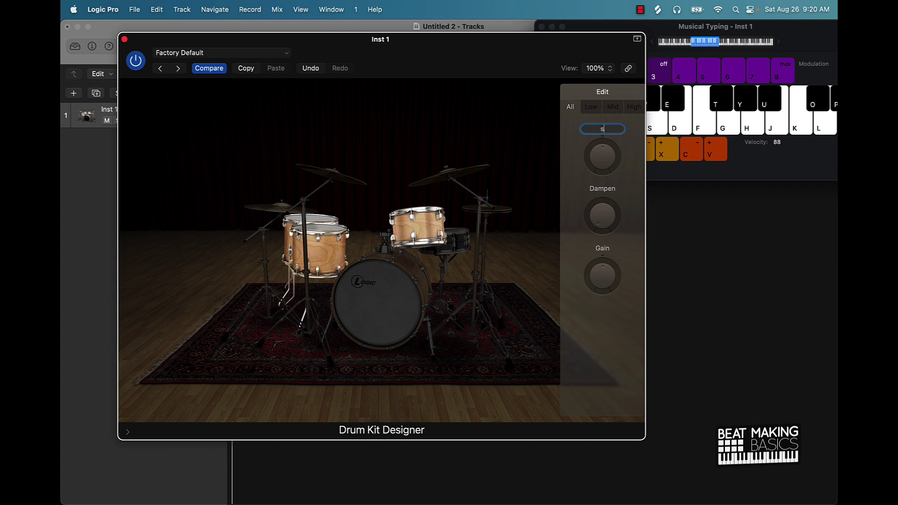
pyautogui.press('BackSpace')
pyautogui.press('BackSpace')
pyautogui.press('BackSpace')
pyautogui.press('BackSpace')
# Step: Select the snare drum and lower its tuning slightly while auditioning the sound
pyautogui.click(461, 245)
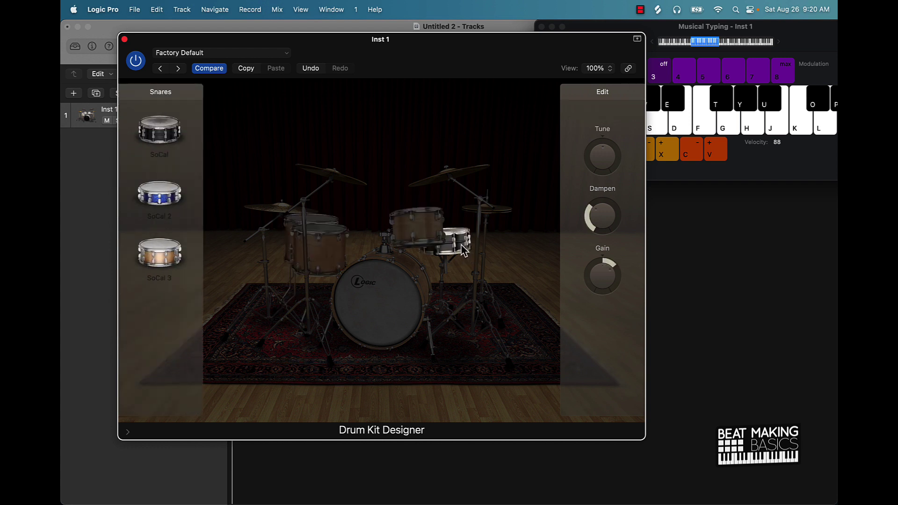
pyautogui.moveTo(610, 167)
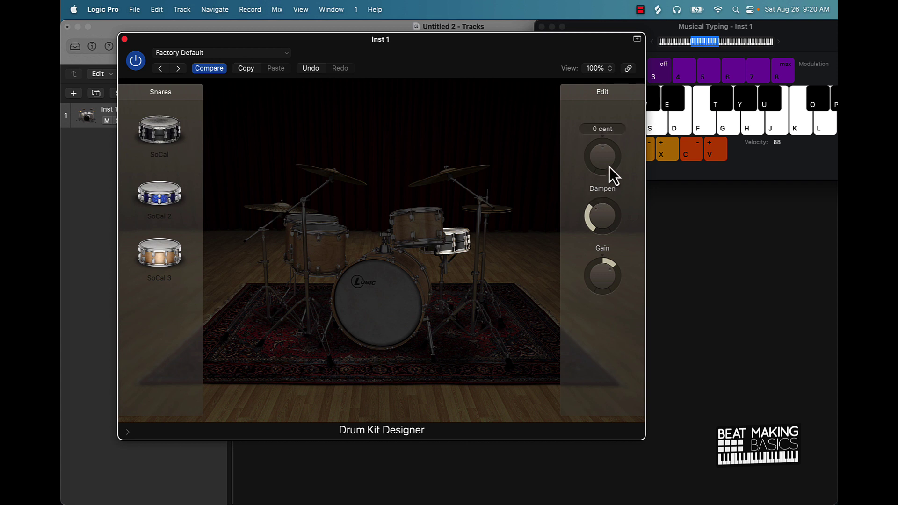
pyautogui.press('s')
pyautogui.press('s')
pyautogui.moveTo(600, 153); pyautogui.dragTo(599, 150)
pyautogui.press('s')
# Step: Swap the snare for the SoCal 2 model, set its dampening to 24 % and audition it
pyautogui.click(161, 194)
pyautogui.press('s')
pyautogui.press('s')
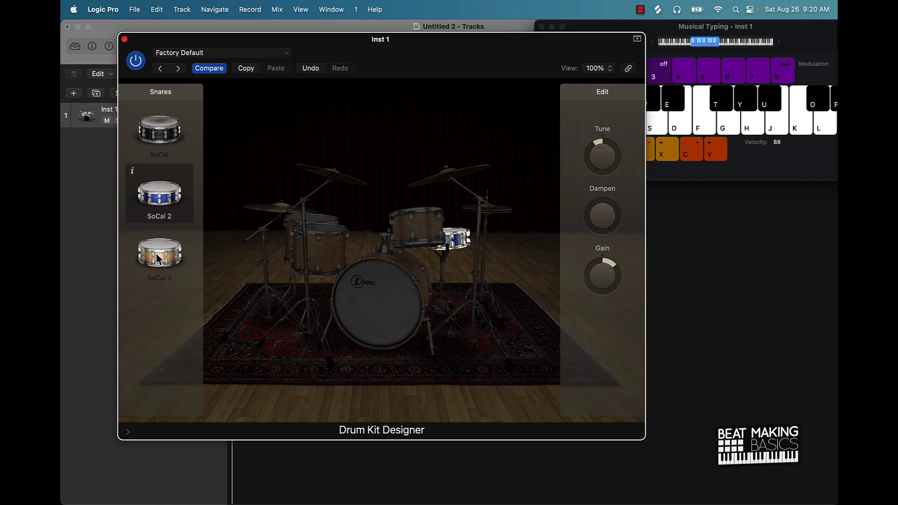
pyautogui.press('s')
pyautogui.press('s')
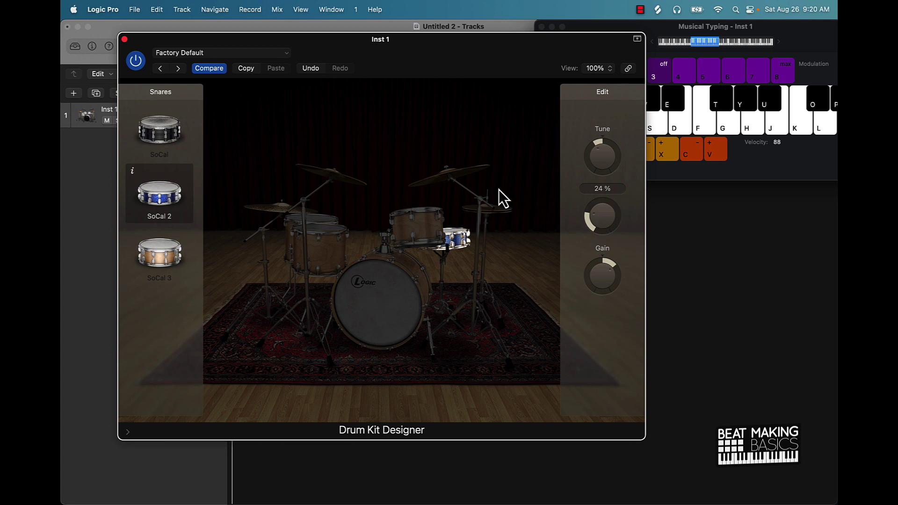
# Step: Select the crash cymbals, raise their tuning to +244 cent and audition several drum sounds
pyautogui.click(455, 179)
pyautogui.moveTo(604, 160)
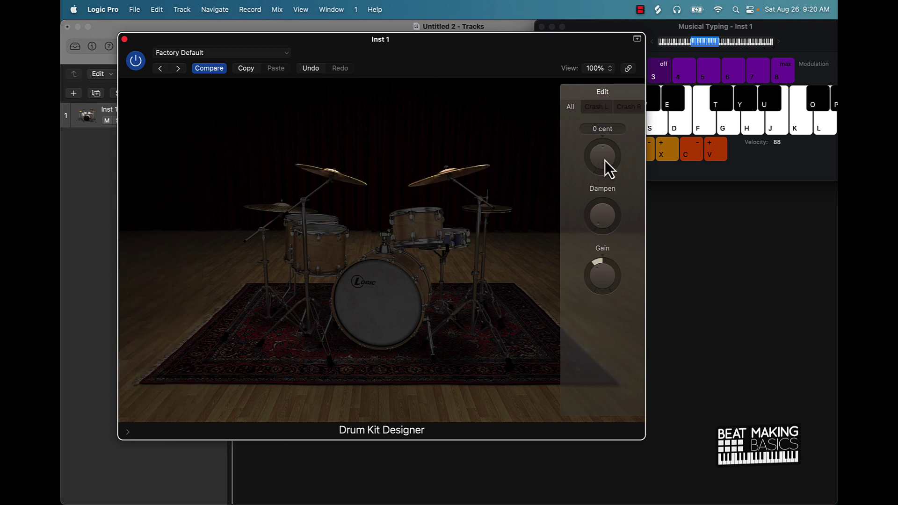
pyautogui.press('s')
pyautogui.press('f')
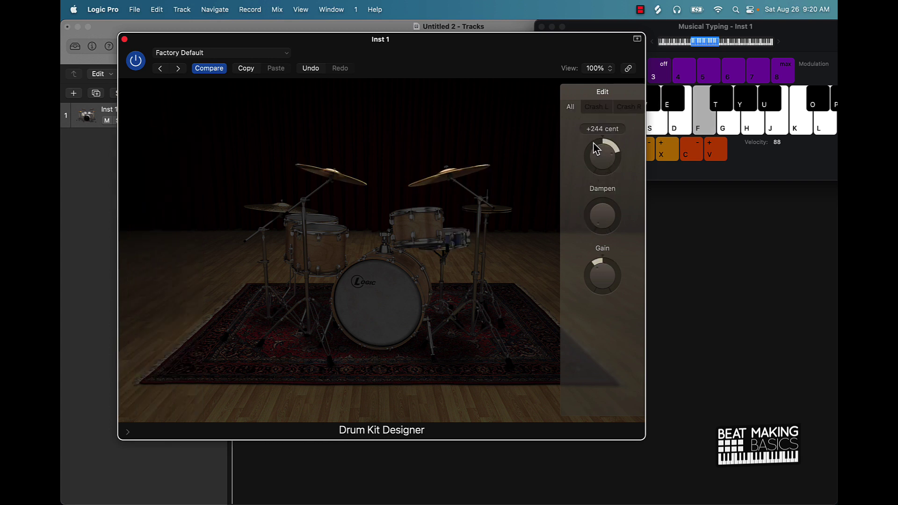
pyautogui.press('g')
pyautogui.press('j')
pyautogui.press('k')
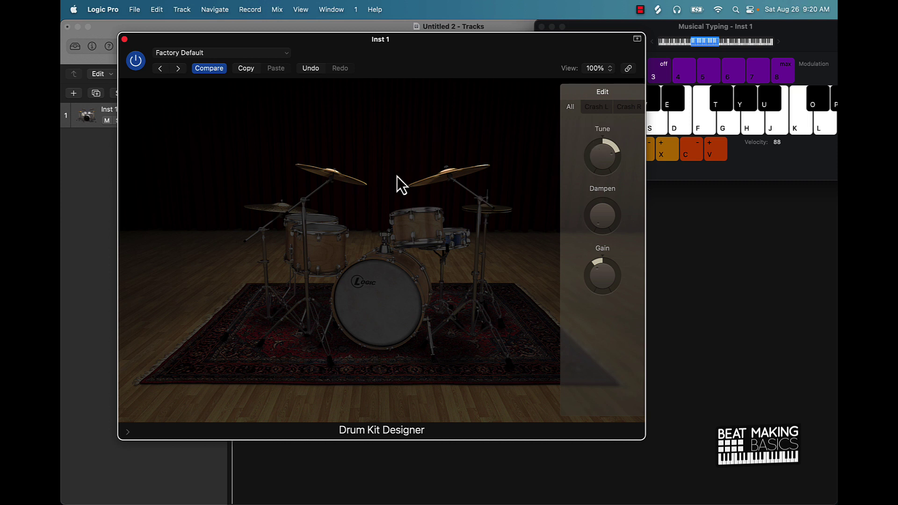
# Step: Open the tuning value of the single lower cymbal beside the paired toms for editing and close the on-screen keyboard window
pyautogui.click(276, 210)
pyautogui.doubleClick(603, 128)
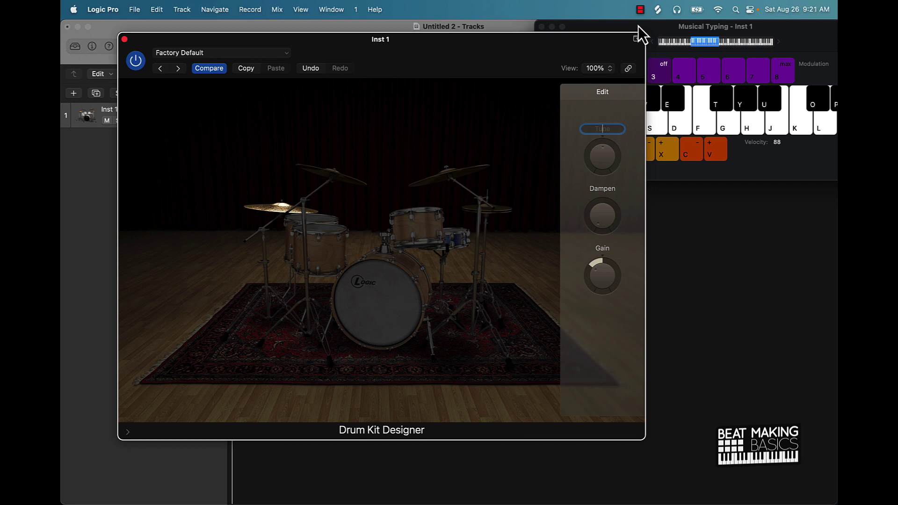
pyautogui.moveTo(638, 26); pyautogui.dragTo(585, 72)
pyautogui.click(497, 79)
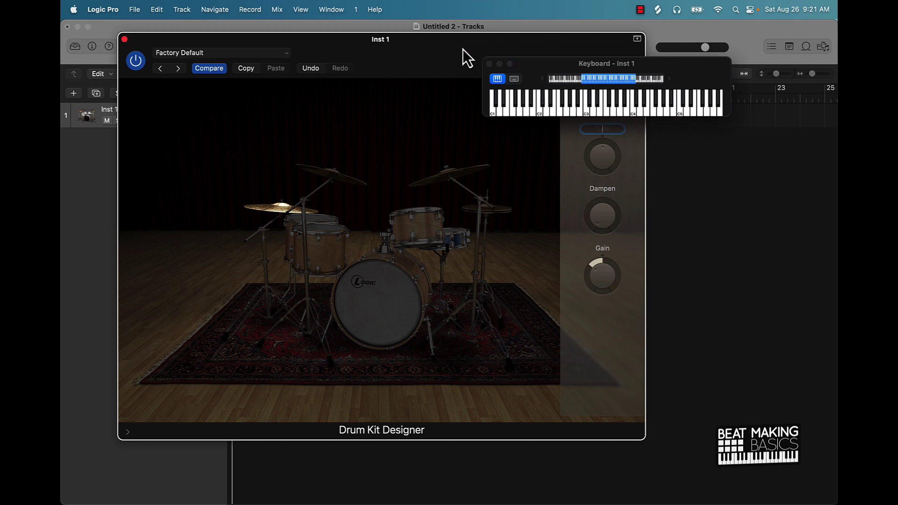
pyautogui.click(489, 64)
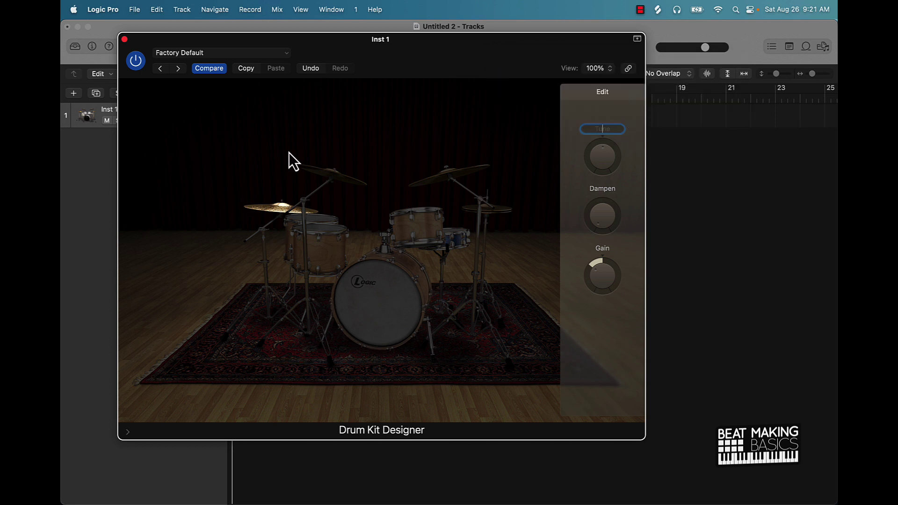
# Step: Select the kick drum and save the customized kit as a setting named "bmb kit"
pyautogui.click(405, 297)
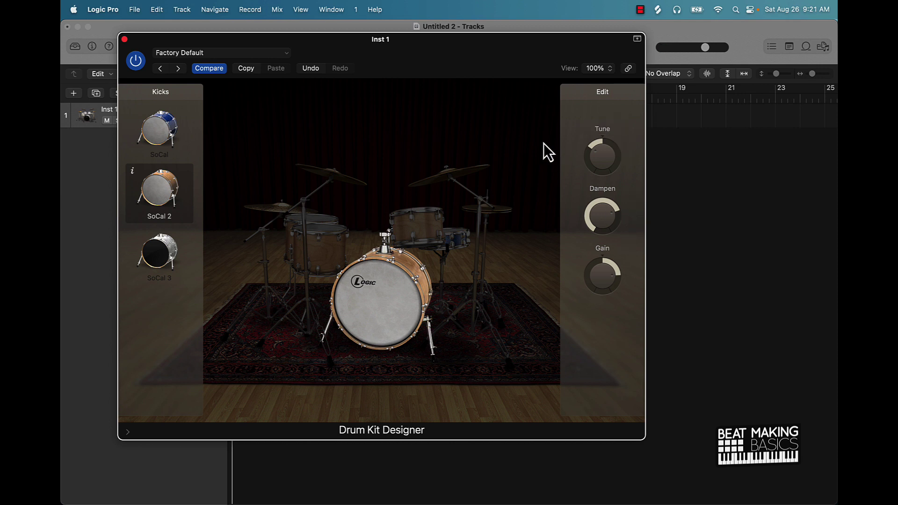
pyautogui.click(277, 53)
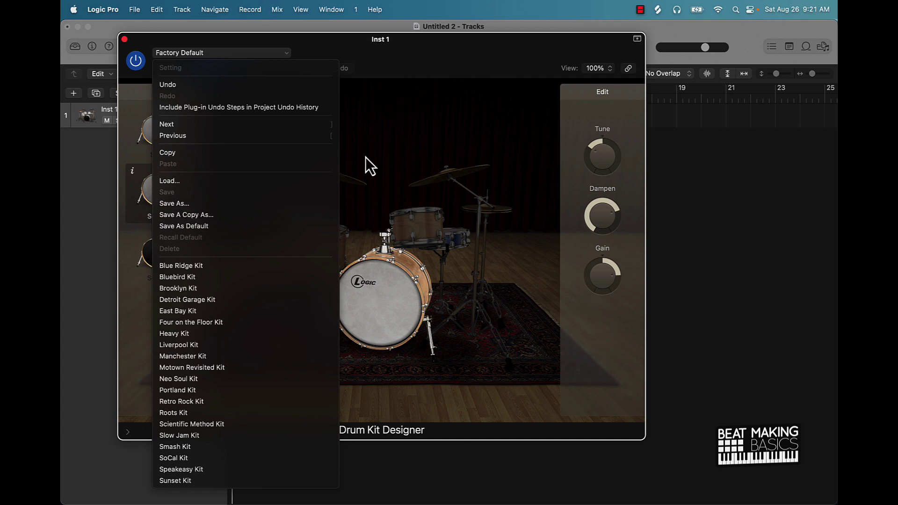
pyautogui.click(192, 206)
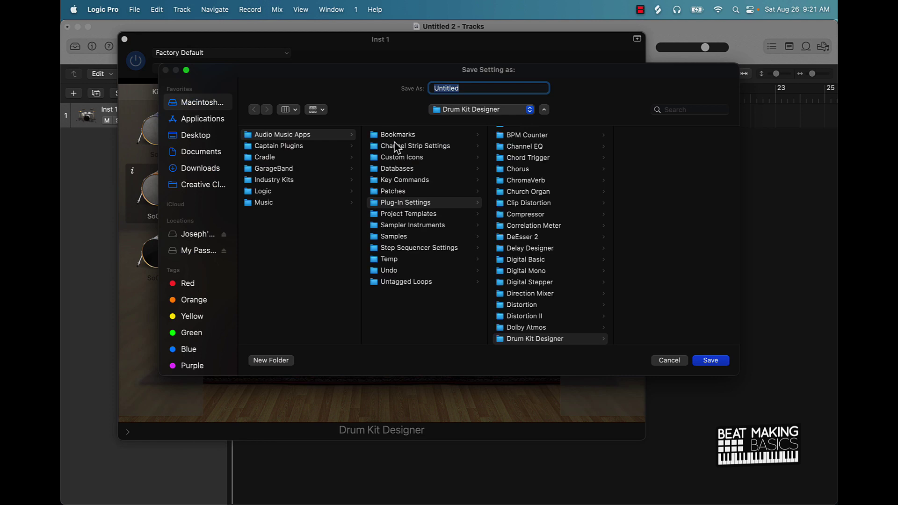
pyautogui.write('bmb kit')
pyautogui.press('Return')
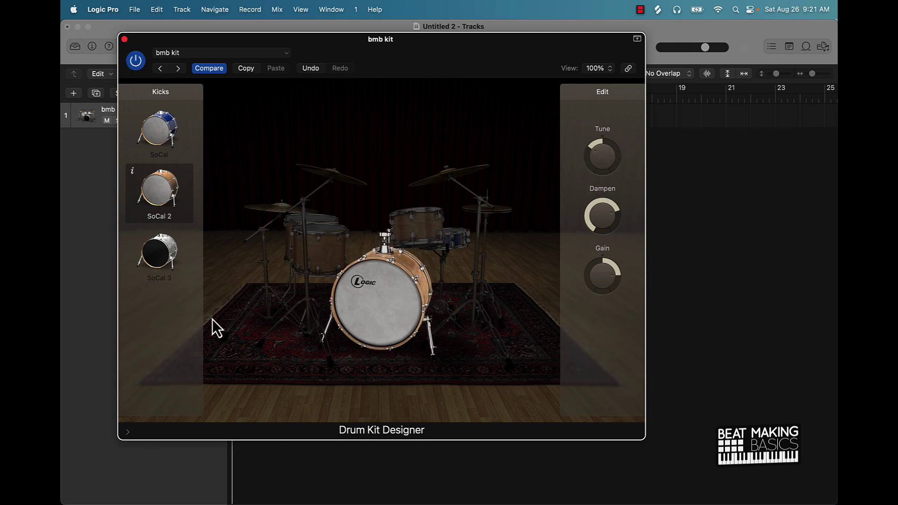
# Step: Check the settings list for the saved kit and expand the extended parameters for input mapping and percussion gains
pyautogui.click(181, 52)
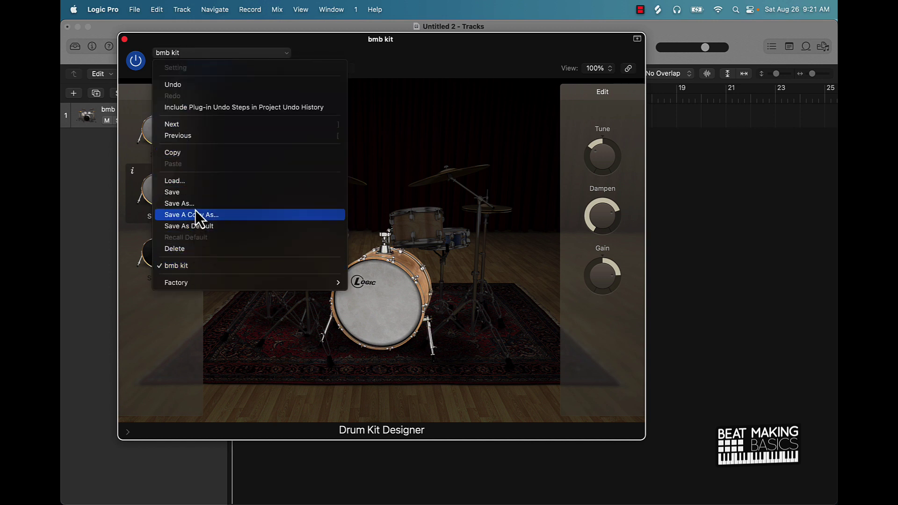
pyautogui.click(228, 430)
pyautogui.moveTo(130, 431); pyautogui.dragTo(130, 430)
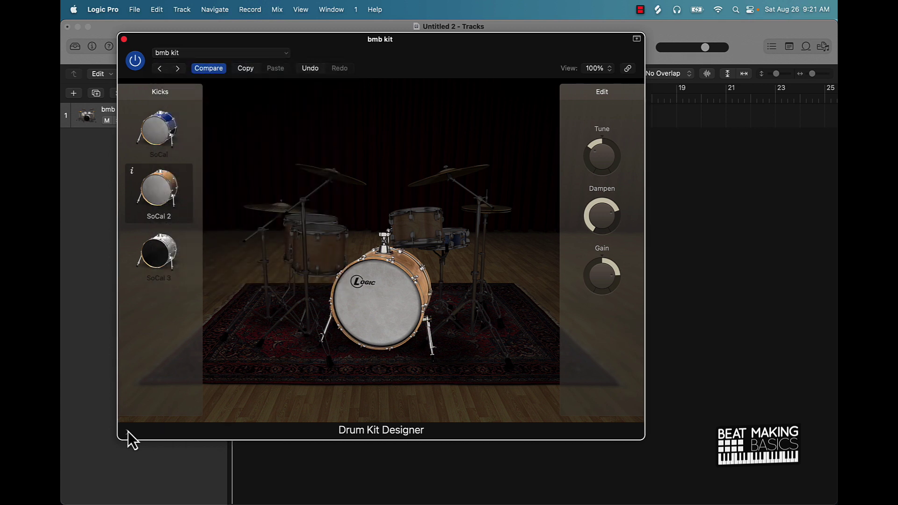
pyautogui.click(127, 431)
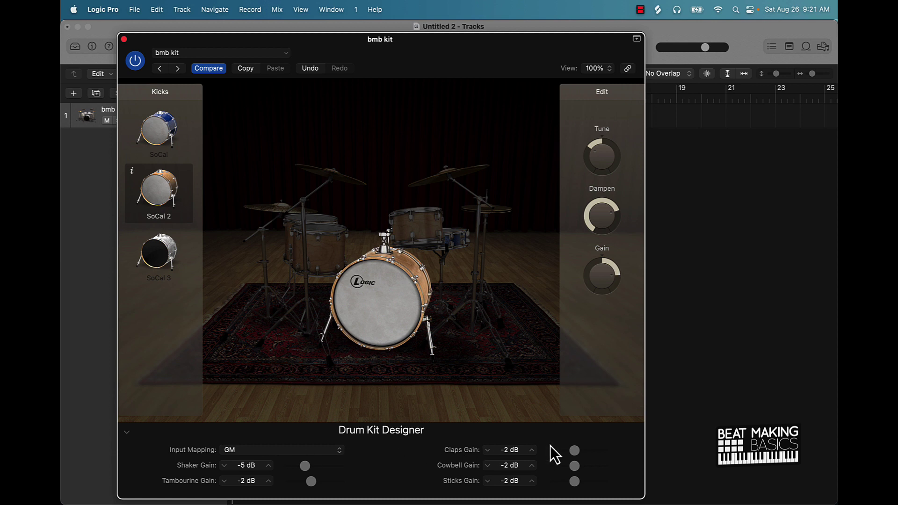
# Step: Delete the bmb kit track and create one software instrument track with the stereo Drum Synth
pyautogui.click(123, 39)
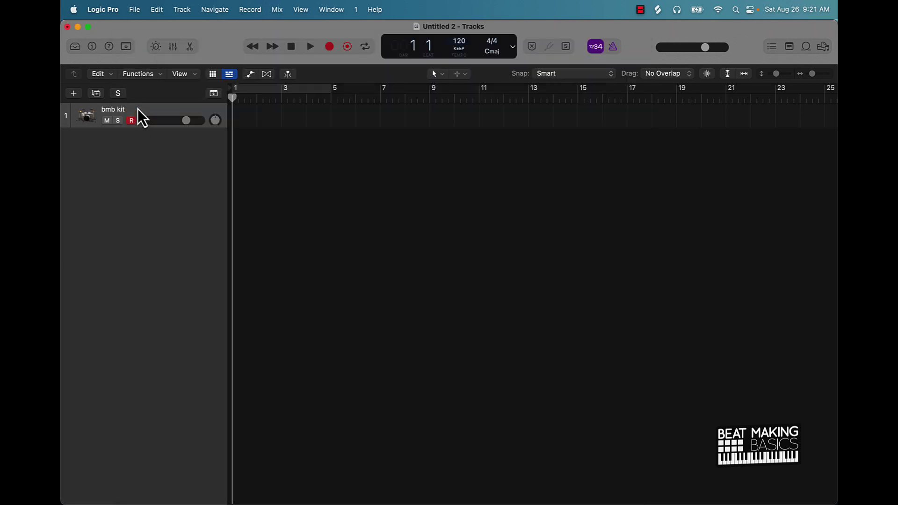
pyautogui.press('super+BackSpace')
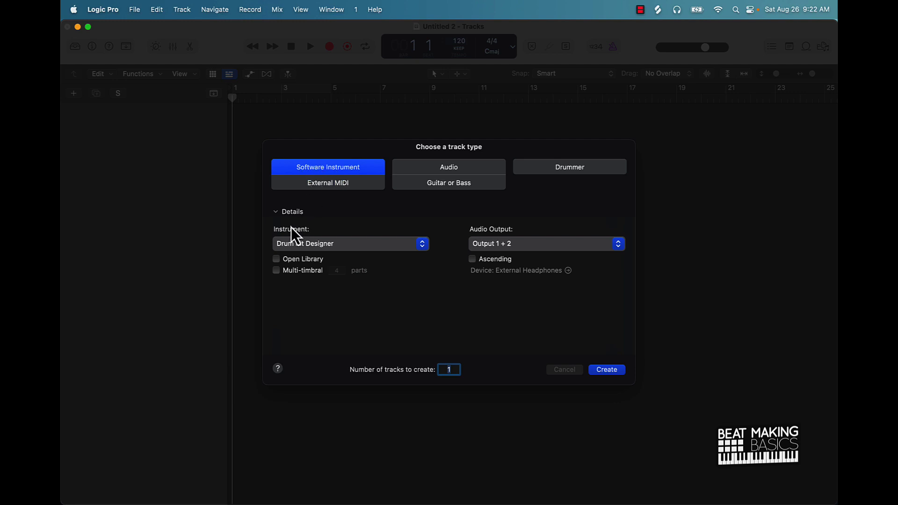
pyautogui.click(318, 243)
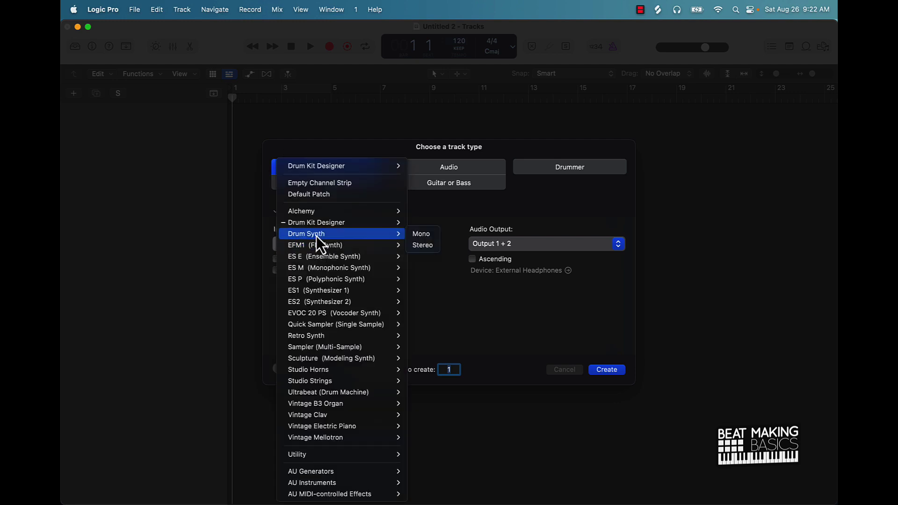
pyautogui.moveTo(400, 236)
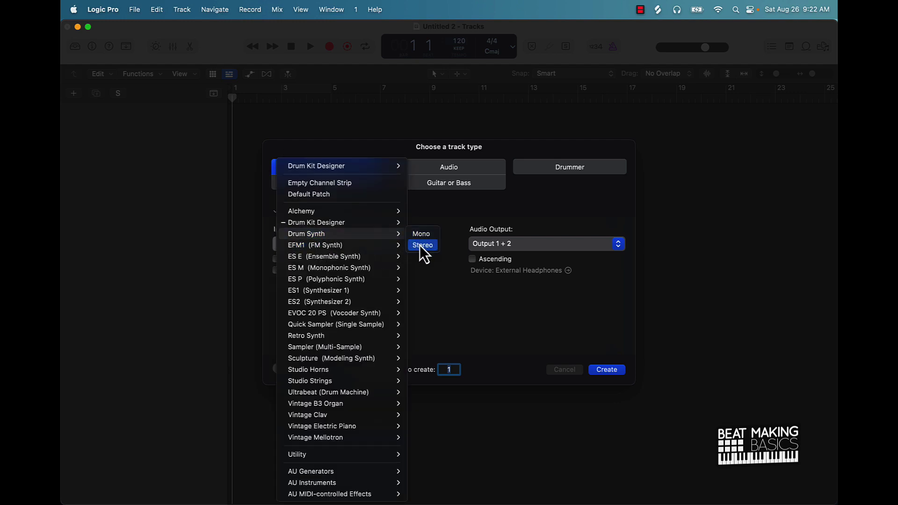
pyautogui.click(422, 246)
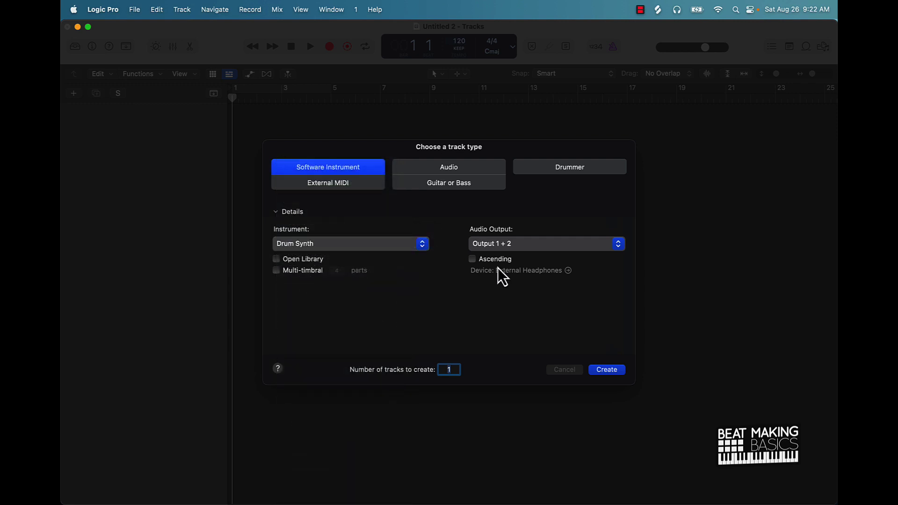
pyautogui.click(605, 369)
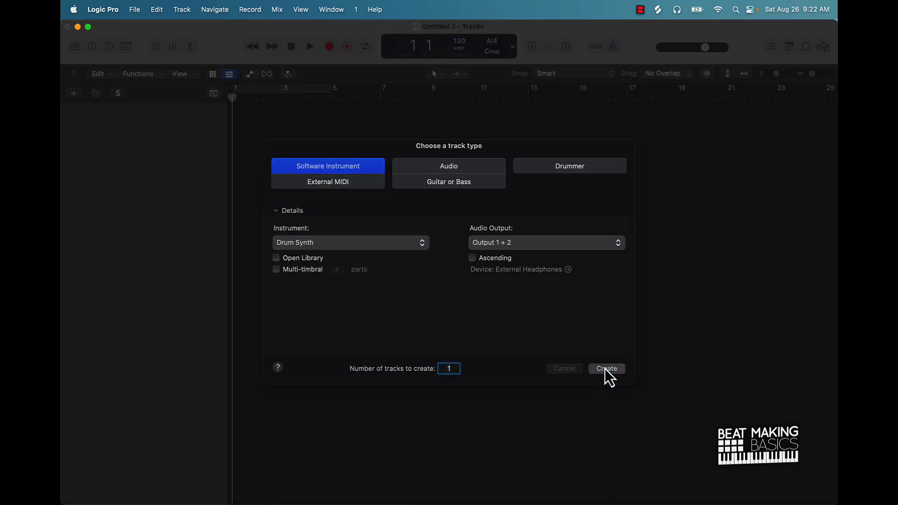
# Step: Show Musical Typing, position the Drum Synth window below it, and audition Heavy Kick at octaves C1 and C2
pyautogui.moveTo(650, 193); pyautogui.dragTo(472, 248)
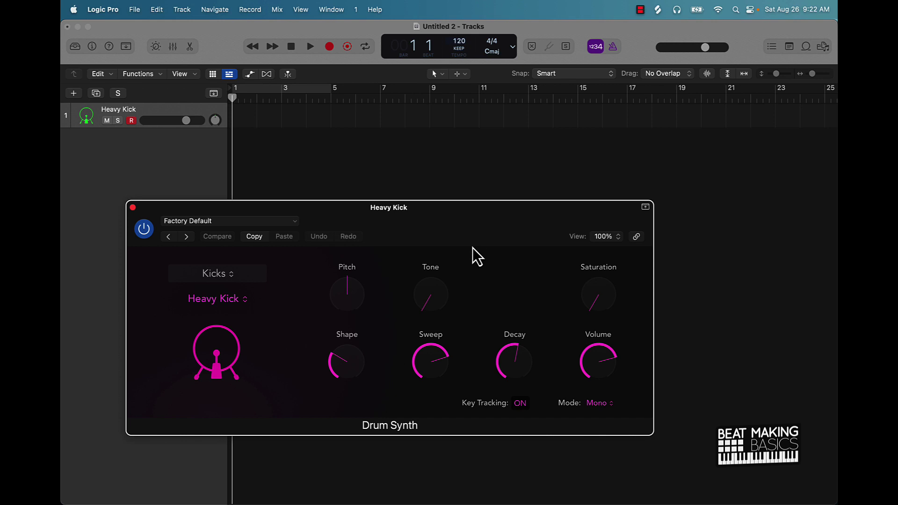
pyautogui.press('super+k')
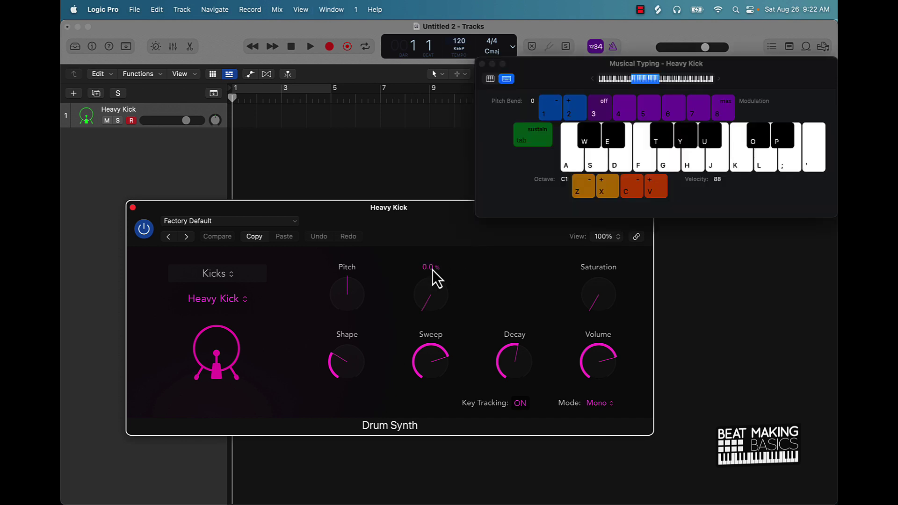
pyautogui.press('a')
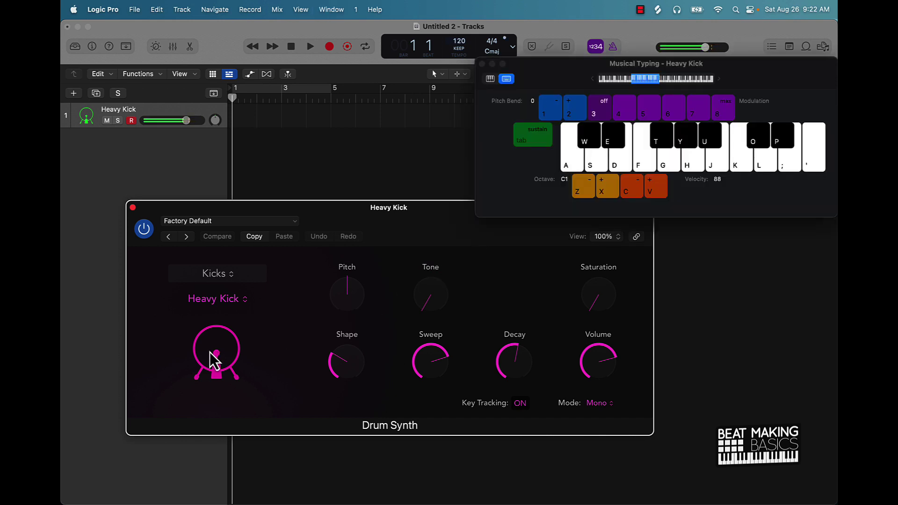
pyautogui.moveTo(414, 222); pyautogui.dragTo(413, 264)
pyautogui.press('a')
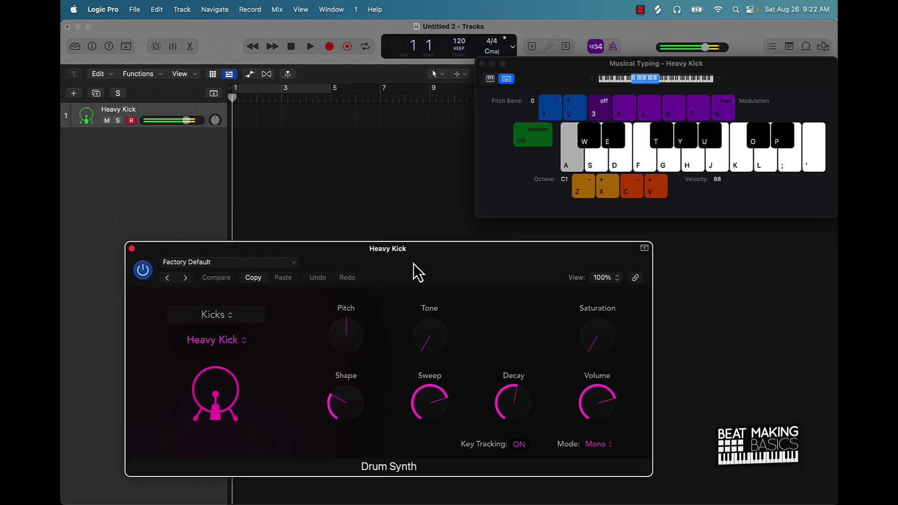
pyautogui.press('x')
pyautogui.press('a')
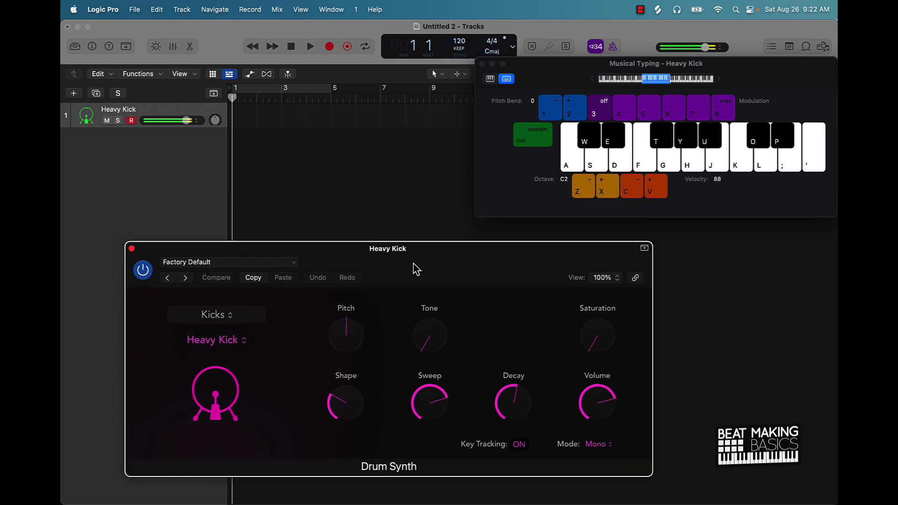
pyautogui.press('z')
pyautogui.press('a')
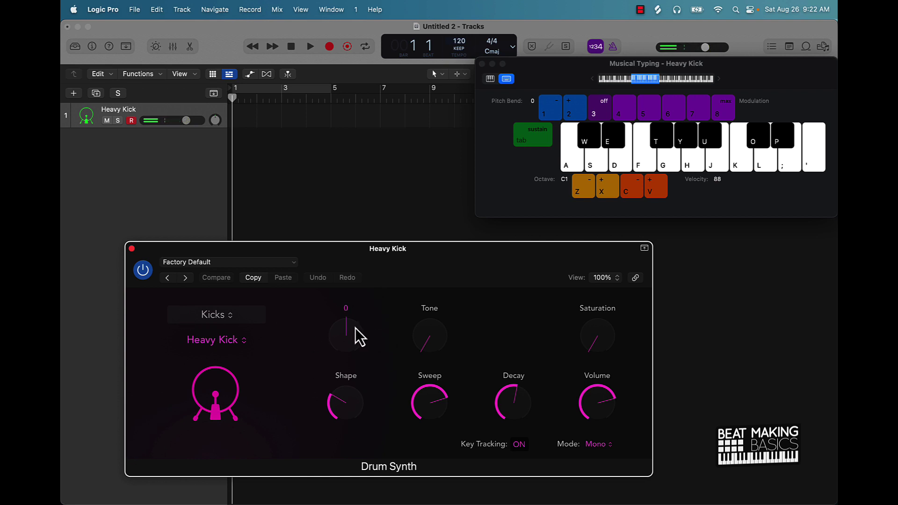
# Step: Lower the kick's pitch to -6 and audition it
pyautogui.moveTo(349, 332); pyautogui.dragTo(356, 350)
pyautogui.press('a')
pyautogui.press('a')
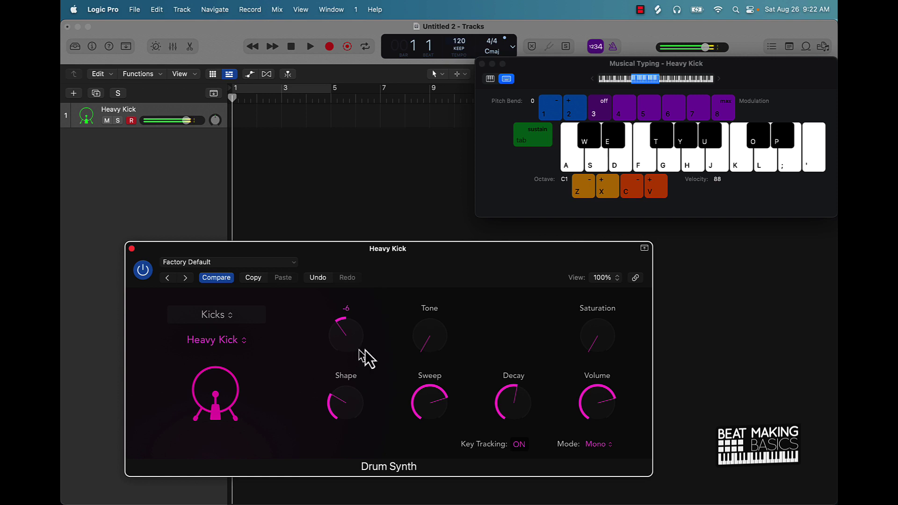
# Step: Raise the kick's tone well past the midpoint while auditioning the sound
pyautogui.moveTo(431, 352); pyautogui.dragTo(394, 263)
pyautogui.press('a')
pyautogui.press('a')
pyautogui.press('a')
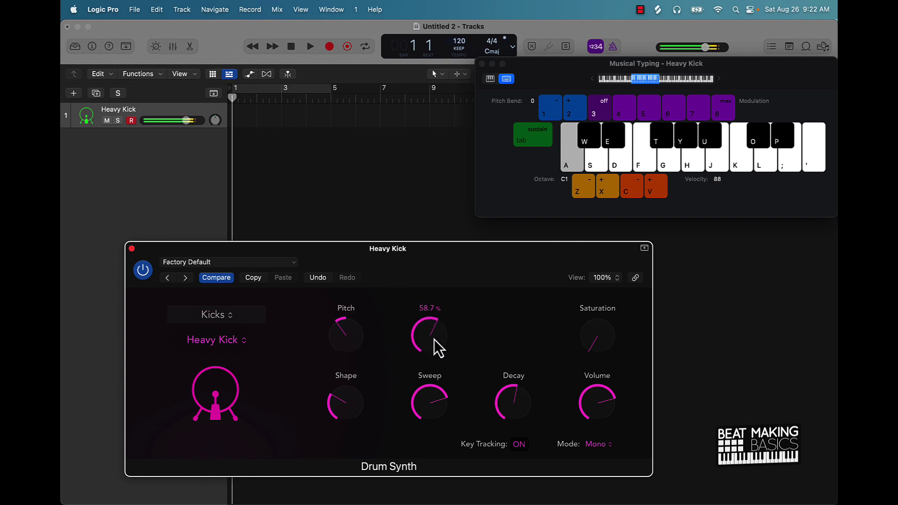
pyautogui.moveTo(434, 339); pyautogui.dragTo(426, 328)
pyautogui.press('a')
# Step: Set the kick's saturation to 1.0 % and shorten its decay to 22.6 %, auditioning the sound
pyautogui.moveTo(604, 341); pyautogui.dragTo(581, 332)
pyautogui.press('a')
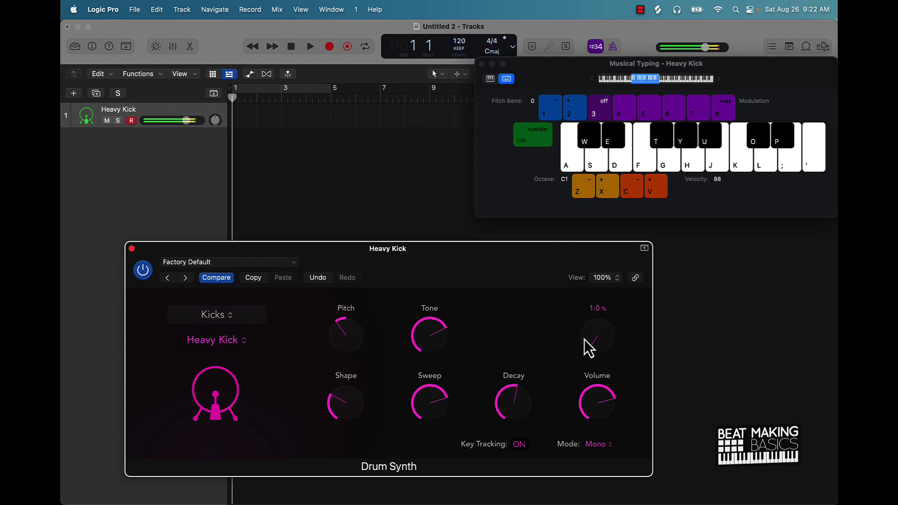
pyautogui.press('a')
pyautogui.moveTo(511, 406); pyautogui.dragTo(507, 450)
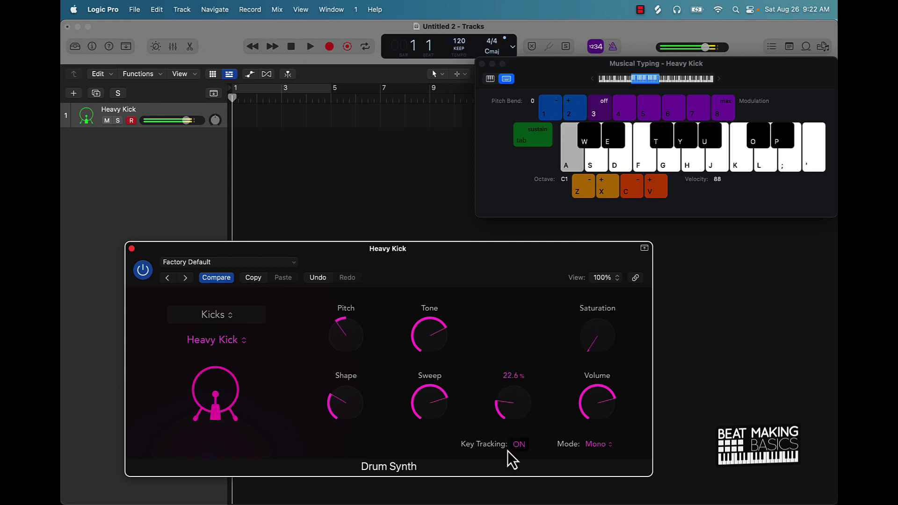
# Step: Raise the kick's sweep to 81.2 %, lower its shape slightly, and audition the result repeatedly
pyautogui.moveTo(441, 404)
pyautogui.mouseDown()
pyautogui.moveTo(437, 393)
pyautogui.moveTo(438, 401)
pyautogui.mouseUp()
pyautogui.press('a')
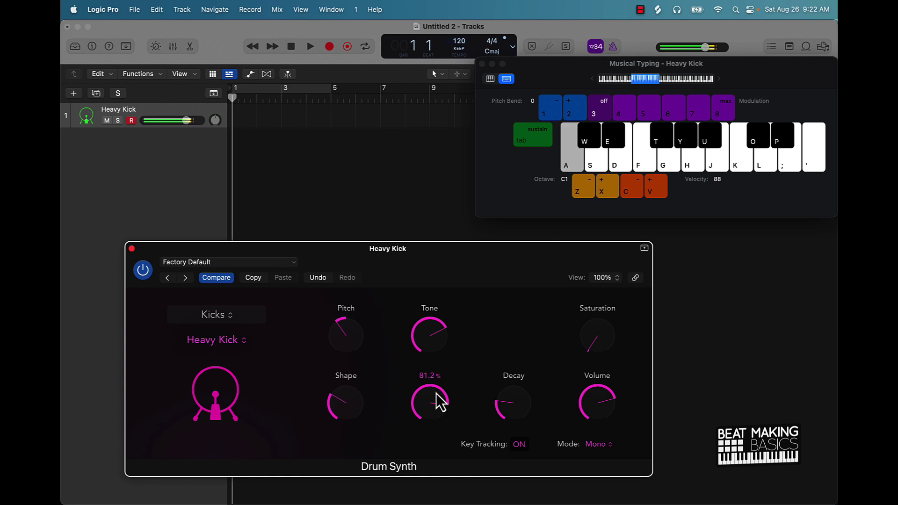
pyautogui.press('a')
pyautogui.moveTo(358, 405)
pyautogui.mouseDown()
pyautogui.moveTo(351, 390)
pyautogui.moveTo(352, 420)
pyautogui.mouseUp()
pyautogui.press('a')
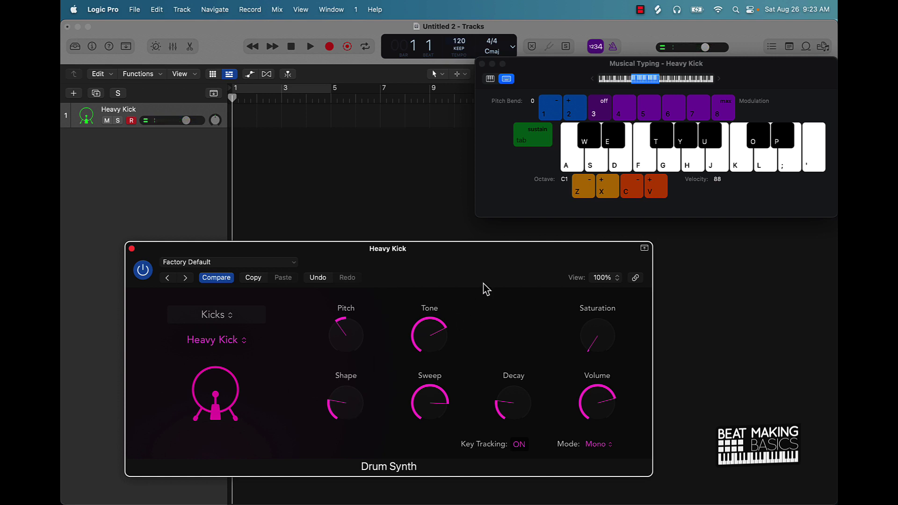
pyautogui.press('a')
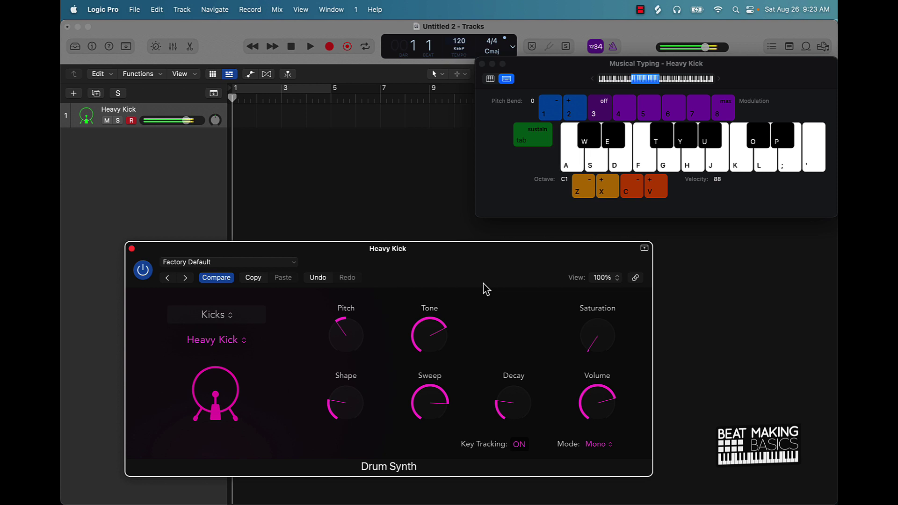
pyautogui.press('a')
pyautogui.press('a')
pyautogui.press('a')
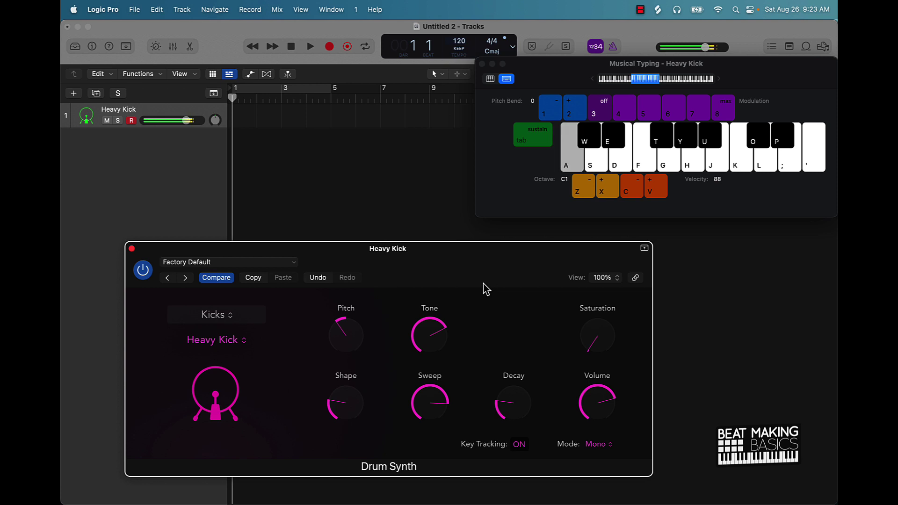
# Step: Try the Gate and Poly modes on the kick, auditioning each, and return the mode to Mono
pyautogui.click(597, 445)
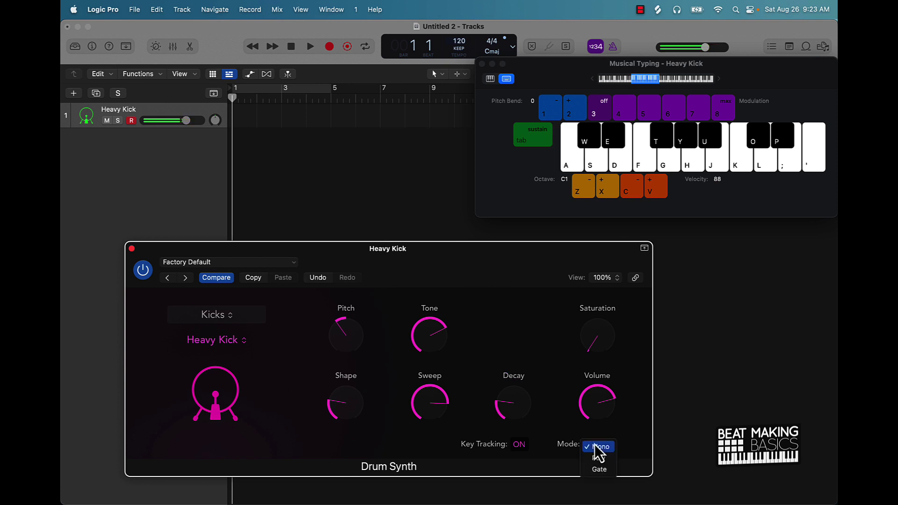
pyautogui.click(602, 470)
pyautogui.press('a')
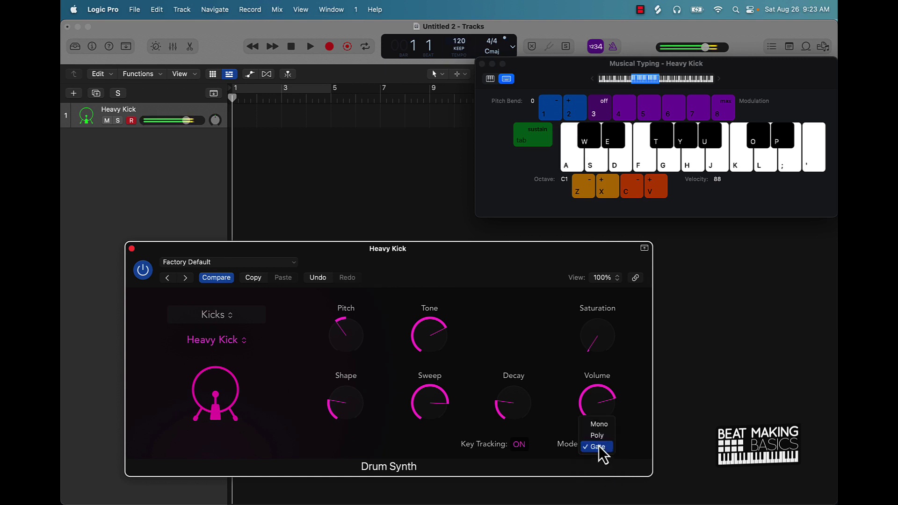
pyautogui.click(598, 435)
pyautogui.press('a')
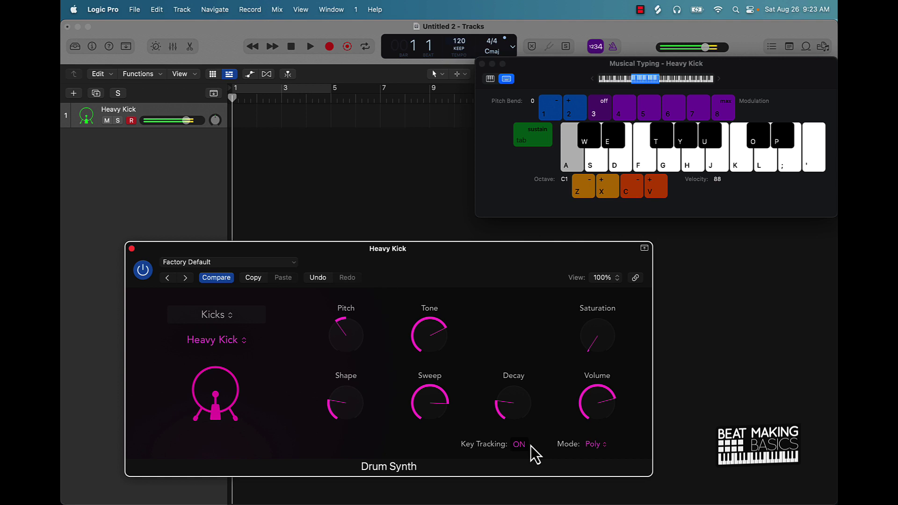
pyautogui.press('a')
pyautogui.click(605, 444)
pyautogui.click(599, 435)
pyautogui.press('a')
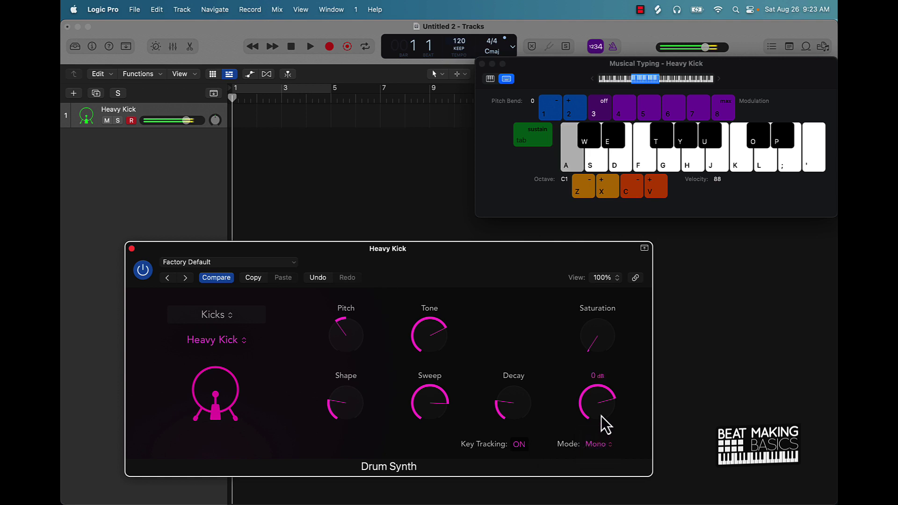
# Step: Raise the kick's volume to its maximum and audition it
pyautogui.moveTo(591, 395); pyautogui.dragTo(582, 370)
pyautogui.press('a')
pyautogui.press('a')
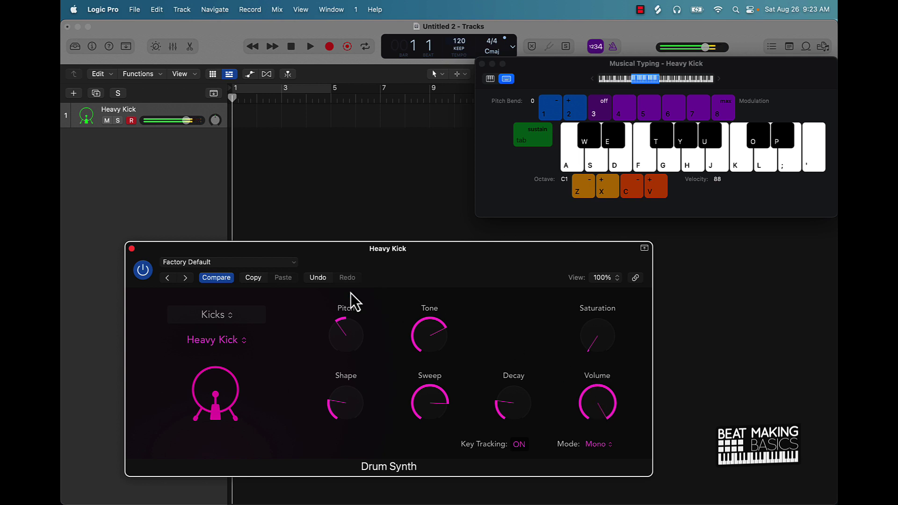
# Step: Save the edited Drum Synth sound as a setting named "bmb kick"
pyautogui.click(252, 264)
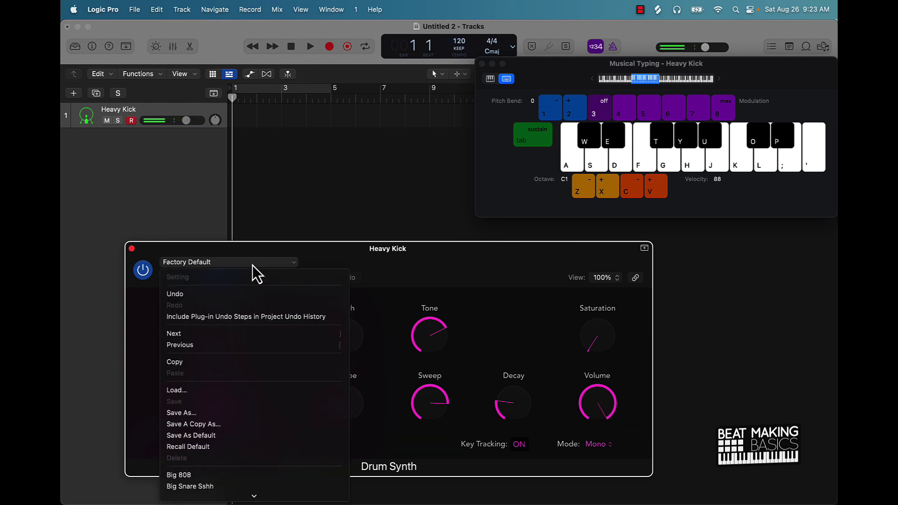
pyautogui.click(216, 414)
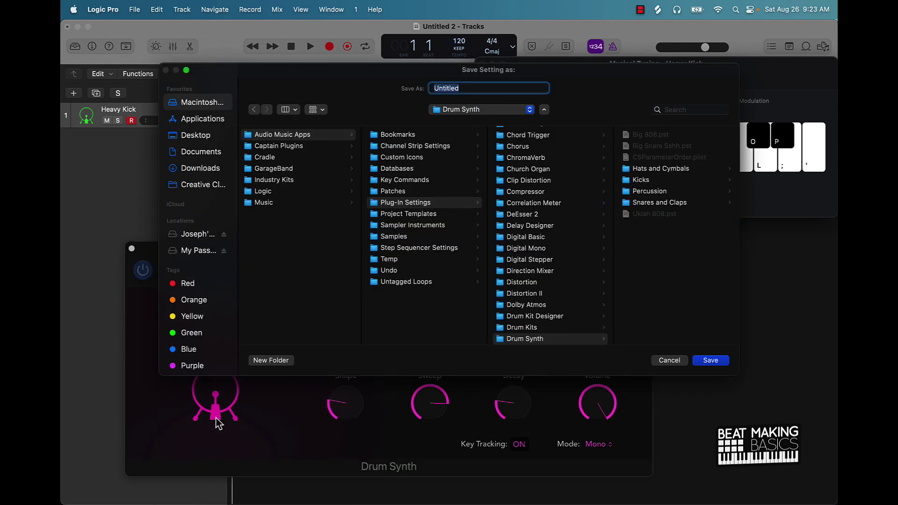
pyautogui.write('bmb kick')
pyautogui.press('Return')
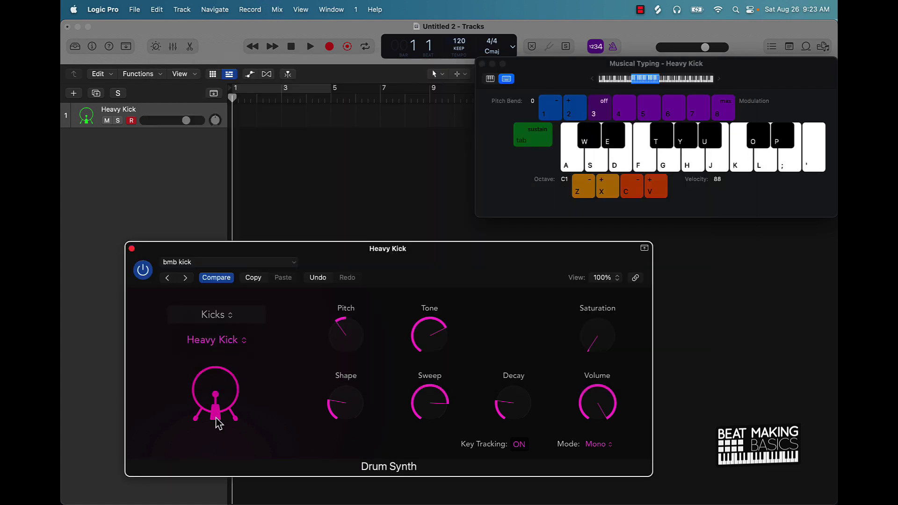
# Step: Audition the saved bmb kick setting several times on its lowest available note
pyautogui.press('a')
pyautogui.press('a')
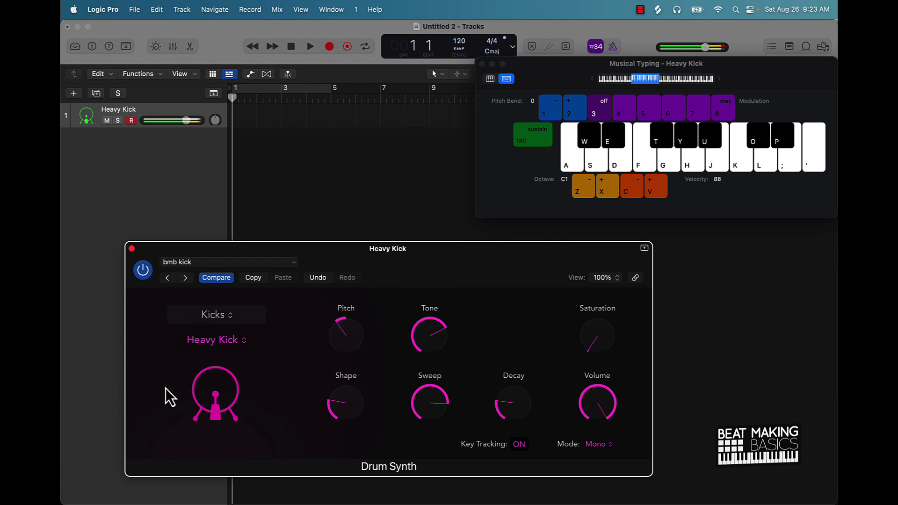
pyautogui.press('a')
pyautogui.press('a')
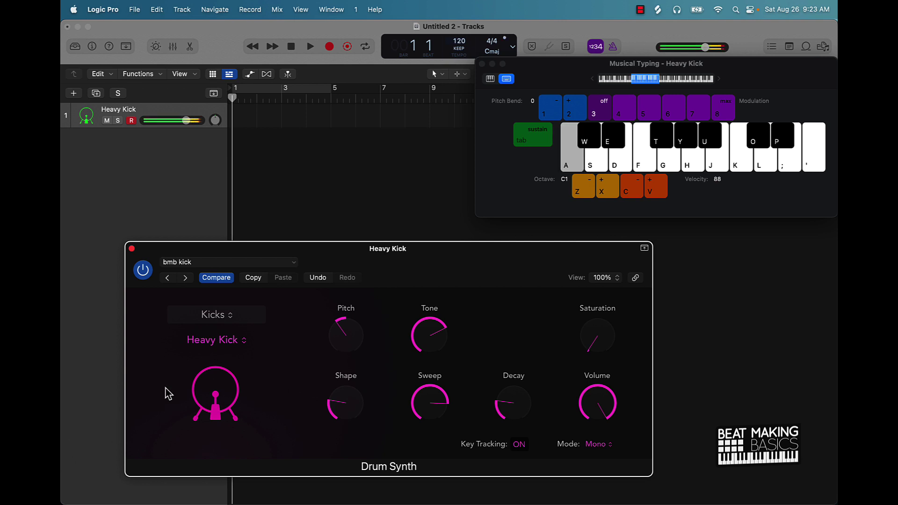
pyautogui.click(235, 261)
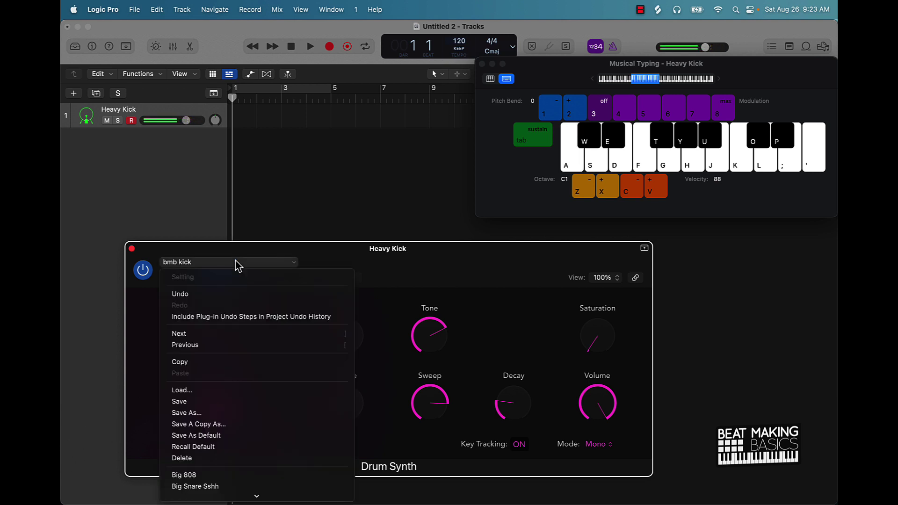
pyautogui.click(330, 250)
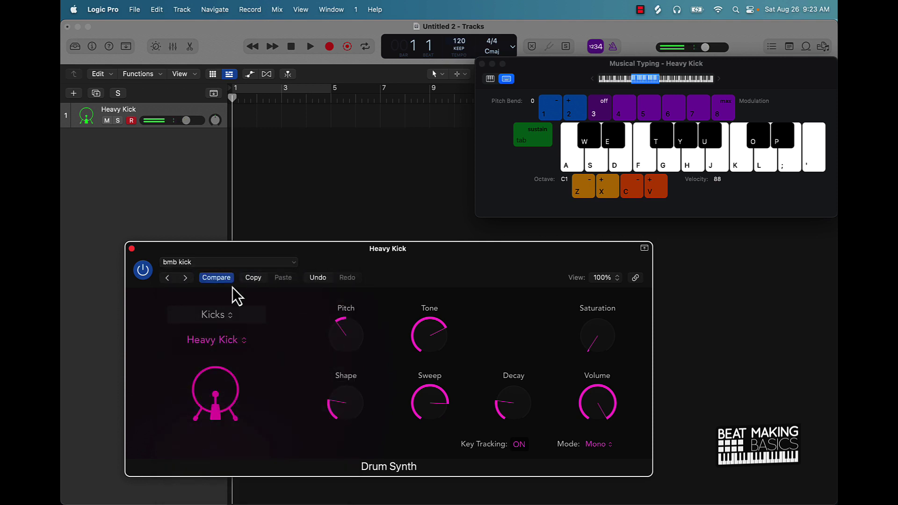
pyautogui.click(229, 315)
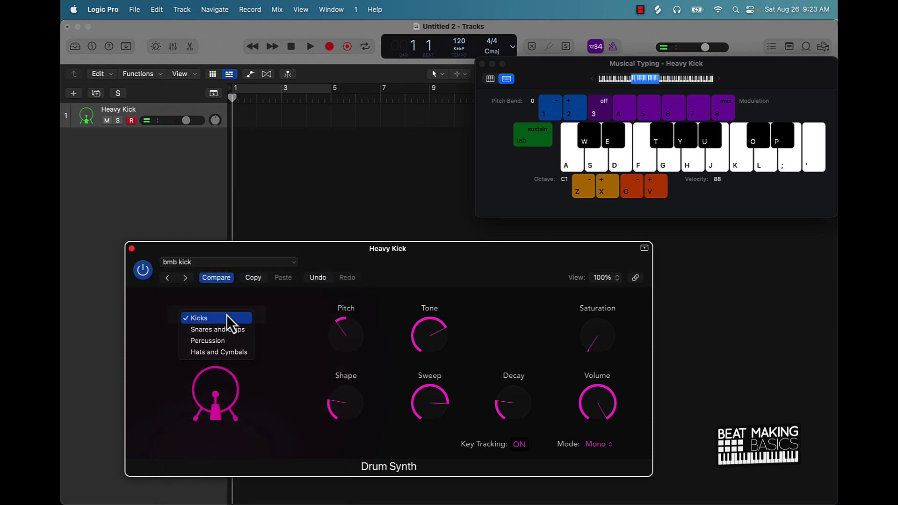
pyautogui.click(261, 308)
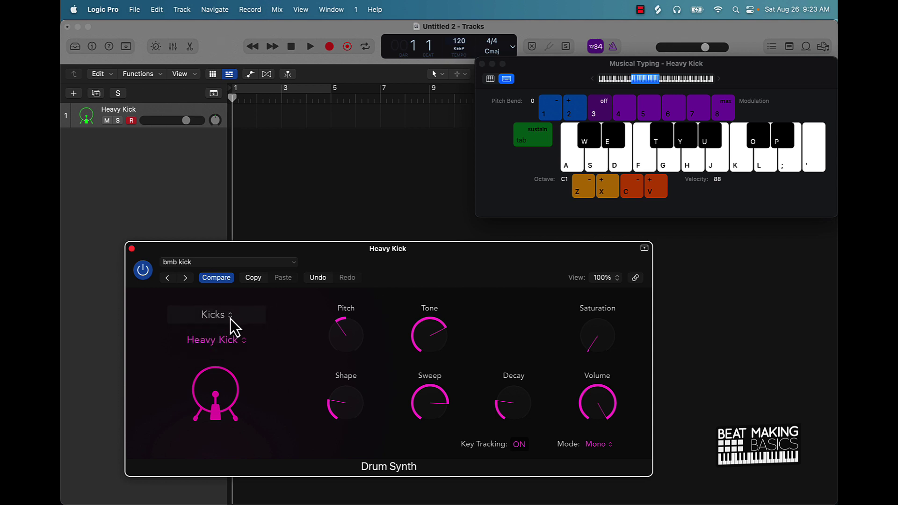
# Step: Reset the kick's pitch, tone, sweep, shape, decay, volume and saturation to their default values and audition it
pyautogui.keyDown('alt'); pyautogui.click(336, 346); pyautogui.keyUp('alt')
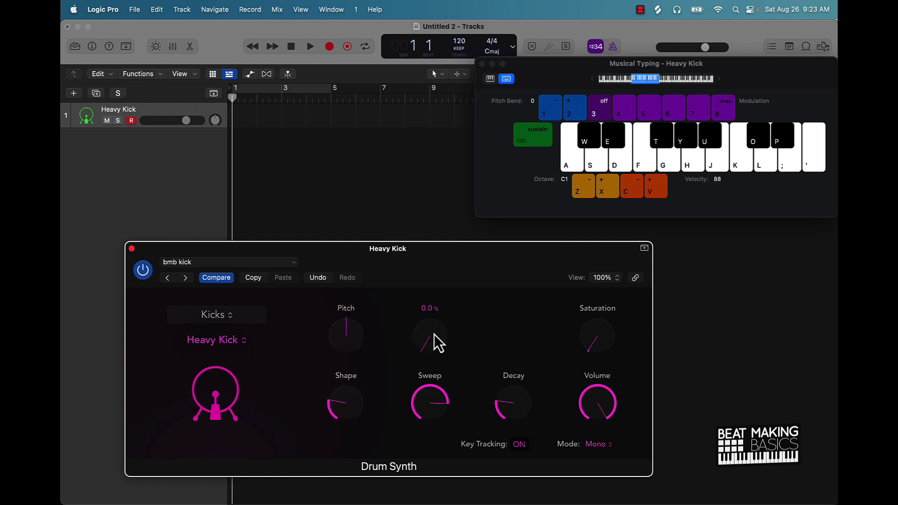
pyautogui.keyDown('alt'); pyautogui.click(424, 400); pyautogui.keyUp('alt')
pyautogui.keyDown('alt'); pyautogui.click(336, 411); pyautogui.keyUp('alt')
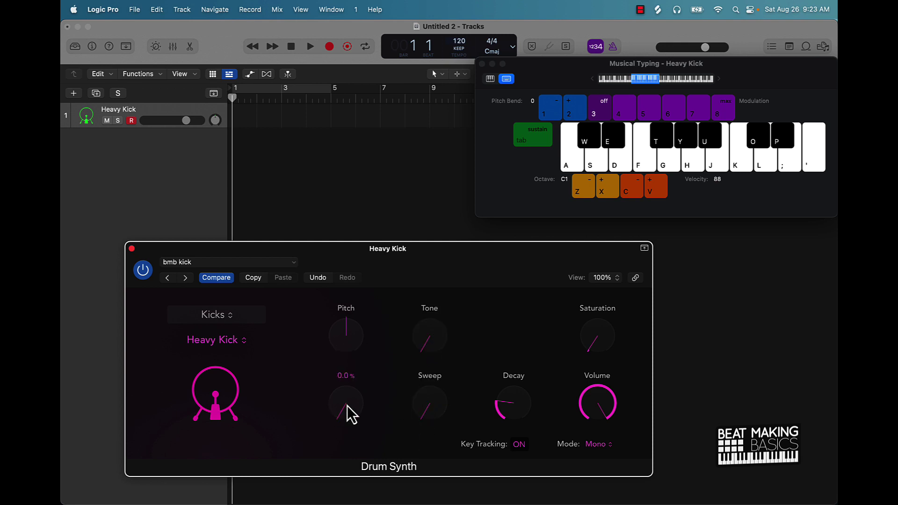
pyautogui.keyDown('alt'); pyautogui.click(523, 413); pyautogui.keyUp('alt')
pyautogui.keyDown('alt'); pyautogui.click(593, 410); pyautogui.keyUp('alt')
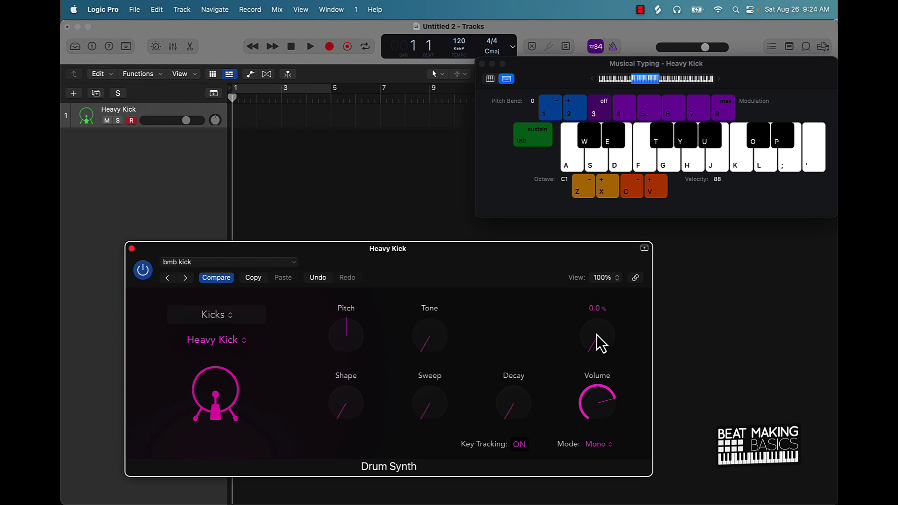
pyautogui.press('a')
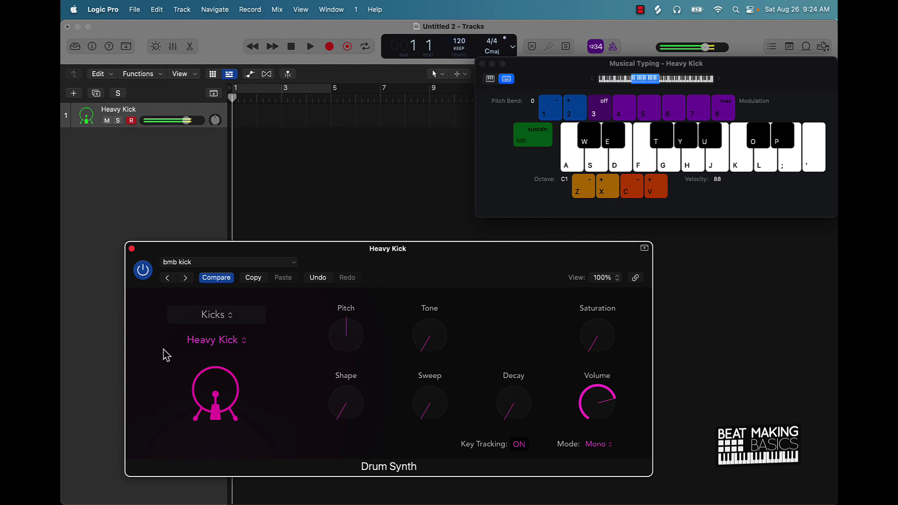
# Step: Shift the typing keyboard up to octave C2 and raise the kick's decay to 61.4 %, auditioning before and after
pyautogui.press('x')
pyautogui.press('a')
pyautogui.press('a')
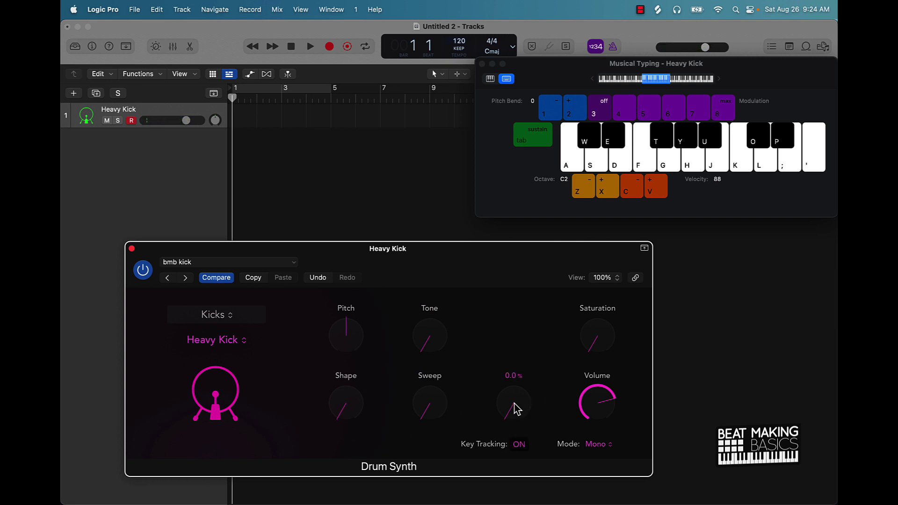
pyautogui.moveTo(514, 408); pyautogui.dragTo(501, 315)
pyautogui.press('a')
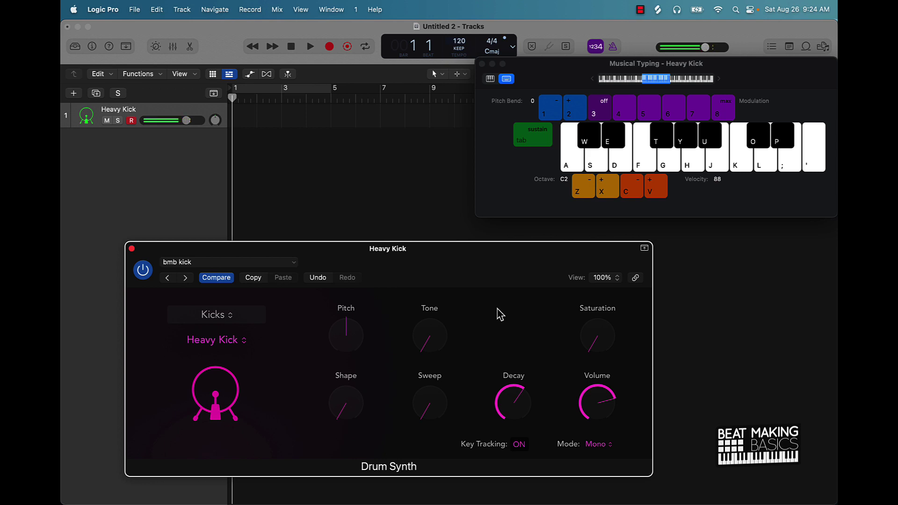
# Step: Return the typing keyboard to octave C1 and set the kick's decay to 50.5 %, auditioning it on C and G
pyautogui.press('z')
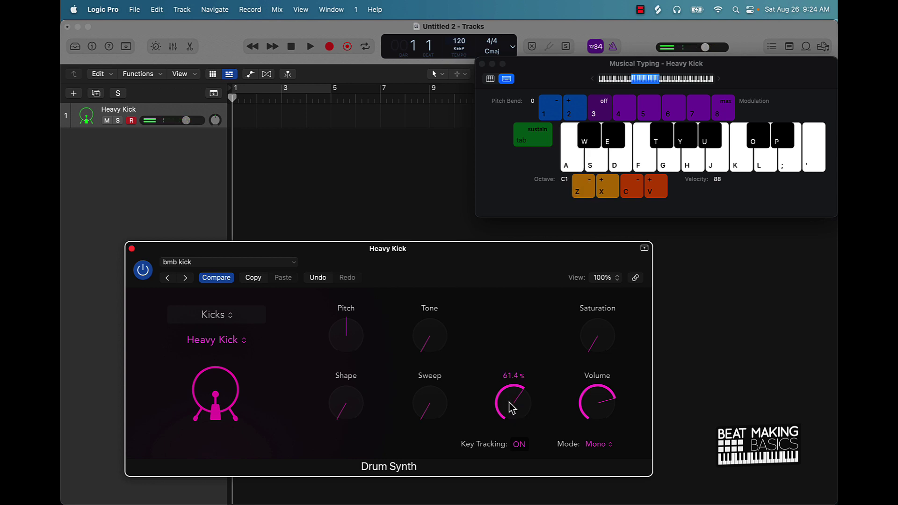
pyautogui.press('a')
pyautogui.press('a')
pyautogui.press('g')
pyautogui.press('g')
pyautogui.moveTo(510, 403); pyautogui.dragTo(509, 419)
pyautogui.press('g')
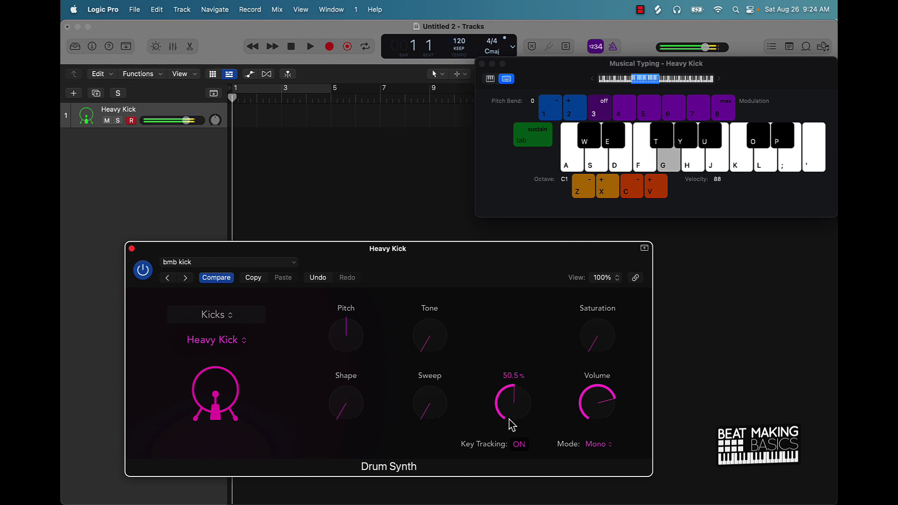
pyautogui.press('g')
# Step: Raise the kick's tone to 36.8 %, lower its pitch slightly, and audition it on a low and a higher note
pyautogui.moveTo(424, 334); pyautogui.dragTo(408, 285)
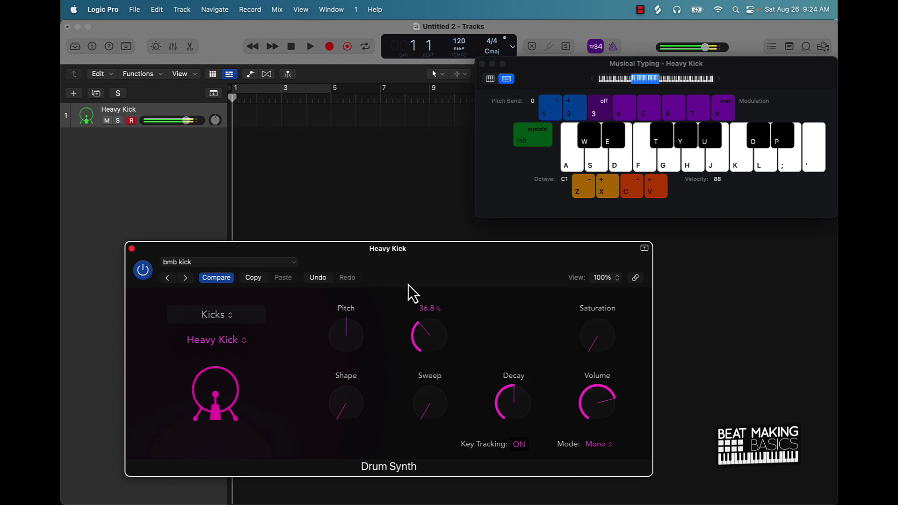
pyautogui.press('g')
pyautogui.press('l')
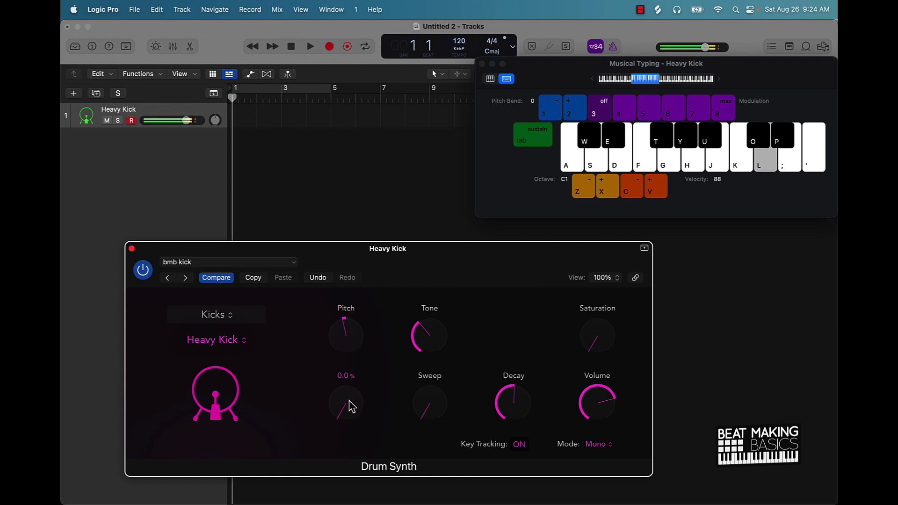
pyautogui.press('l')
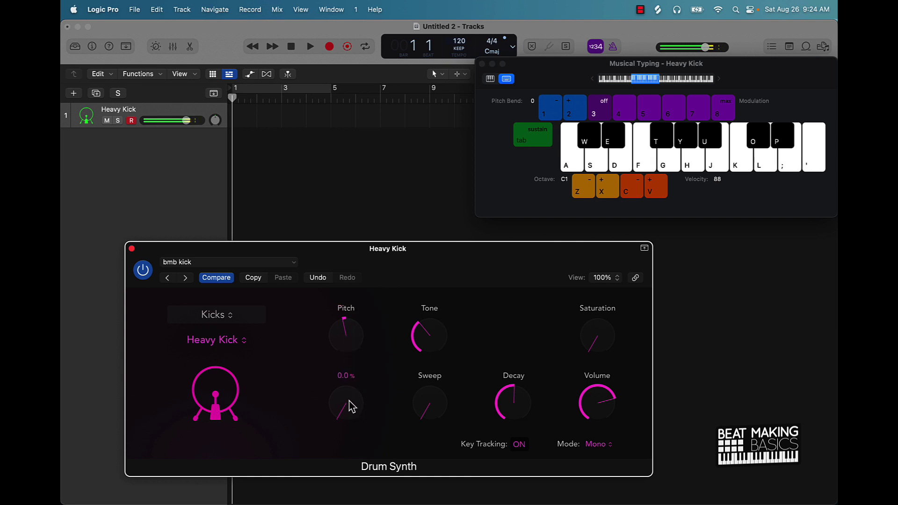
pyautogui.press('g')
pyautogui.press('l')
pyautogui.press('g')
# Step: Raise the kick's saturation by a moderate amount and audition it repeatedly on the G note
pyautogui.moveTo(584, 356)
pyautogui.press('g')
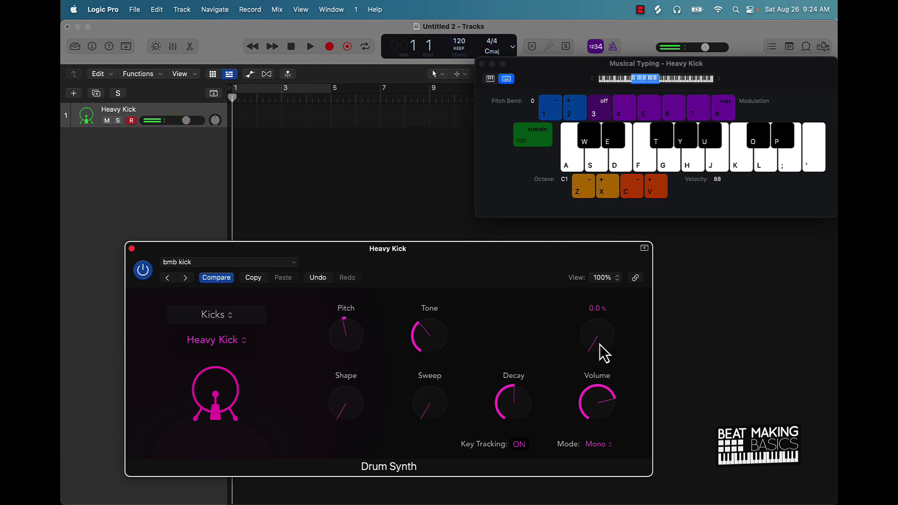
pyautogui.moveTo(600, 346); pyautogui.dragTo(571, 308)
pyautogui.press('g')
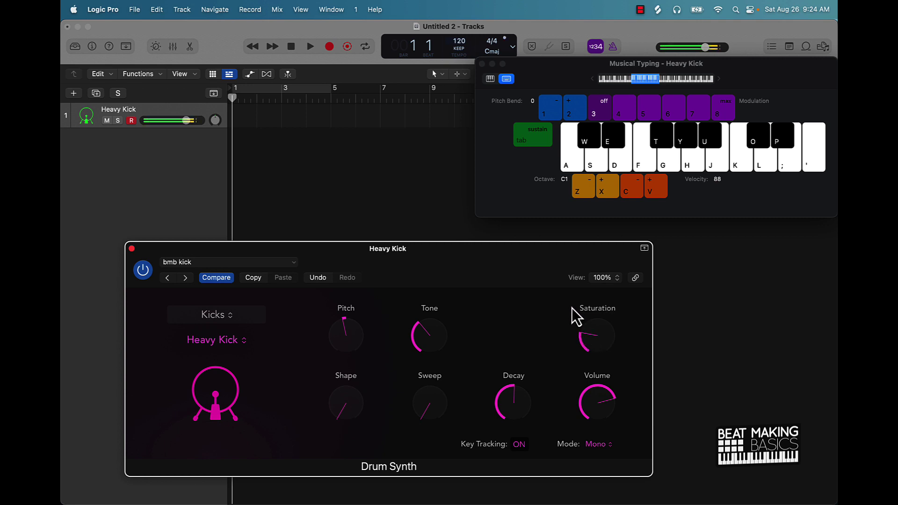
pyautogui.press('g')
pyautogui.press('g')
pyautogui.press('g')
pyautogui.press('g')
pyautogui.press('g')
pyautogui.press('g')
# Step: Save the edited Drum Synth sound as a new setting named "bmb 808"
pyautogui.click(217, 262)
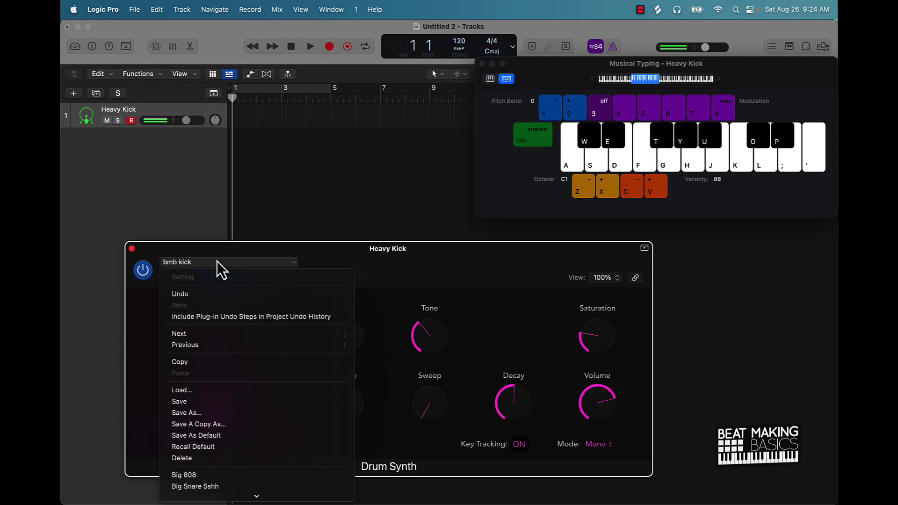
pyautogui.click(204, 413)
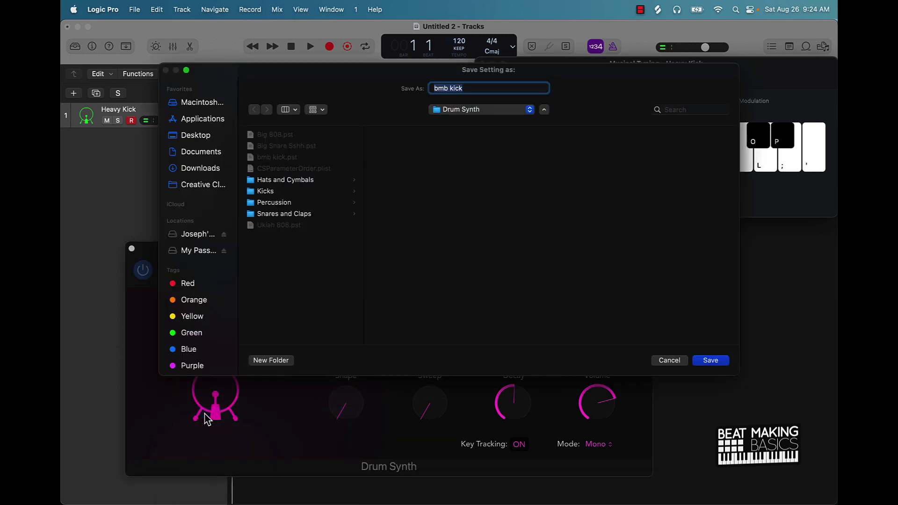
pyautogui.write('bmb 808')
pyautogui.press('Return')
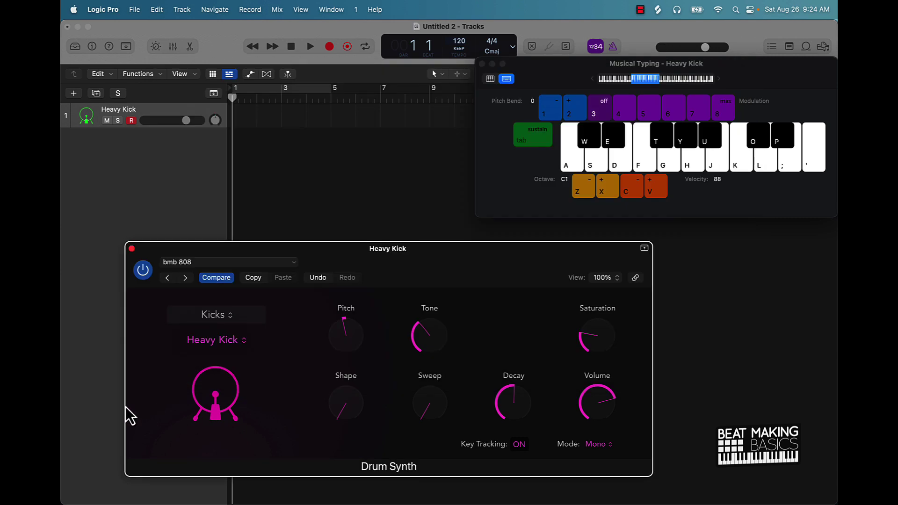
# Step: Load the saved "bmb kick" setting and audition it
pyautogui.click(204, 263)
pyautogui.moveTo(202, 492)
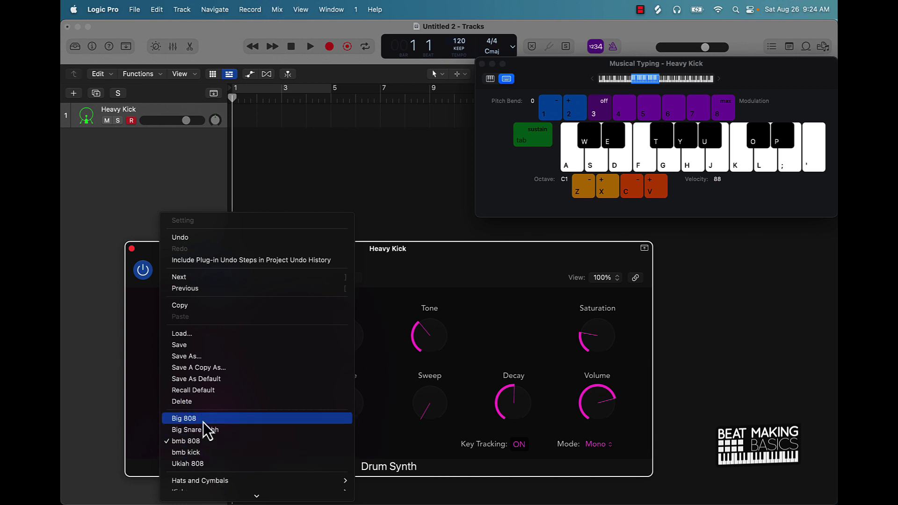
pyautogui.click(203, 454)
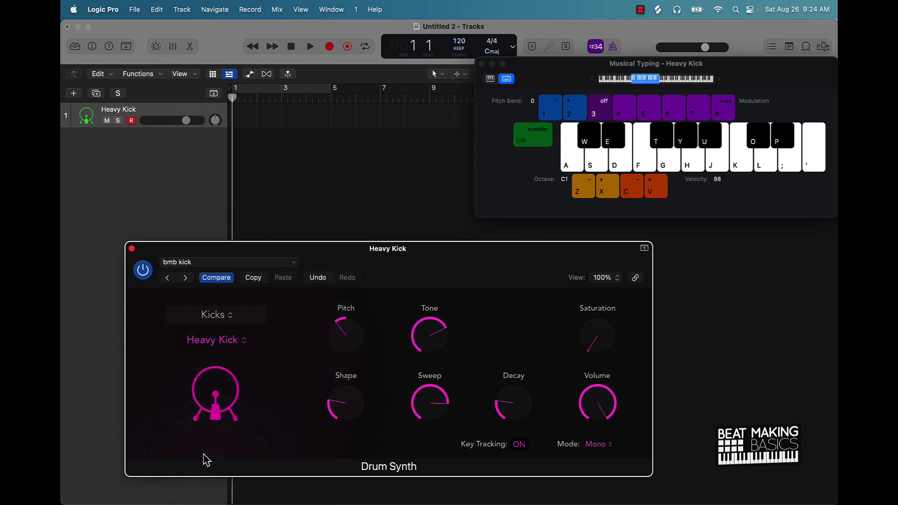
pyautogui.press('a')
pyautogui.press('a')
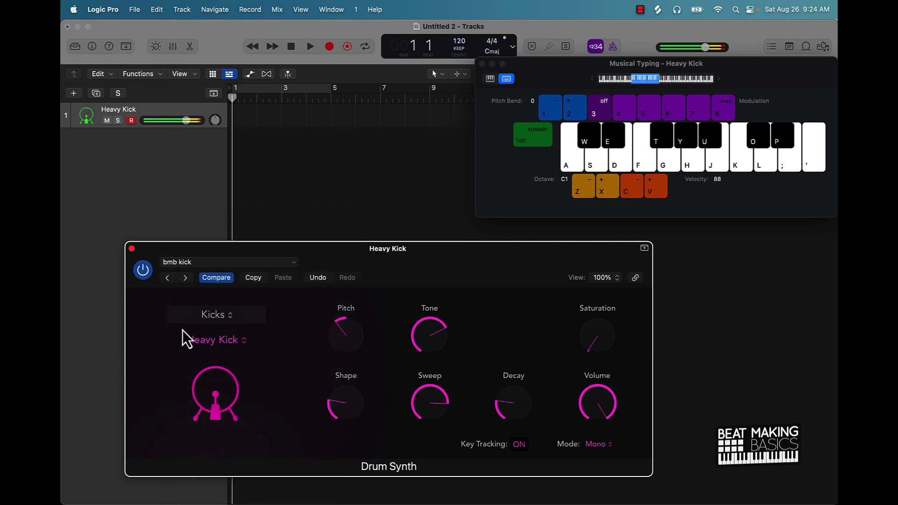
# Step: Load the saved "bmb 808" setting and audition it repeatedly
pyautogui.click(191, 264)
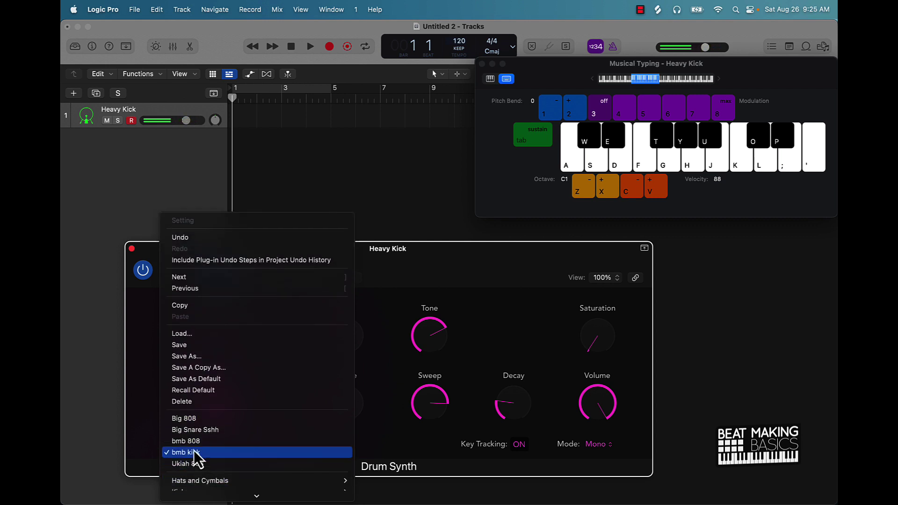
pyautogui.click(187, 441)
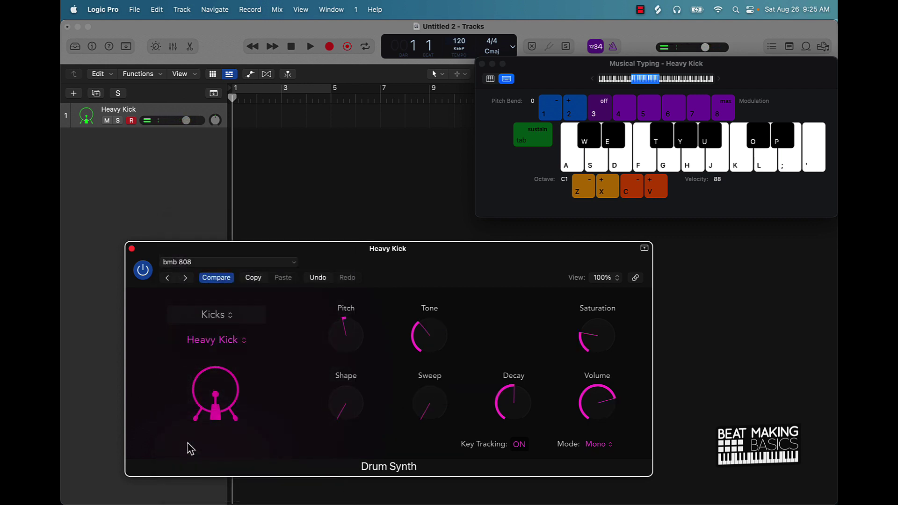
pyautogui.press('a')
pyautogui.press('a')
pyautogui.press('a')
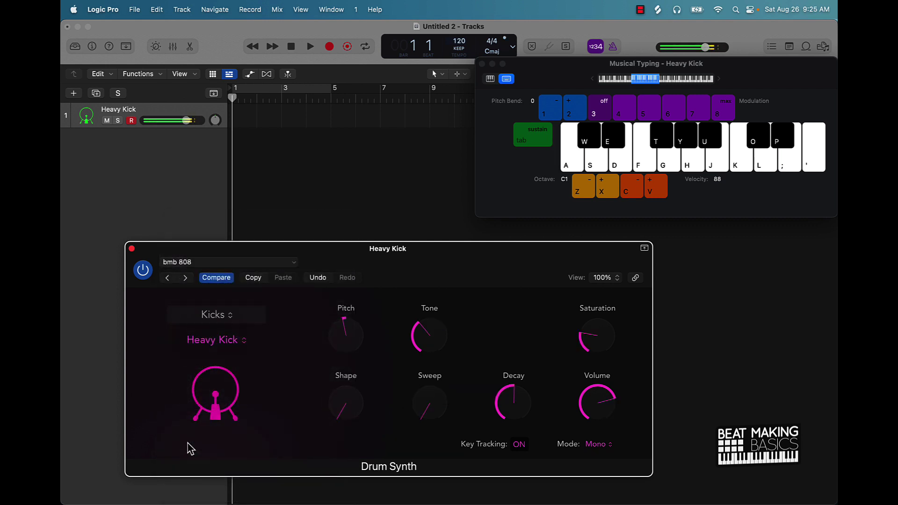
pyautogui.press('a')
pyautogui.press('a')
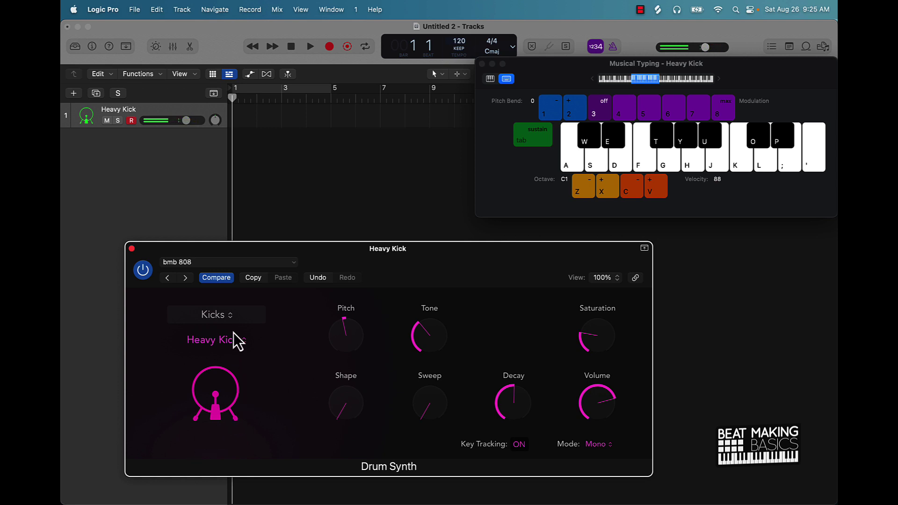
# Step: Switch the drum category to Snares and Claps and audition the Snappy Snare
pyautogui.click(226, 315)
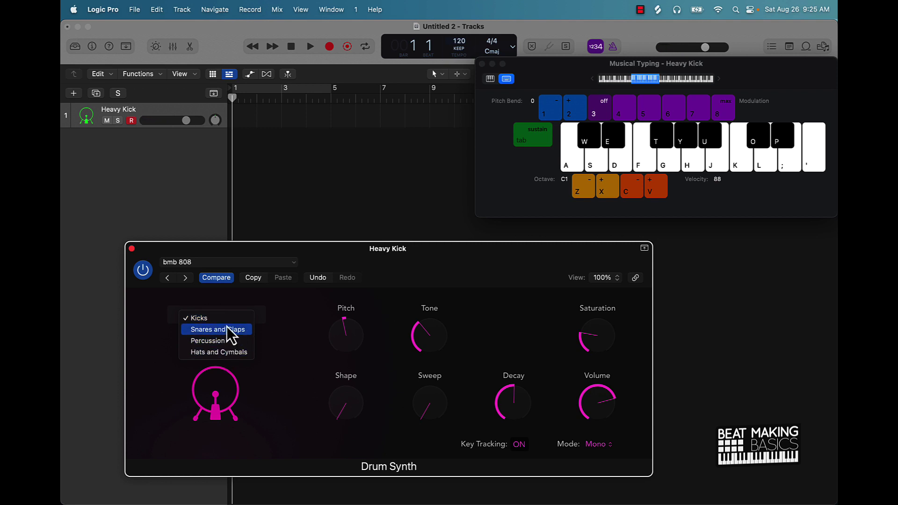
pyautogui.click(226, 329)
pyautogui.press('s')
pyautogui.press('s')
pyautogui.press('s')
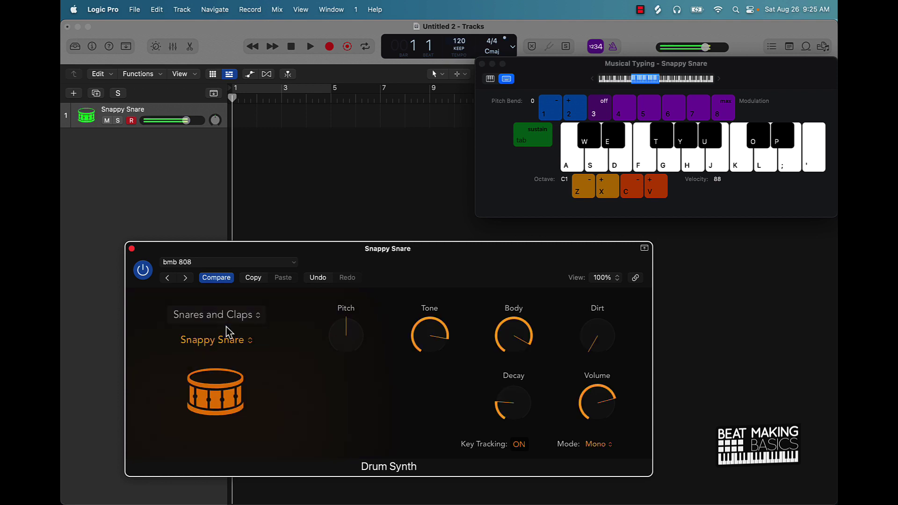
# Step: Lower the snare's pitch slightly and raise its body to the maximum, auditioning each change
pyautogui.moveTo(343, 332); pyautogui.dragTo(341, 334)
pyautogui.press('s')
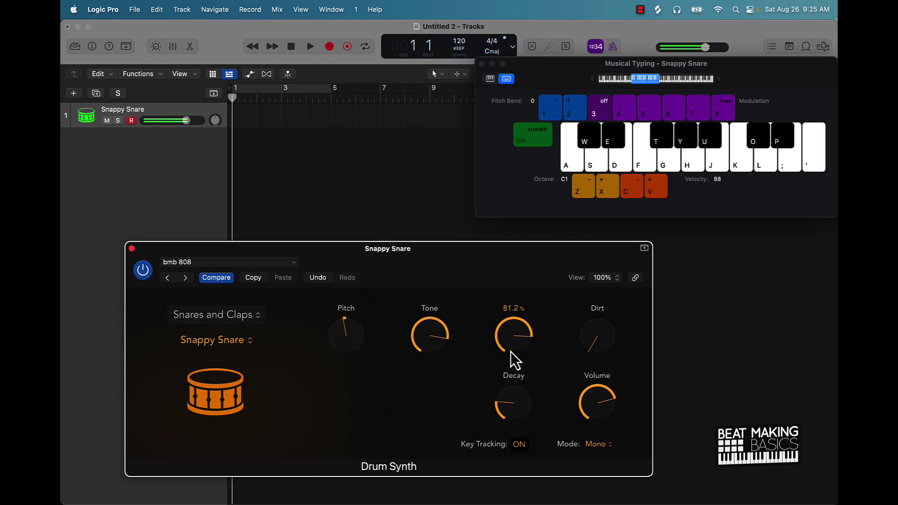
pyautogui.press('s')
pyautogui.moveTo(511, 352); pyautogui.dragTo(481, 308)
pyautogui.press('s')
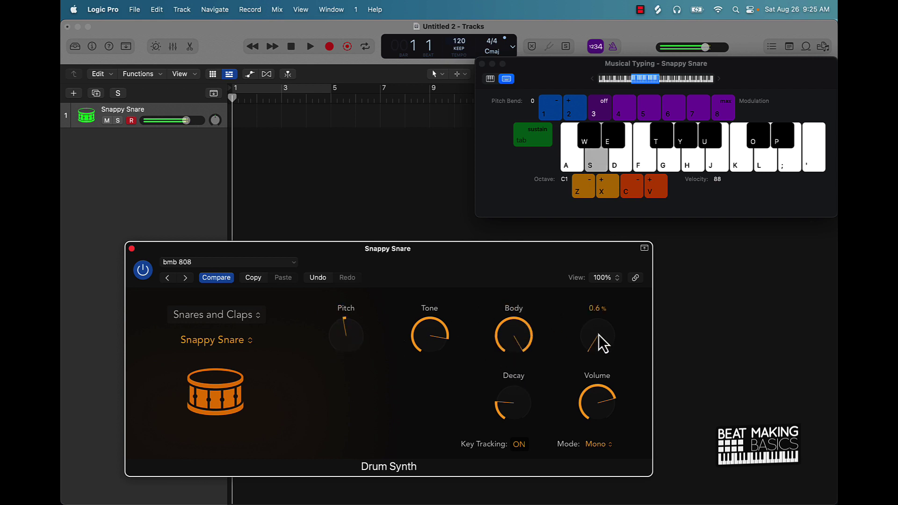
# Step: Raise the snare's dirt to a little over half, lower its tone to 77.2 %, and audition it on several notes
pyautogui.press('s')
pyautogui.moveTo(599, 335); pyautogui.dragTo(555, 245)
pyautogui.press('s')
pyautogui.moveTo(430, 345); pyautogui.dragTo(432, 348)
pyautogui.press('s')
pyautogui.press('d')
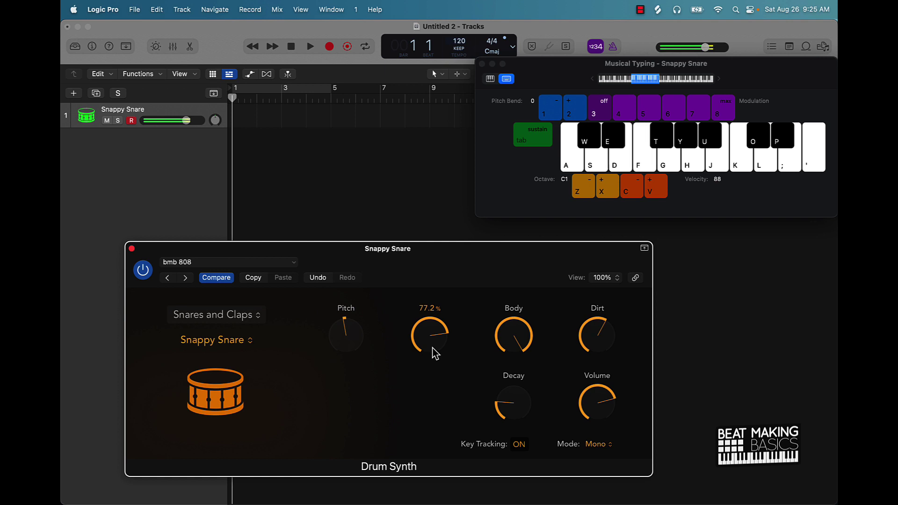
pyautogui.press('a')
pyautogui.press('a')
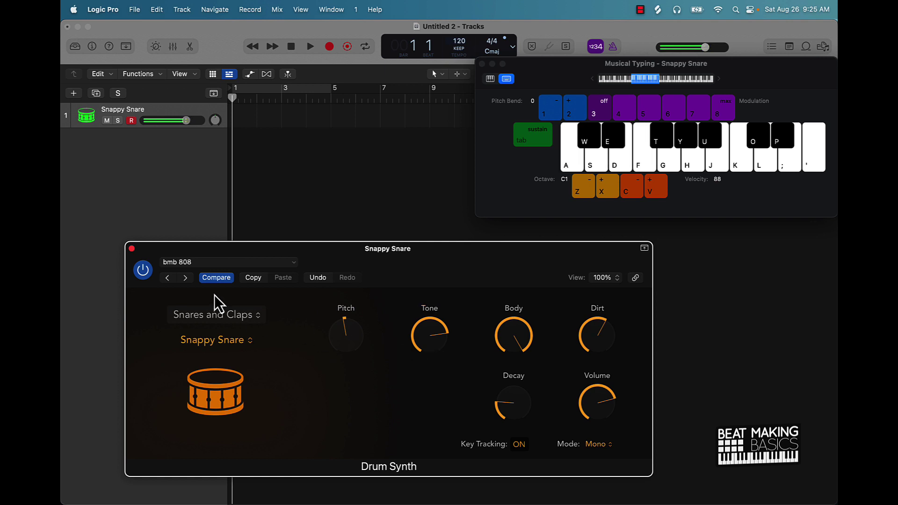
# Step: Save the customized Snappy Snare as a new Drum Synth setting named "bmb dirty snare"
pyautogui.click(212, 262)
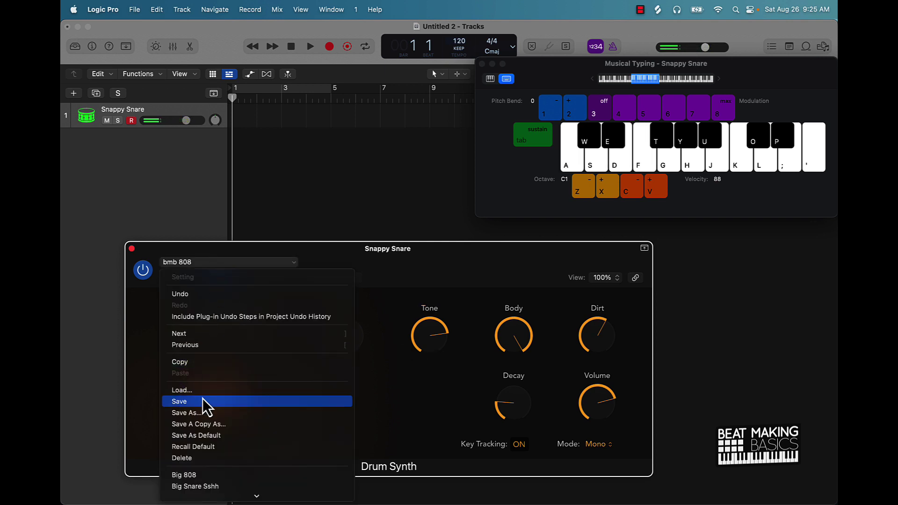
pyautogui.click(200, 412)
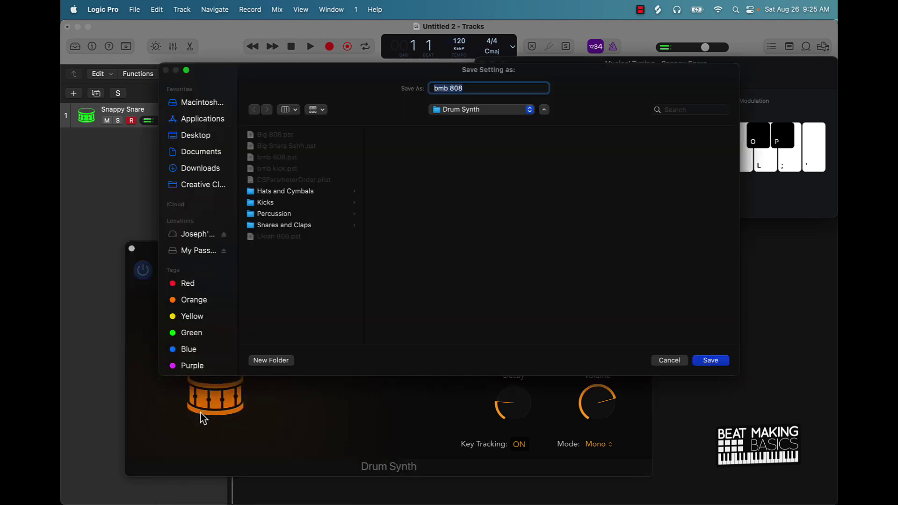
pyautogui.write('bmb')
pyautogui.write('snare')
pyautogui.press('Left')
pyautogui.press('Left')
pyautogui.press('Left')
pyautogui.write('dirty')
pyautogui.press('Return')
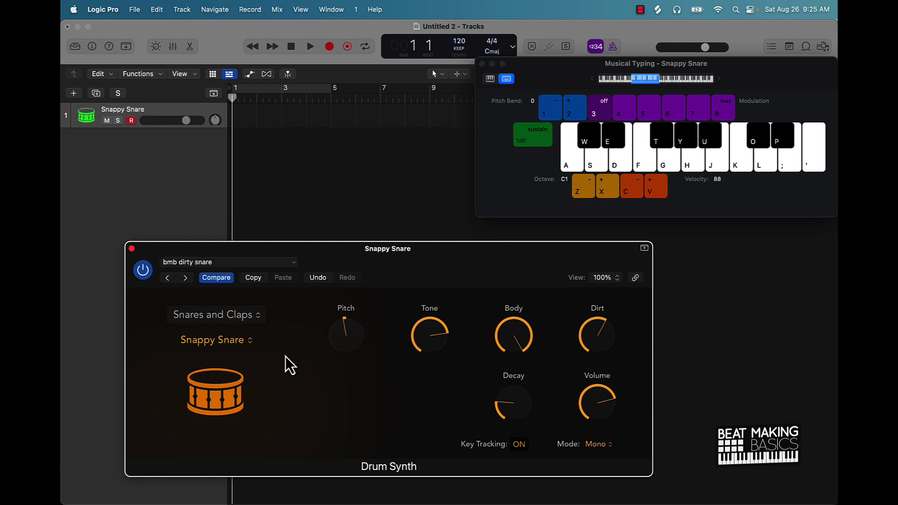
# Step: Load the saved "bmb kick" setting, and step forward through "Ukiah 808" to "Bell Cymbal", auditioning the sounds
pyautogui.click(196, 262)
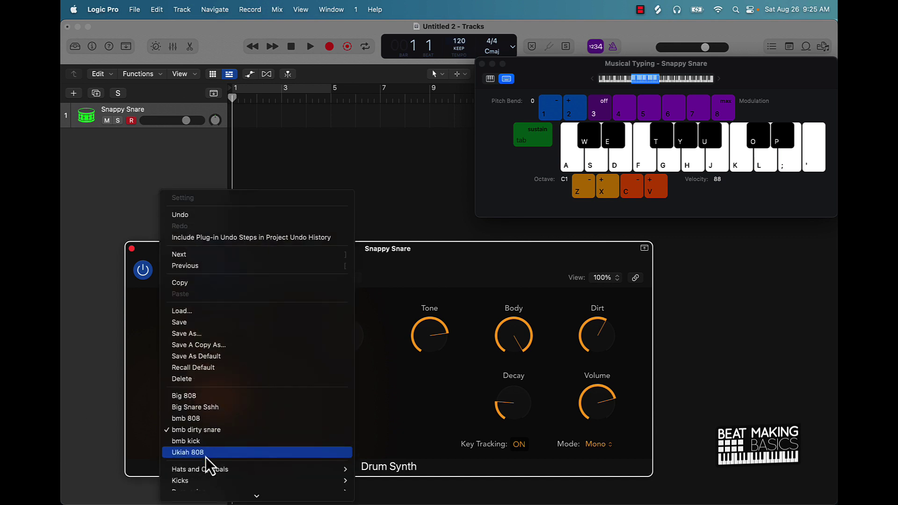
pyautogui.click(201, 441)
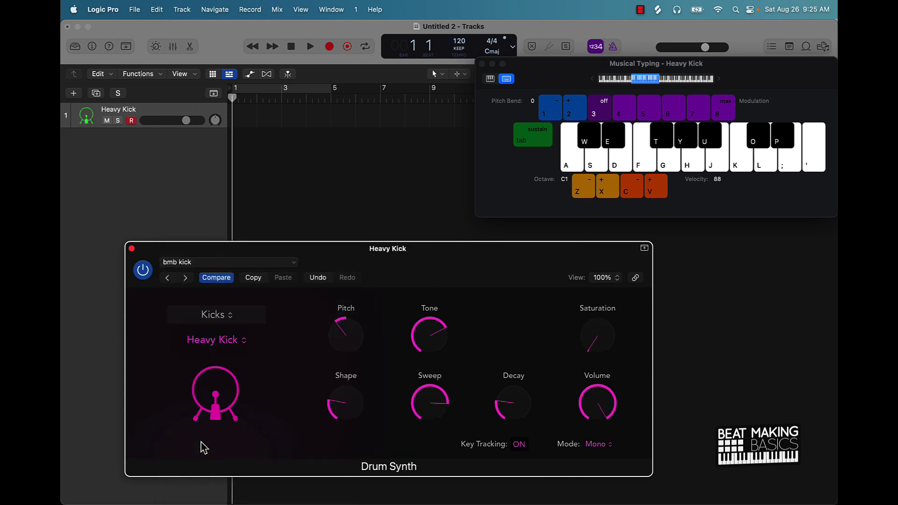
pyautogui.click(187, 277)
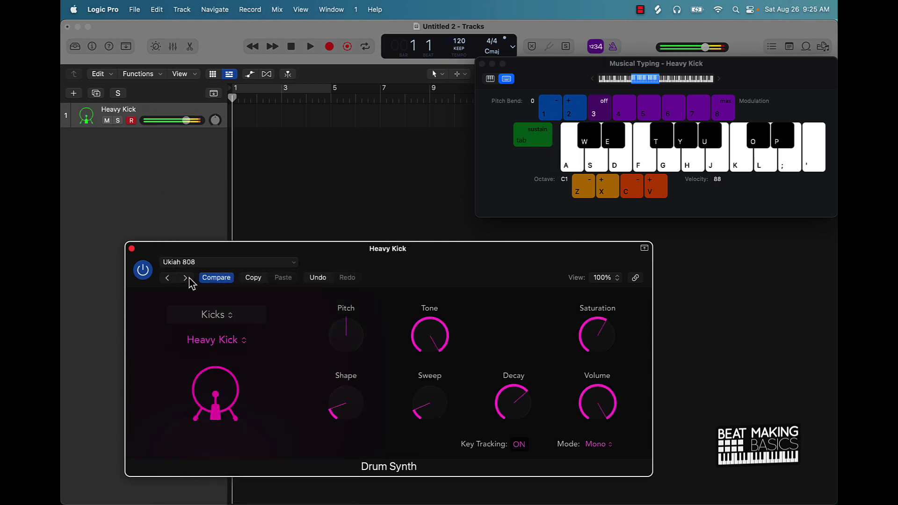
pyautogui.click(186, 277)
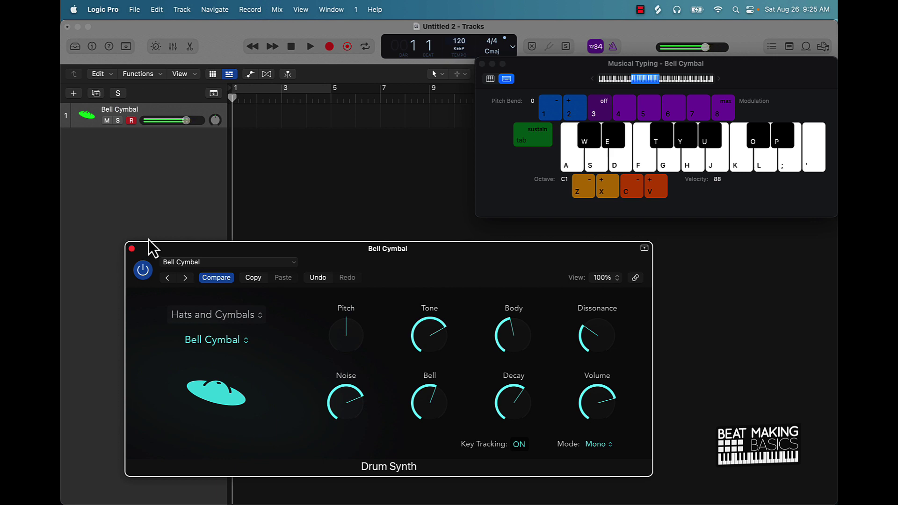
# Step: Close Drum Synth, delete its track, and create one Software Instrument track with a stereo Quick Sampler
pyautogui.click(132, 248)
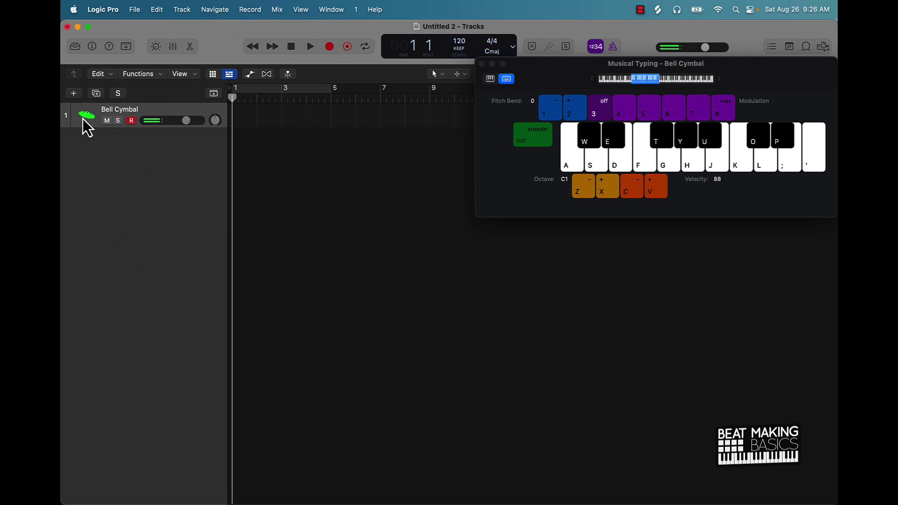
pyautogui.press('super+BackSpace')
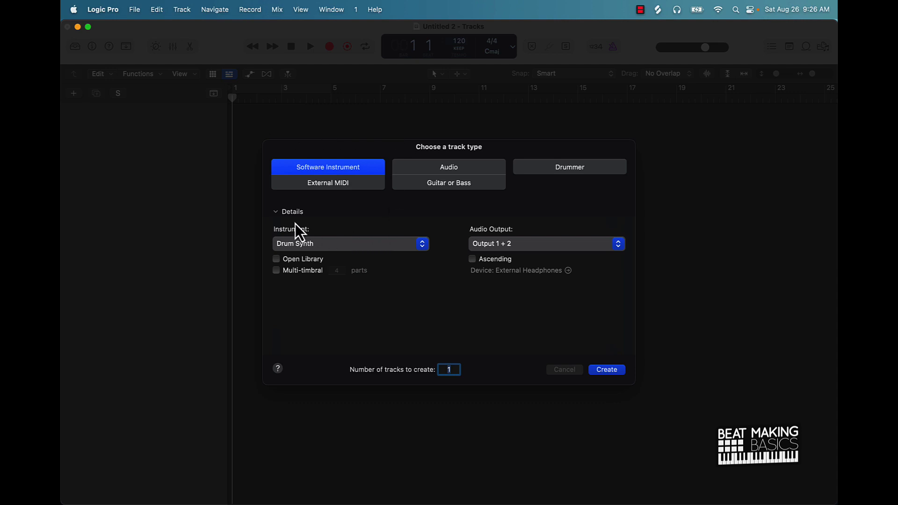
pyautogui.click(287, 242)
pyautogui.moveTo(304, 244)
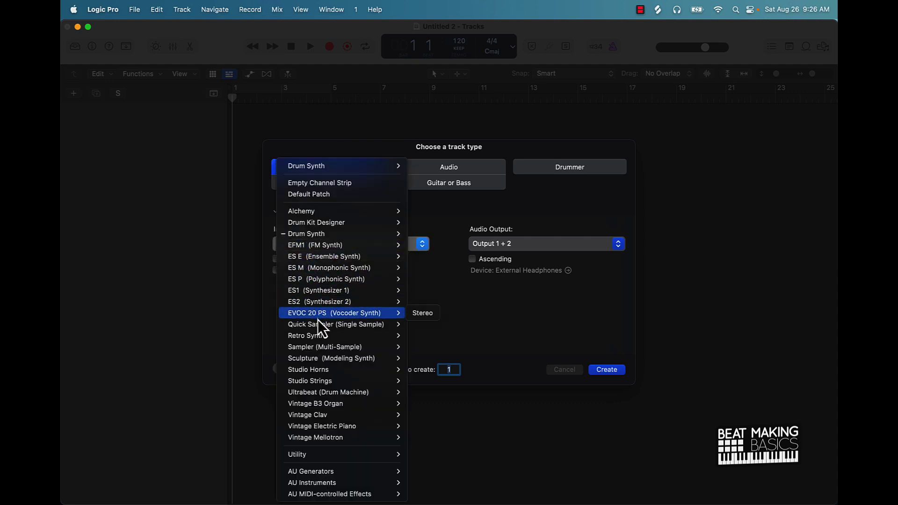
pyautogui.moveTo(318, 327)
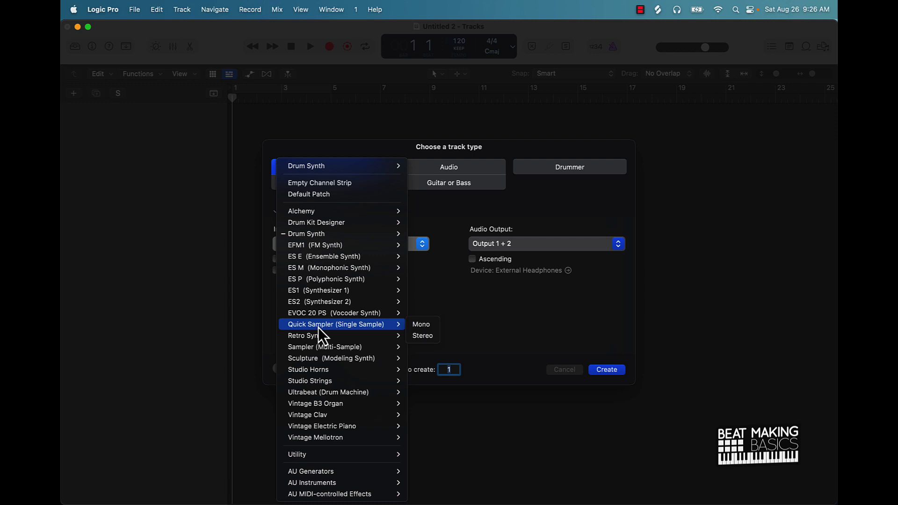
pyautogui.click(423, 336)
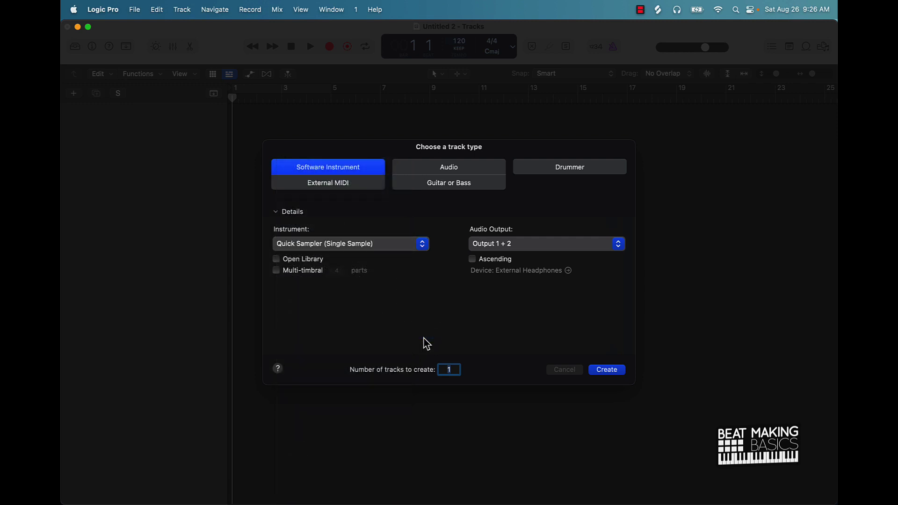
pyautogui.click(607, 370)
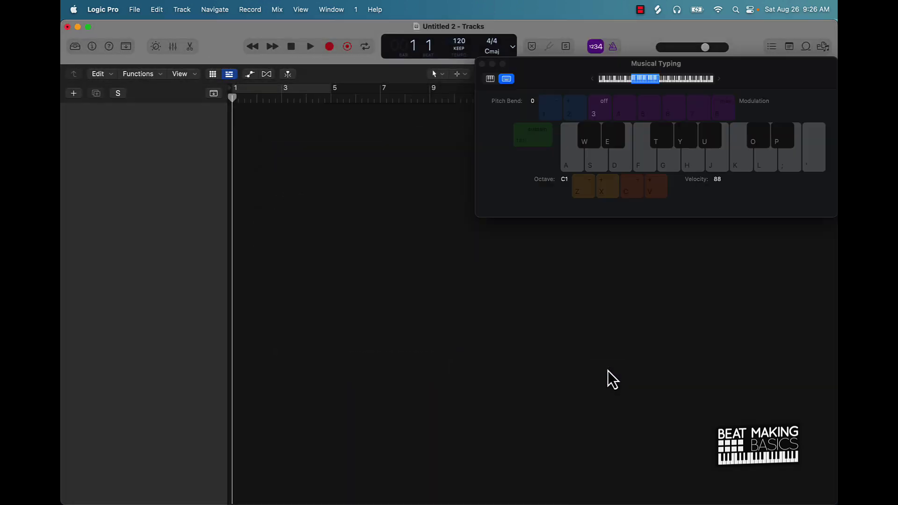
# Step: Place the Quick Sampler and Musical Typing windows side by side without overlap
pyautogui.moveTo(495, 168); pyautogui.dragTo(338, 148)
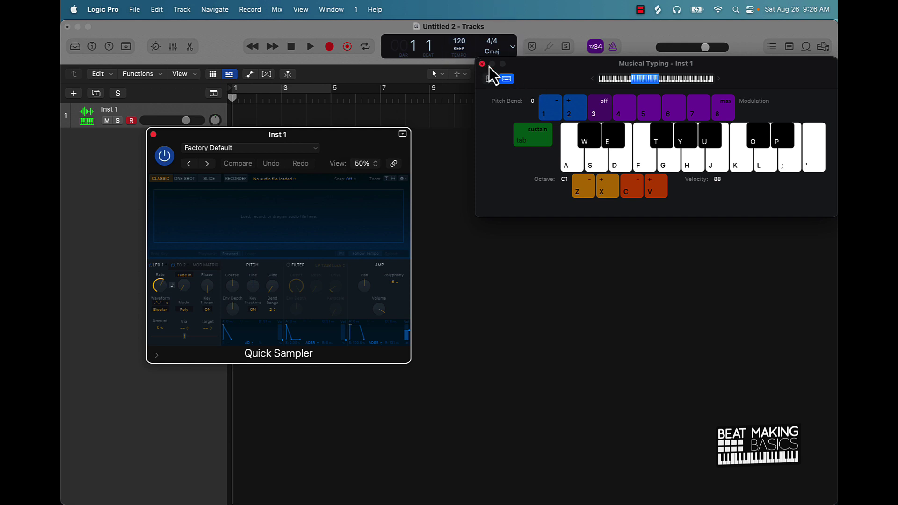
pyautogui.moveTo(546, 75); pyautogui.dragTo(487, 139)
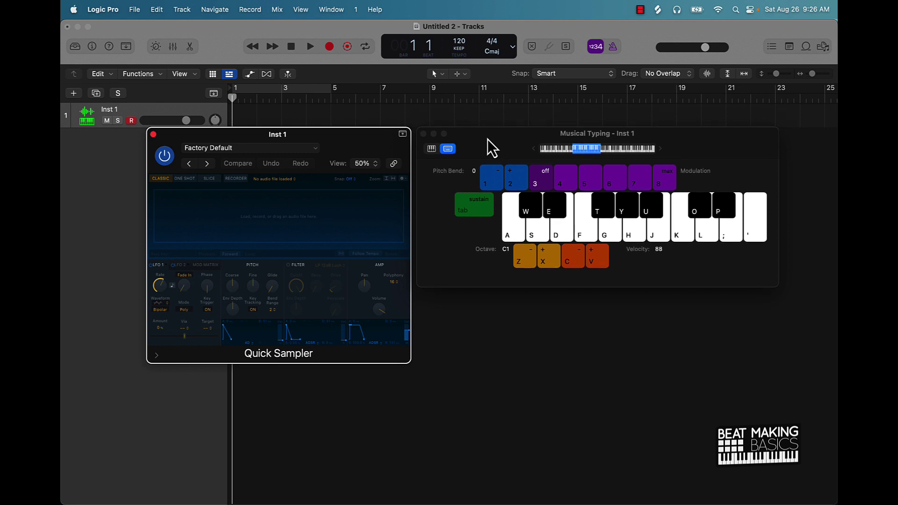
# Step: Switch to Finder and open the Rap Lords Drum Kit folder in Downloads
pyautogui.moveTo(103, 497)
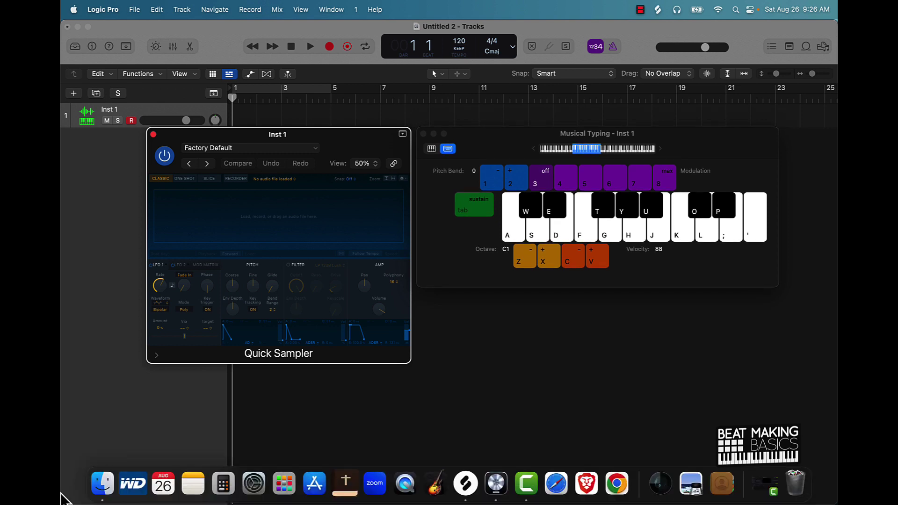
pyautogui.click(104, 494)
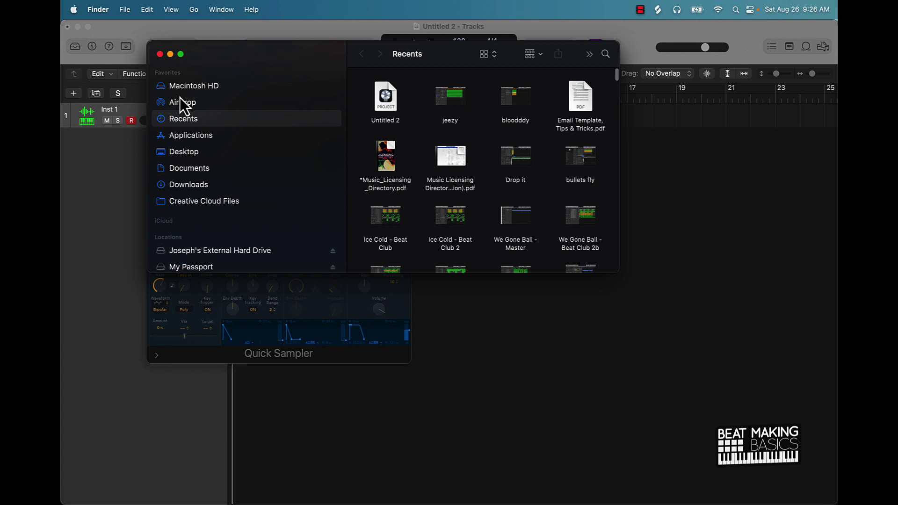
pyautogui.click(187, 185)
pyautogui.scroll(-15, 387, 148)
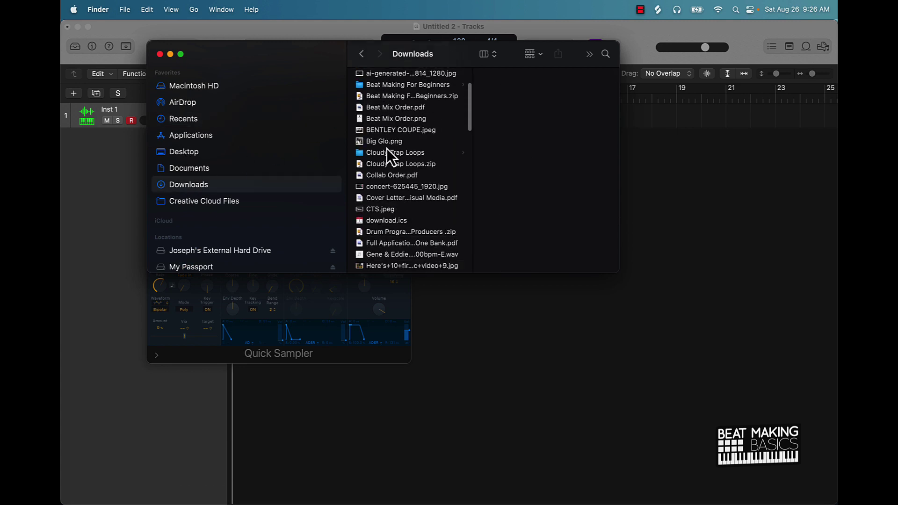
pyautogui.scroll(-10, 386, 148)
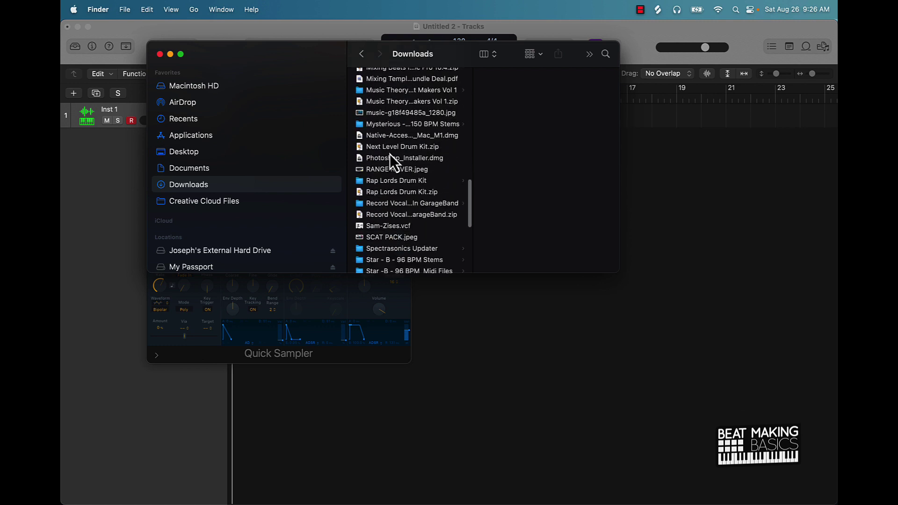
pyautogui.click(408, 182)
# Step: Arrange the Finder window and Quick Sampler side by side so the kit's sample list and the waveform area are both accessible
pyautogui.moveTo(307, 63); pyautogui.dragTo(61, 79)
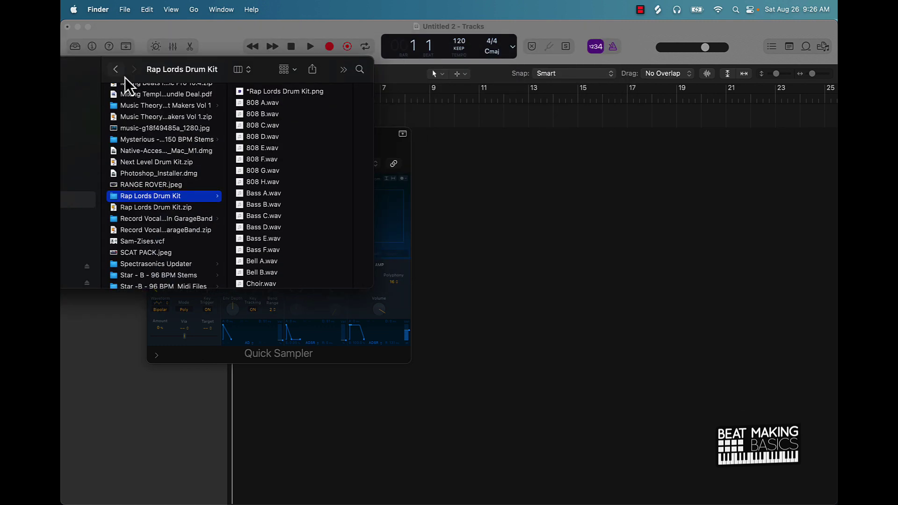
pyautogui.moveTo(185, 71); pyautogui.dragTo(68, 66)
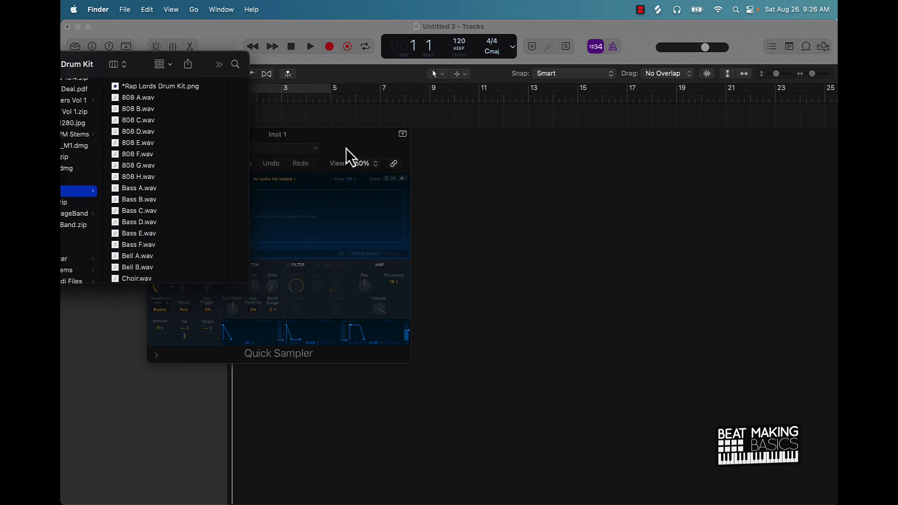
pyautogui.moveTo(346, 148); pyautogui.dragTo(468, 81)
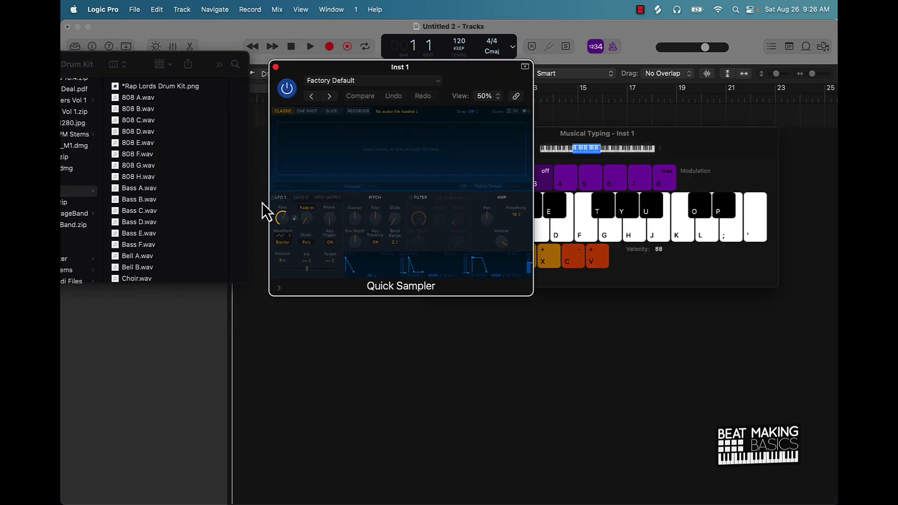
# Step: Preview Hat Roll F.wav from the drum kit folder and load it into Quick Sampler
pyautogui.scroll(-5, 198, 192)
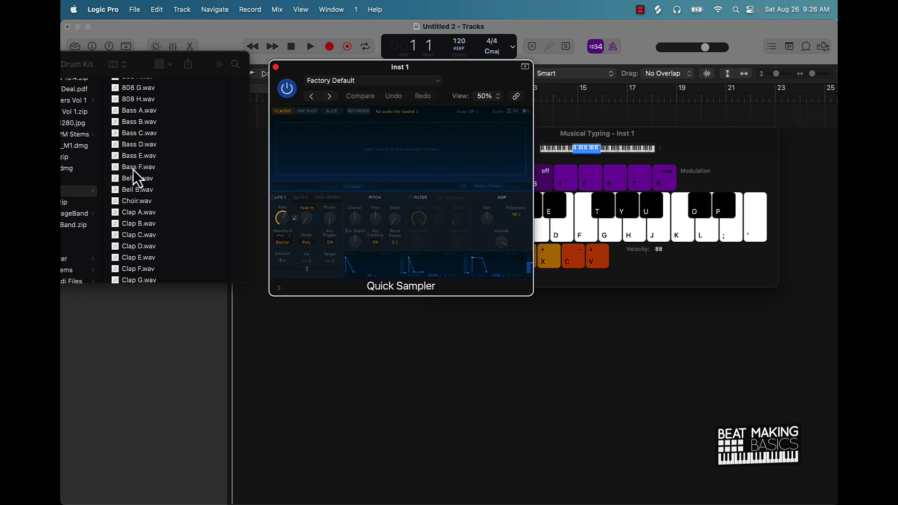
pyautogui.scroll(-6, 136, 223)
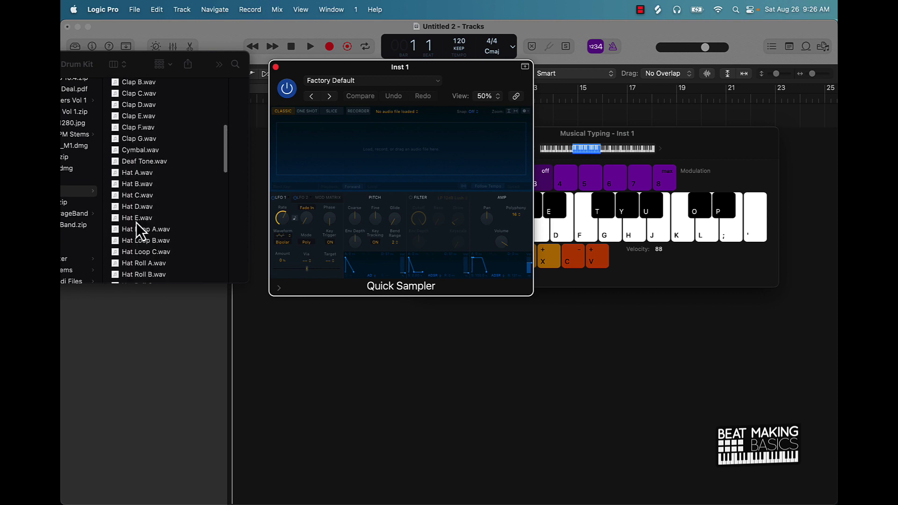
pyautogui.scroll(-5, 136, 223)
pyautogui.click(136, 222)
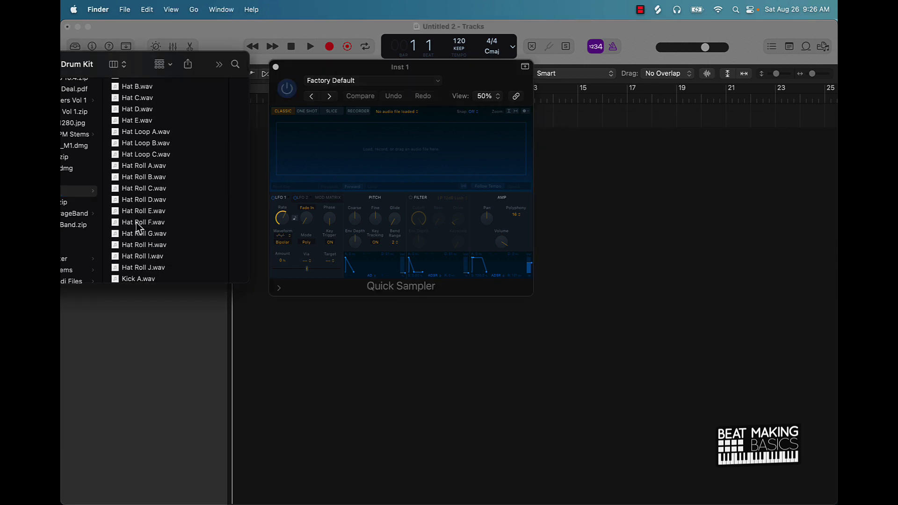
pyautogui.click(136, 222)
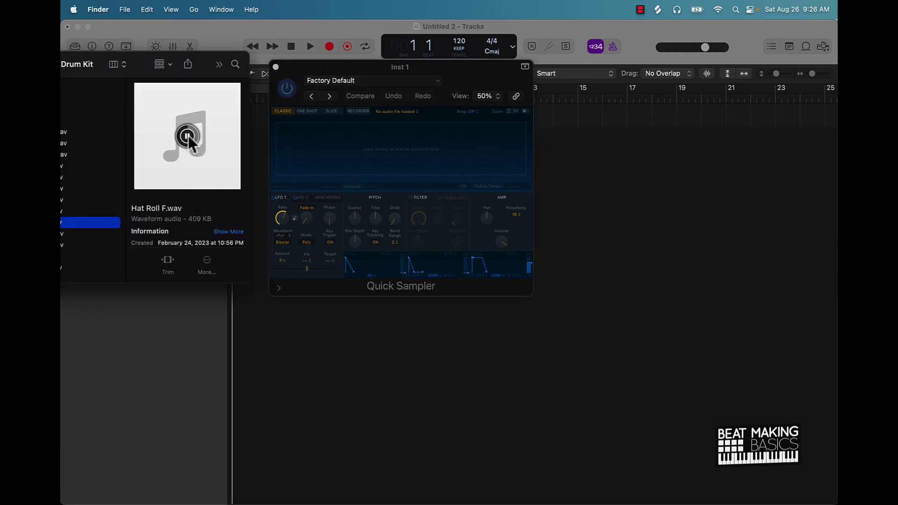
pyautogui.moveTo(85, 224); pyautogui.dragTo(316, 150)
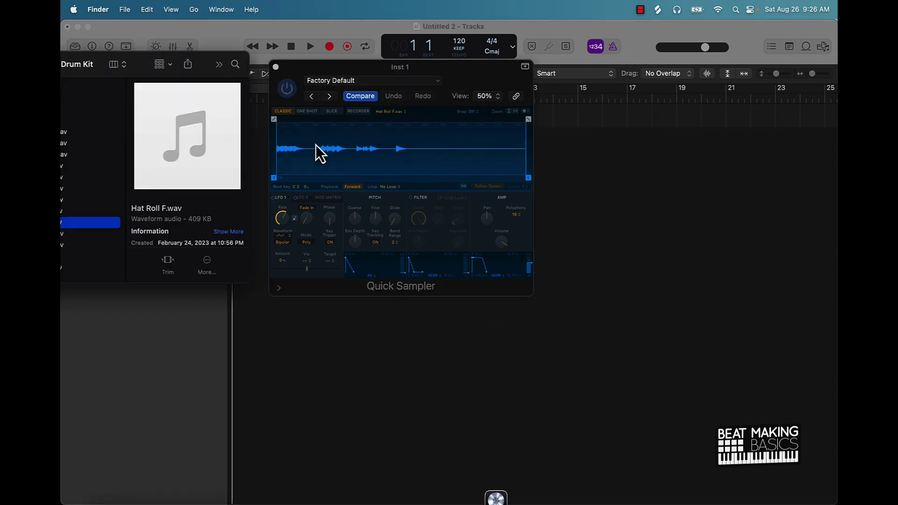
# Step: Return to Logic Pro, bring up Musical Typing, and audition the loaded hat roll on low and high notes
pyautogui.click(349, 282)
pyautogui.press('super+k')
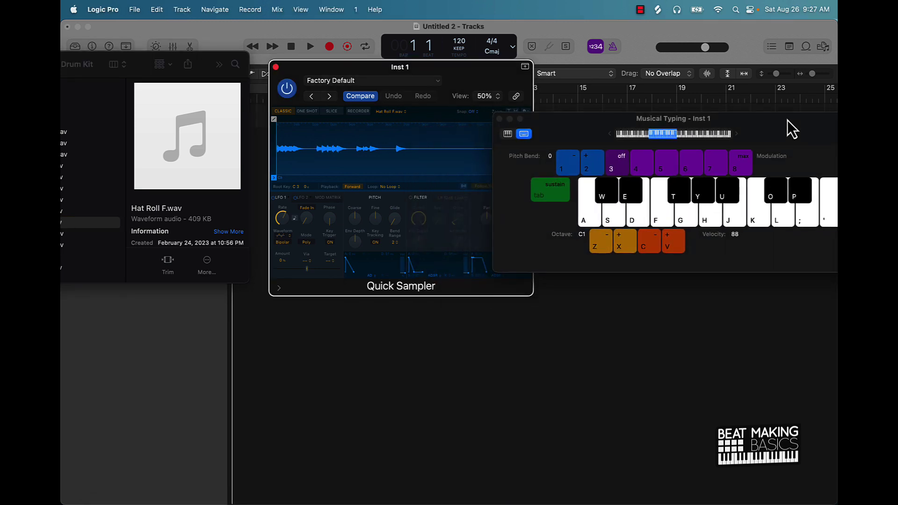
pyautogui.press('a')
pyautogui.press('j')
pyautogui.press('j')
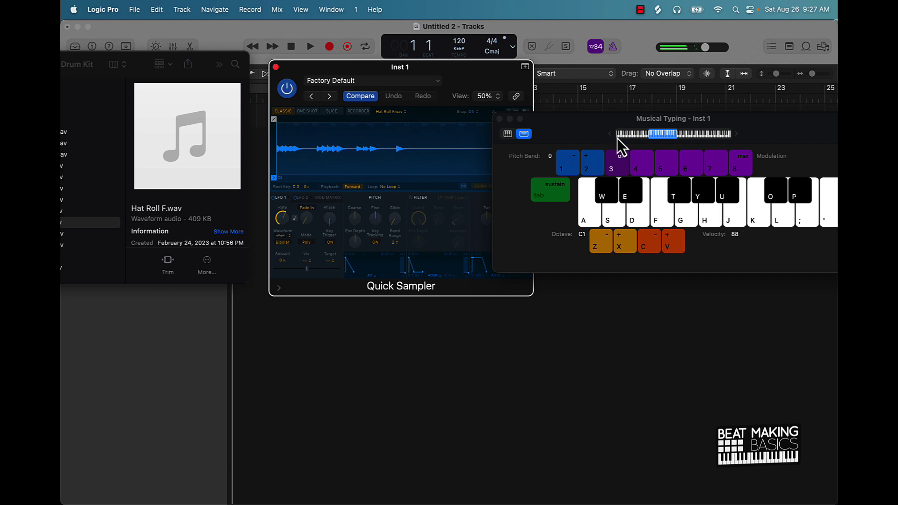
# Step: Reposition the Finder window so the Rap Lords Drum Kit file list is fully readable
pyautogui.click(127, 63)
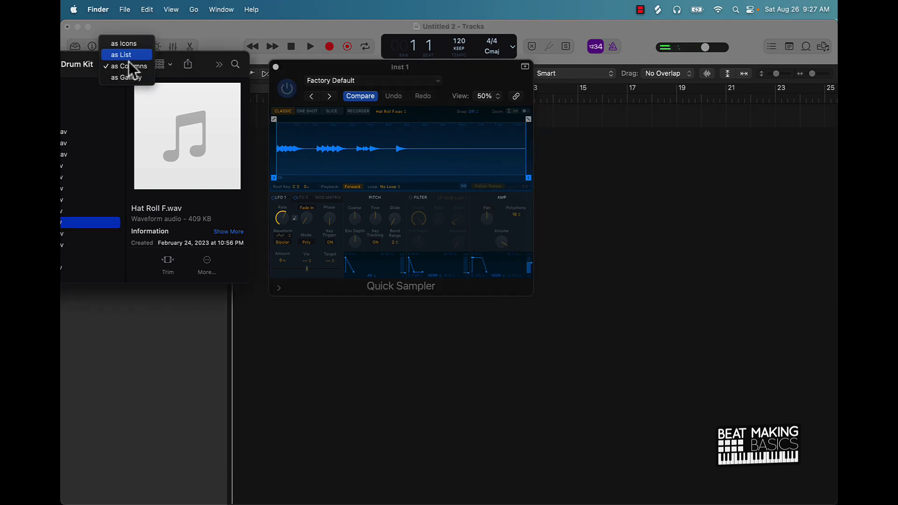
pyautogui.click(192, 57)
pyautogui.click(174, 63)
pyautogui.click(199, 54)
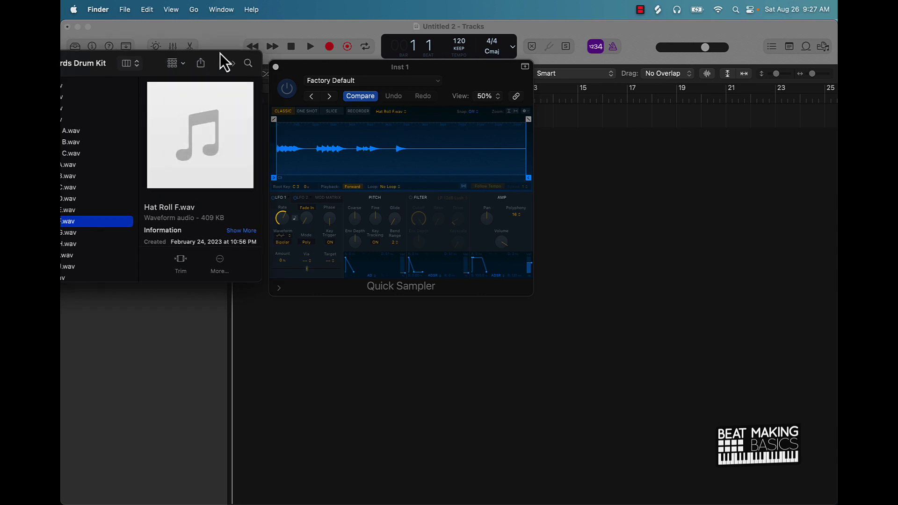
pyautogui.moveTo(206, 54); pyautogui.dragTo(267, 33)
# Step: Preview Clap B.wav from the drum kit folder and load it into Quick Sampler in place of the hat roll
pyautogui.scroll(10, 155, 115)
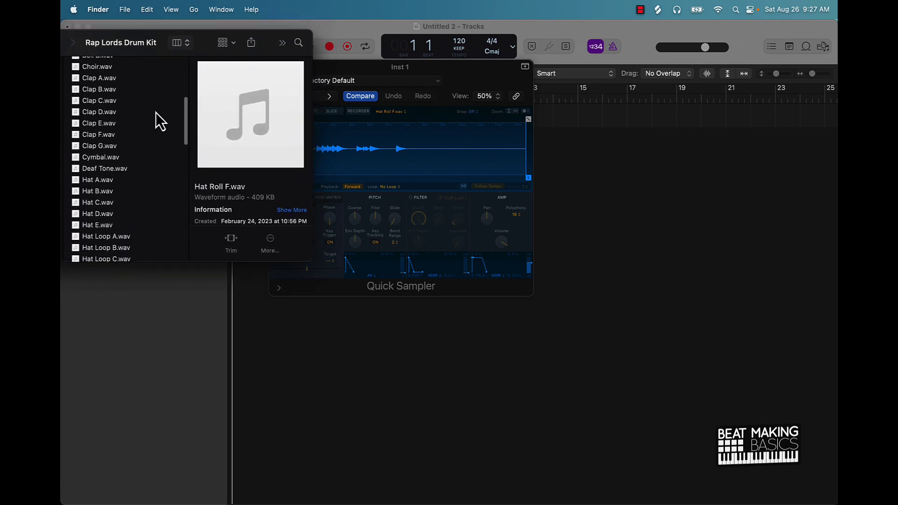
pyautogui.click(92, 178)
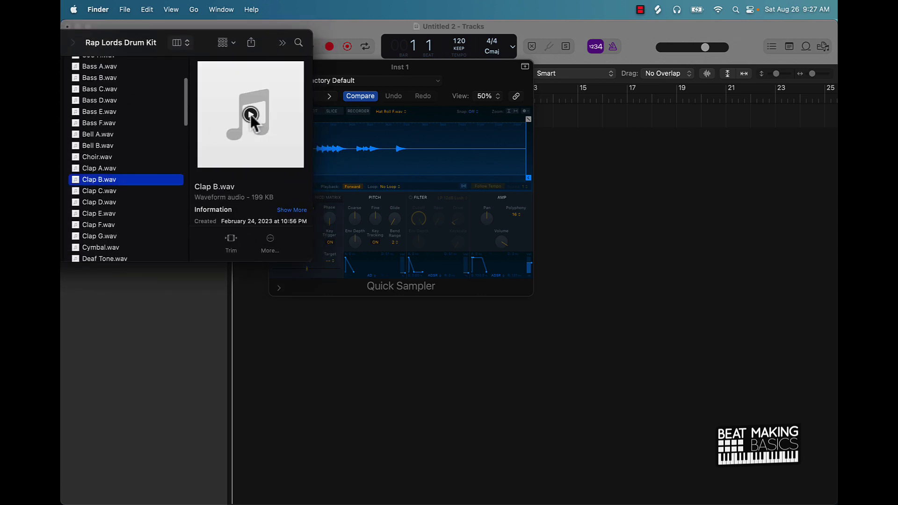
pyautogui.click(251, 114)
pyautogui.moveTo(97, 183); pyautogui.dragTo(447, 150)
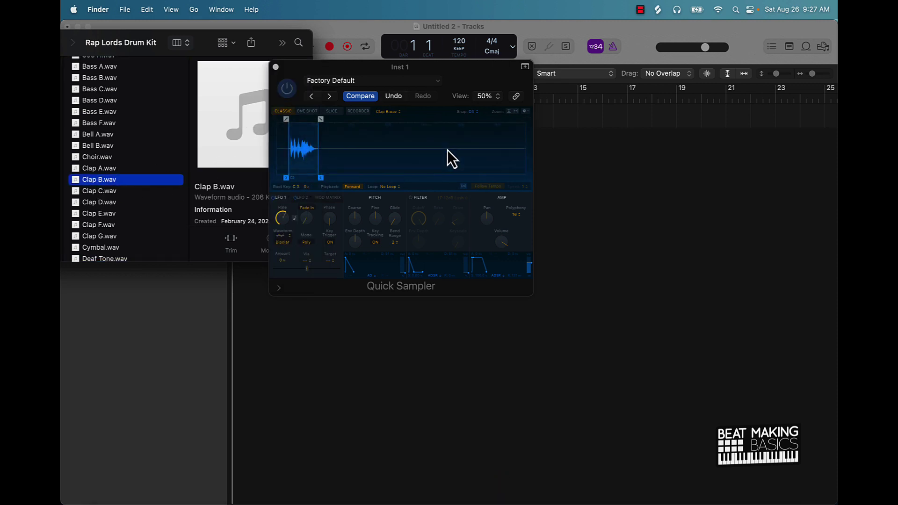
pyautogui.press('k')
pyautogui.press('super+k')
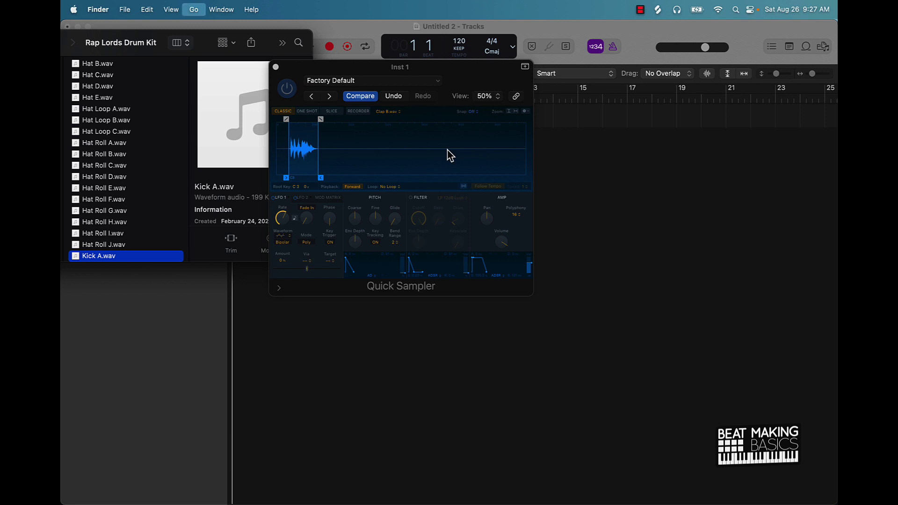
pyautogui.write('kk')
# Step: Return to Logic Pro and audition the clap with Musical Typing, raising the octave to C2
pyautogui.click(543, 306)
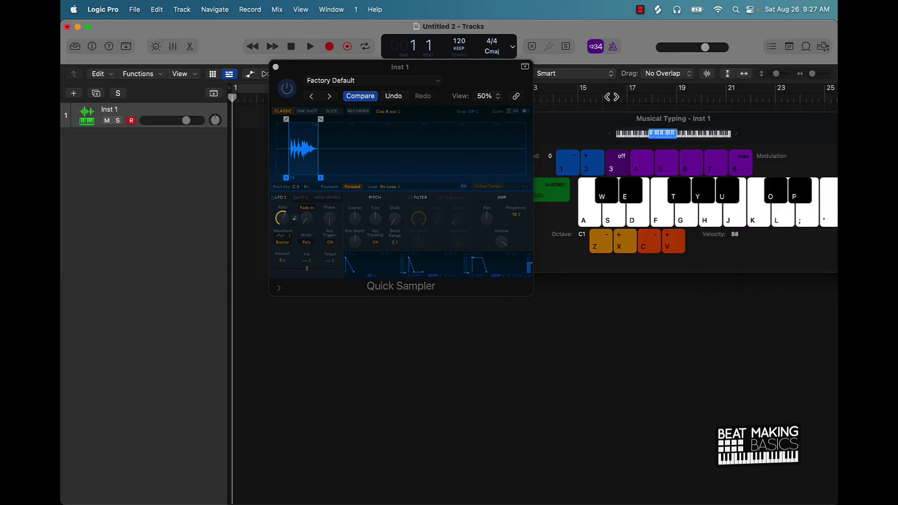
pyautogui.click(593, 189)
pyautogui.press('k')
pyautogui.press('x')
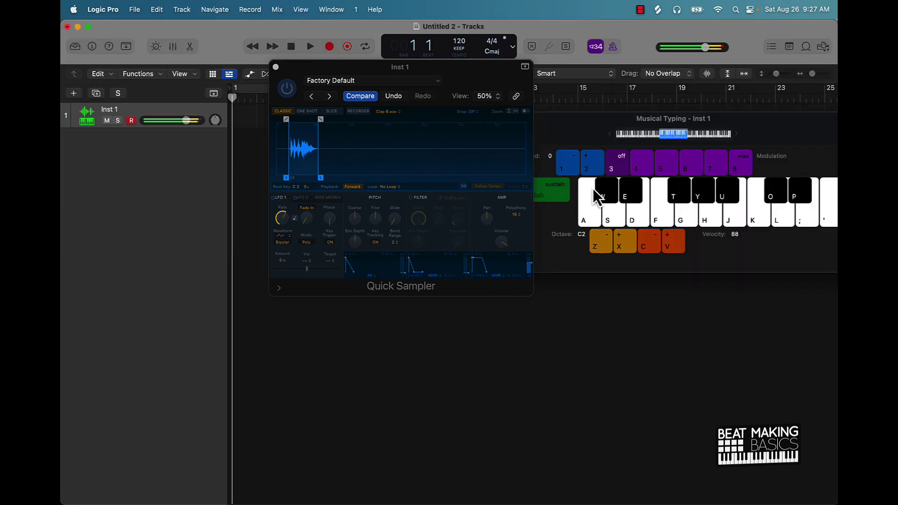
pyautogui.press('k')
pyautogui.press('k')
pyautogui.press('k')
pyautogui.press('k')
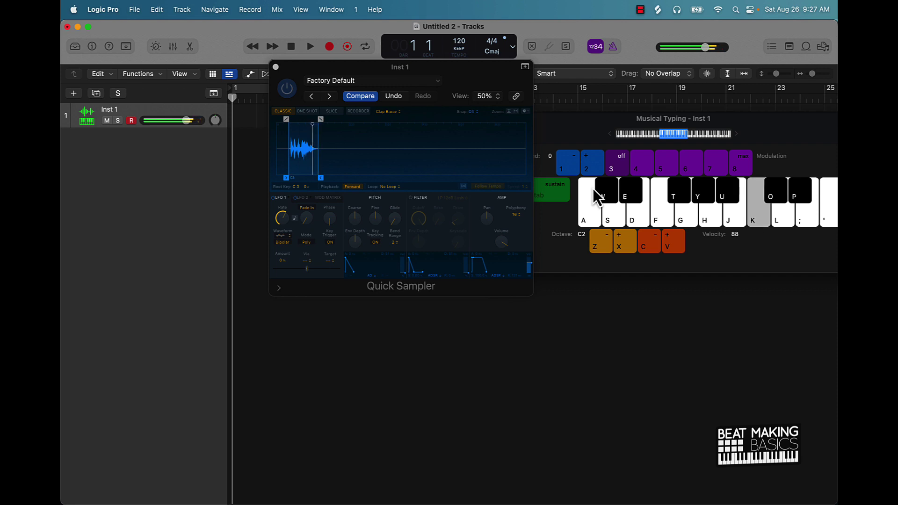
pyautogui.press('k')
pyautogui.press('k')
pyautogui.press('k')
pyautogui.press('k')
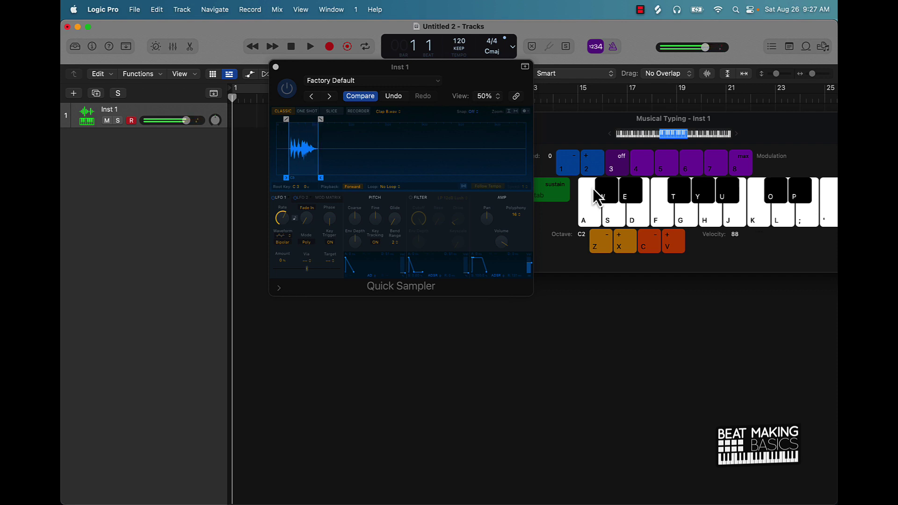
# Step: Save the Quick Sampler clap as a new setting named "bmb clap"
pyautogui.click(360, 82)
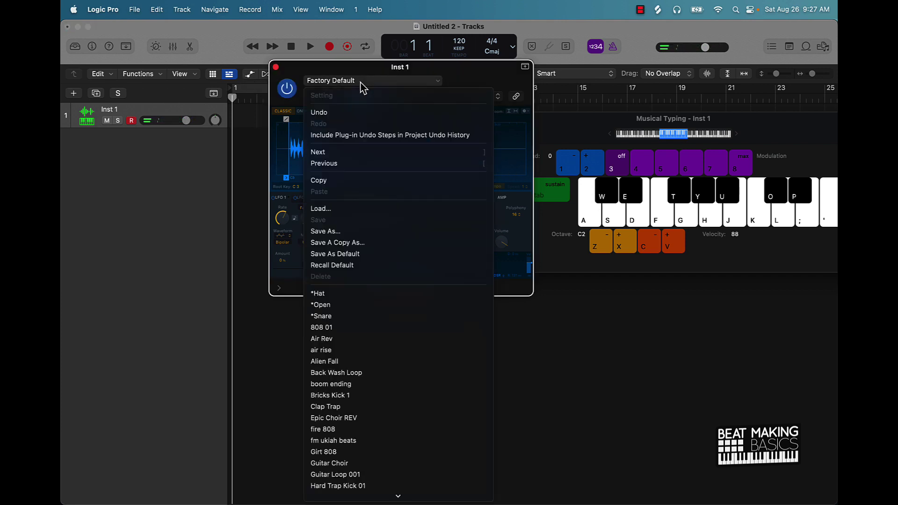
pyautogui.click(345, 236)
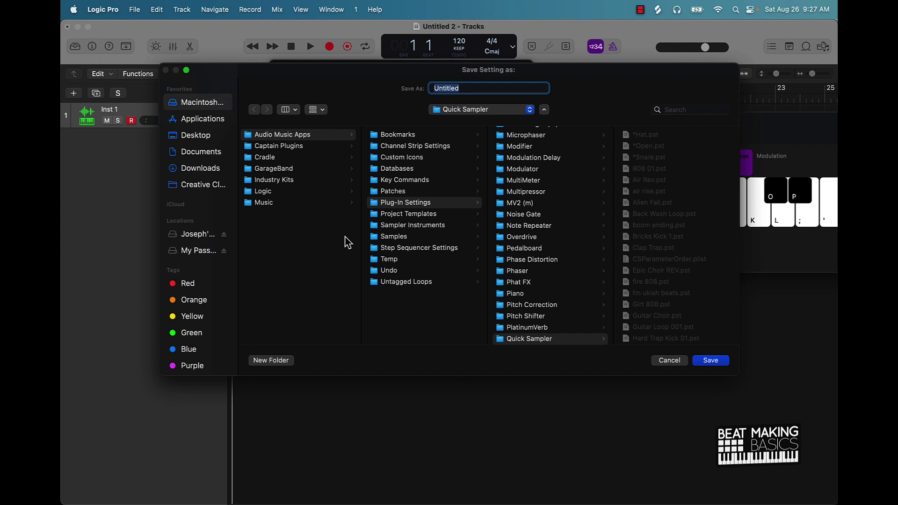
pyautogui.write('bmb clap')
pyautogui.press('Return')
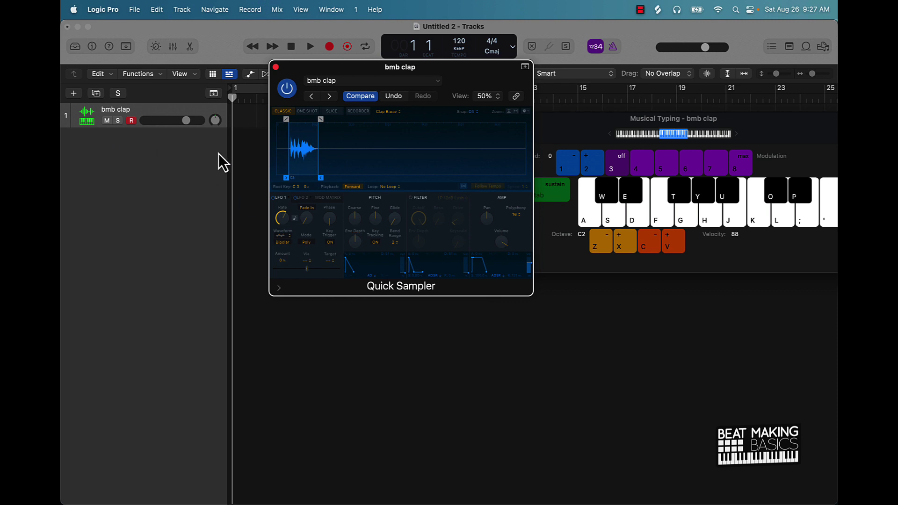
# Step: Check the Quick Sampler settings list for the saved bmb clap entry and dismiss the list
pyautogui.click(317, 83)
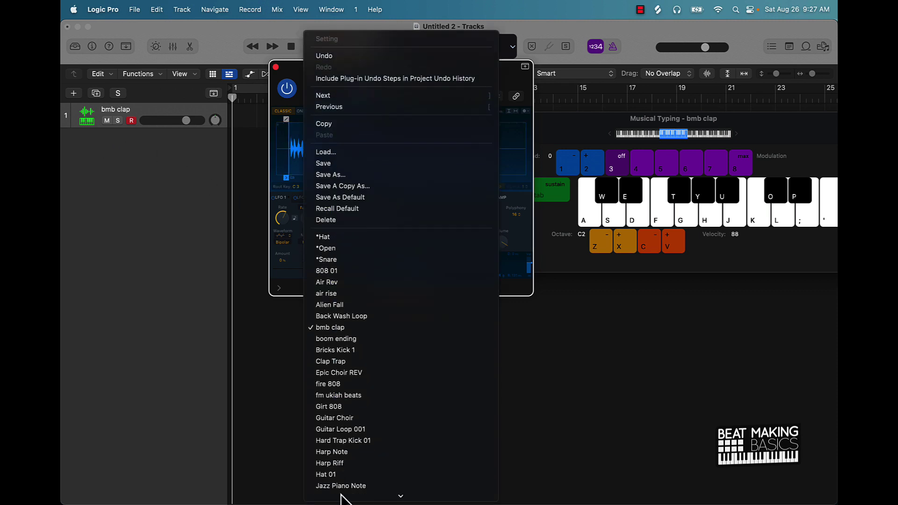
pyautogui.scroll(-3, 343, 486)
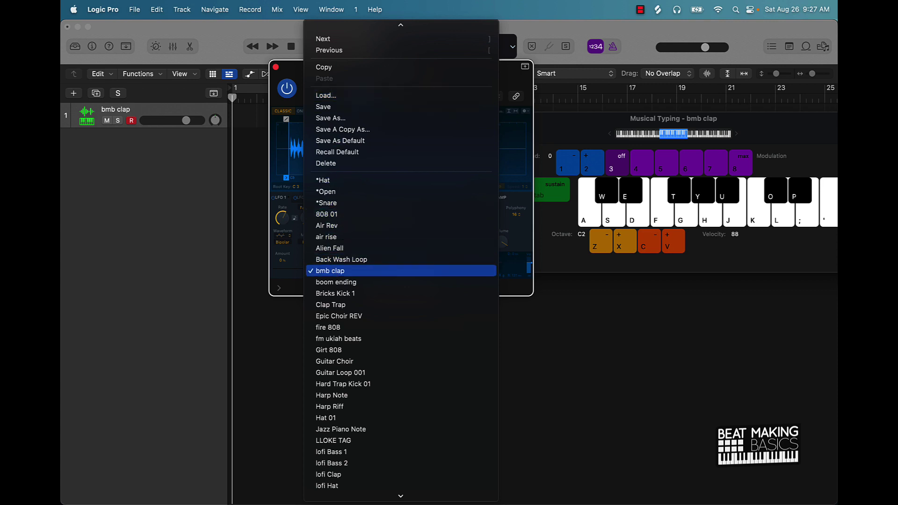
pyautogui.click(276, 69)
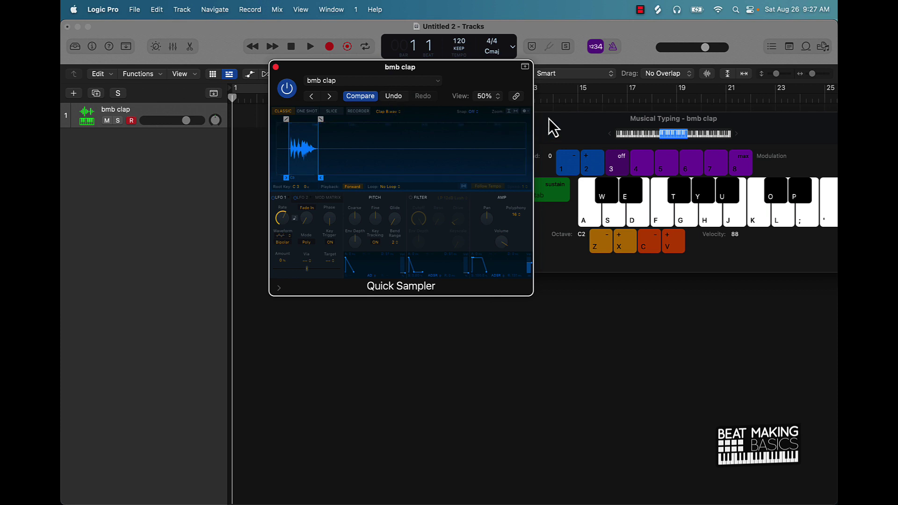
# Step: Move Quick Sampler clear of the track ruler and replace Musical Typing with the Loop Browser
pyautogui.moveTo(487, 85); pyautogui.dragTo(410, 182)
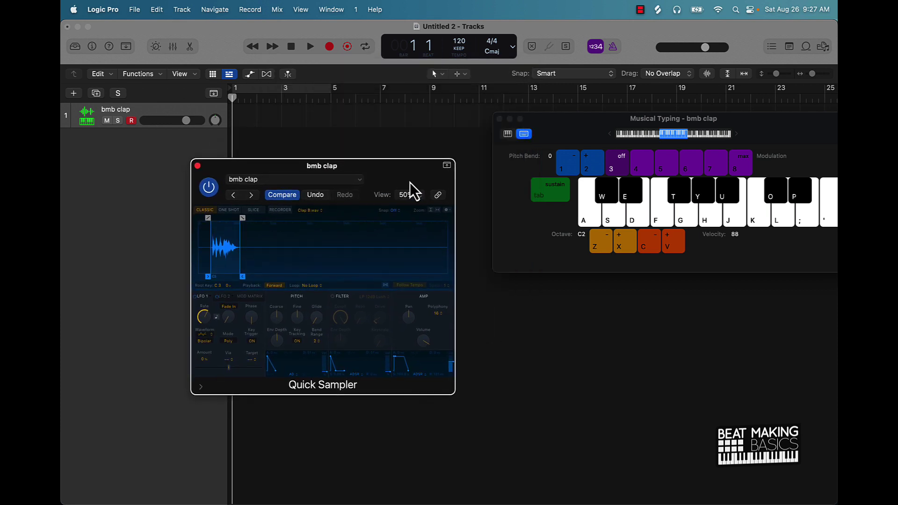
pyautogui.click(499, 119)
pyautogui.click(810, 44)
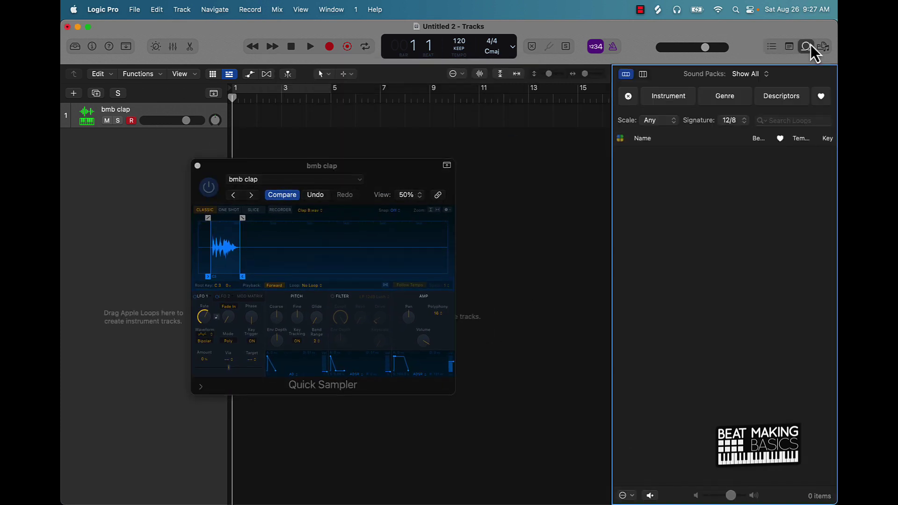
# Step: Filter the Apple Loops by the All Drums instrument and the Hip Hop genre
pyautogui.click(681, 97)
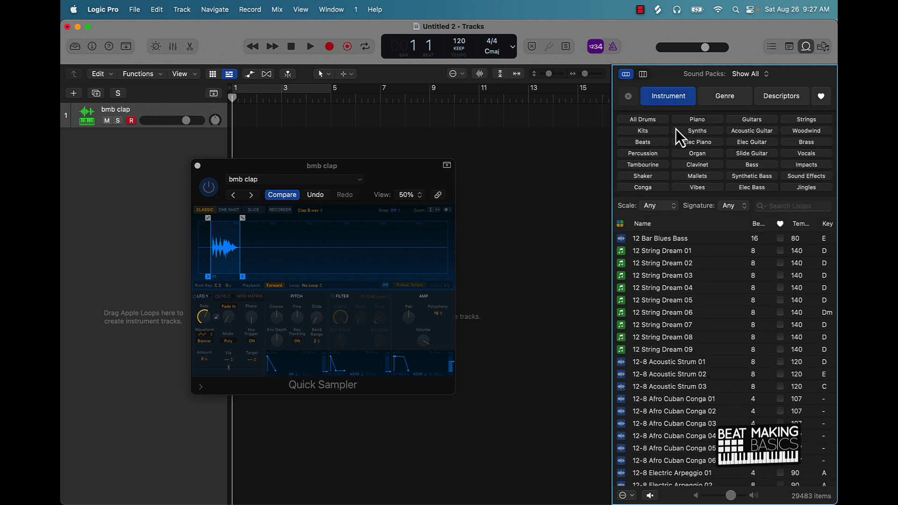
pyautogui.click(648, 120)
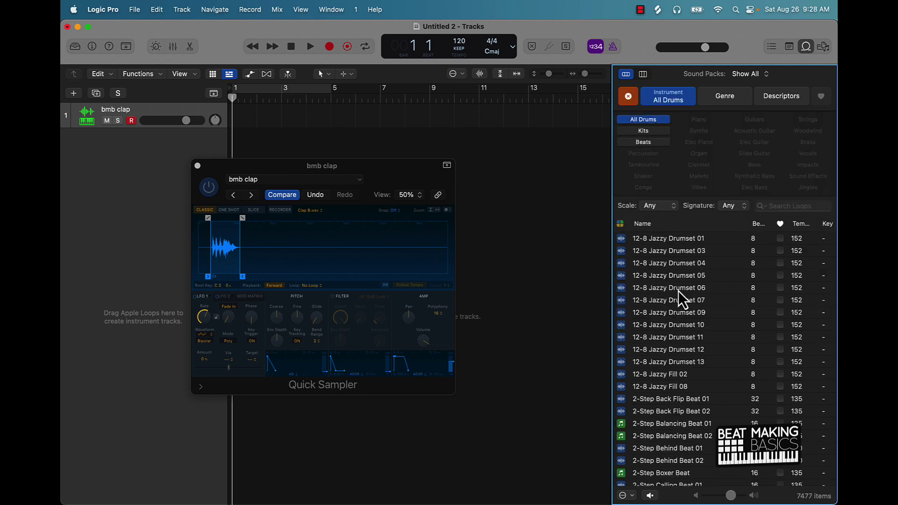
pyautogui.click(728, 95)
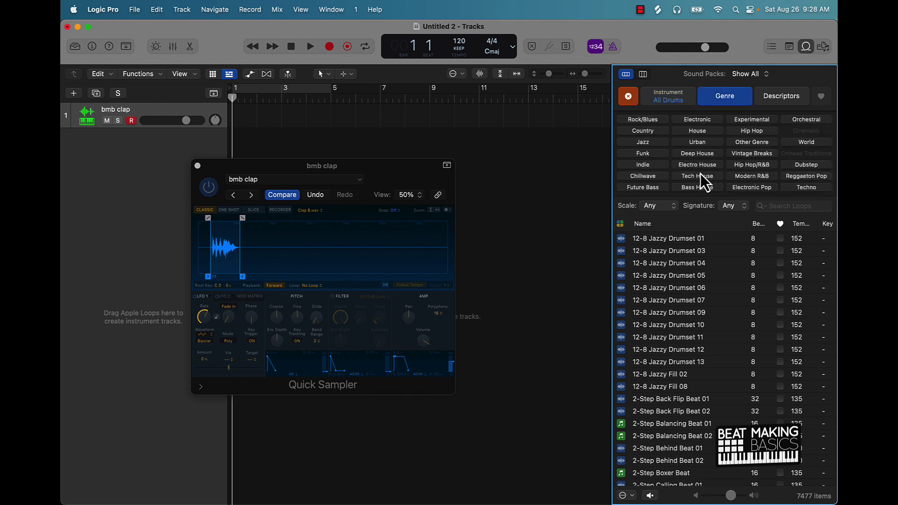
pyautogui.click(747, 133)
# Step: Preview the City Lights Beat loop and load it into Quick Sampler in place of the clap
pyautogui.scroll(-20, 675, 367)
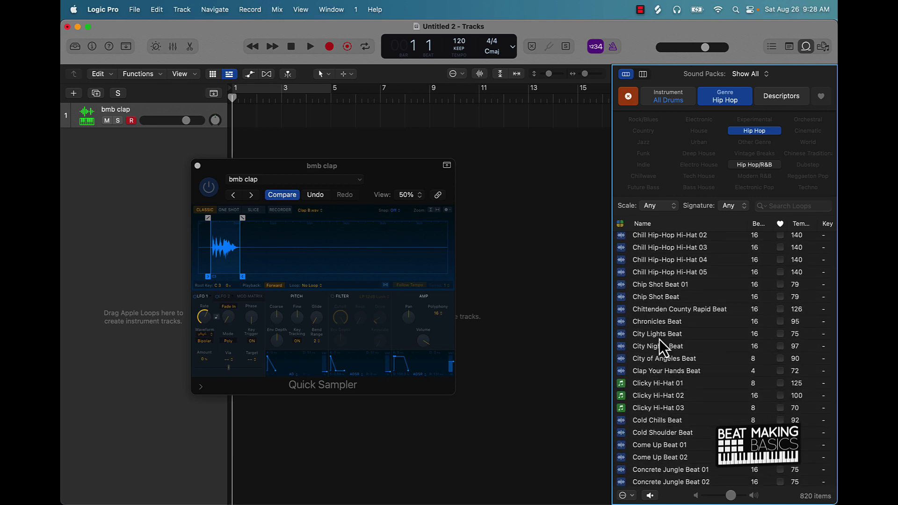
pyautogui.click(659, 336)
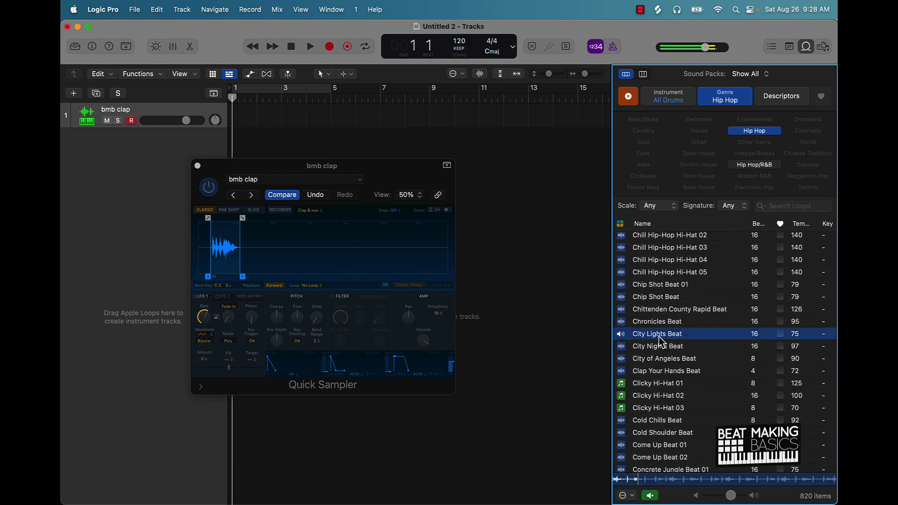
pyautogui.click(659, 337)
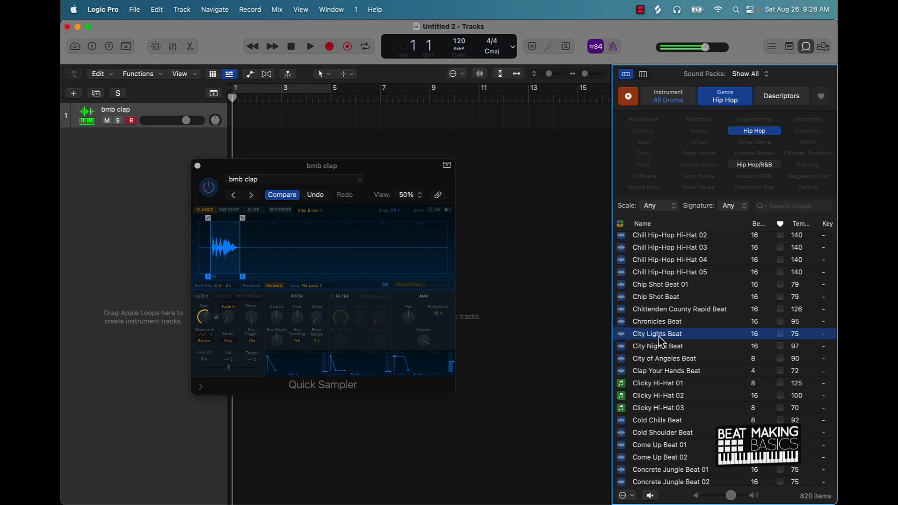
pyautogui.moveTo(650, 335); pyautogui.dragTo(349, 251)
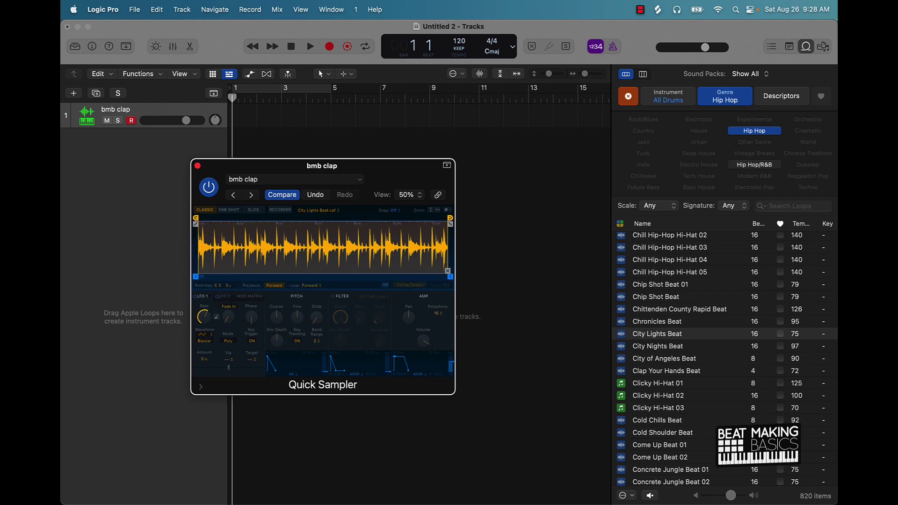
# Step: Switch Quick Sampler to Slice mode for City Lights Beat and inspect the individual slices up close
pyautogui.click(252, 211)
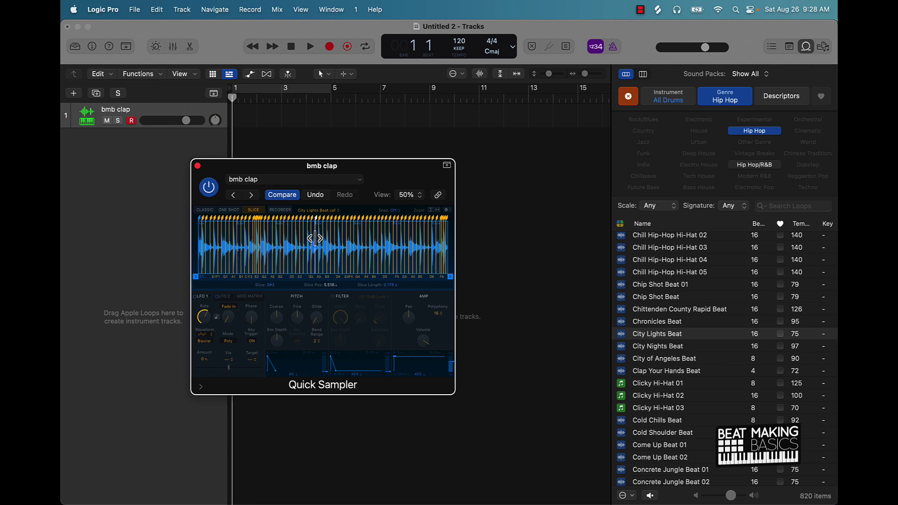
pyautogui.scroll(10, 314, 238)
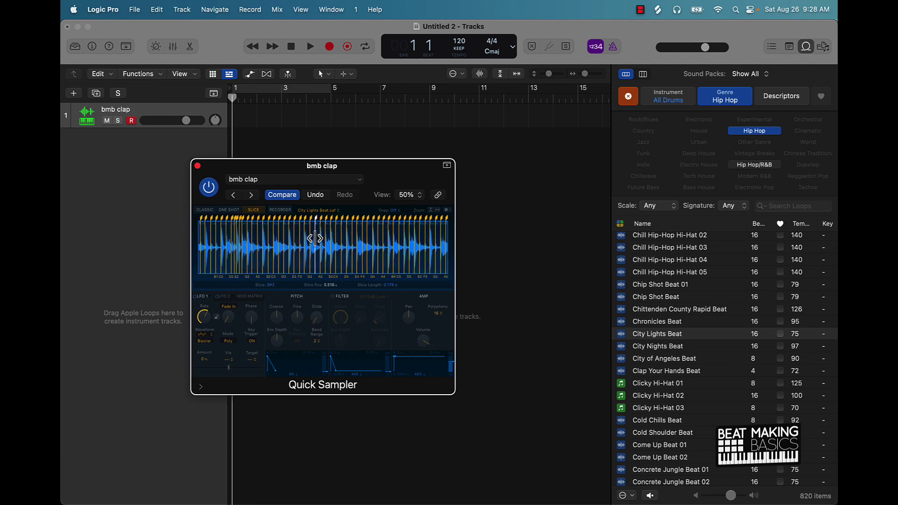
pyautogui.scroll(10, 315, 238)
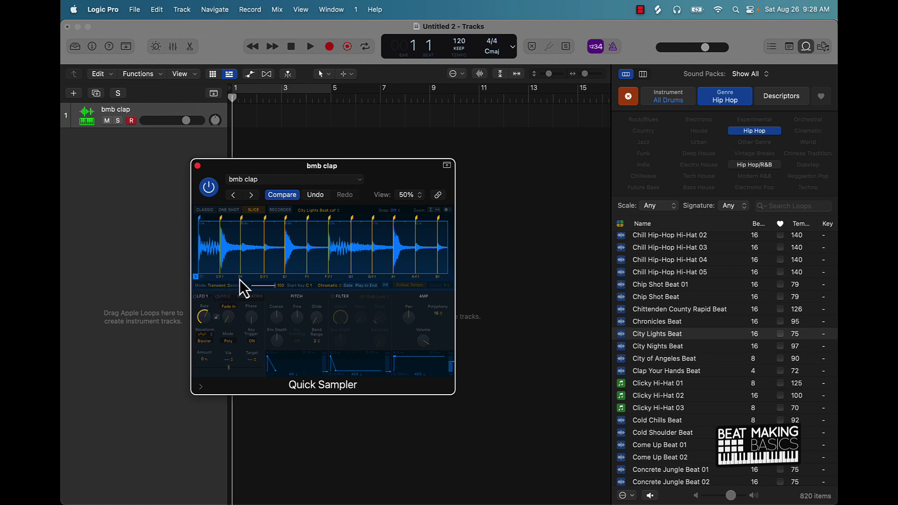
# Step: Try mapping the slices to Black keys and restore the Chromatic mapping
pyautogui.click(335, 287)
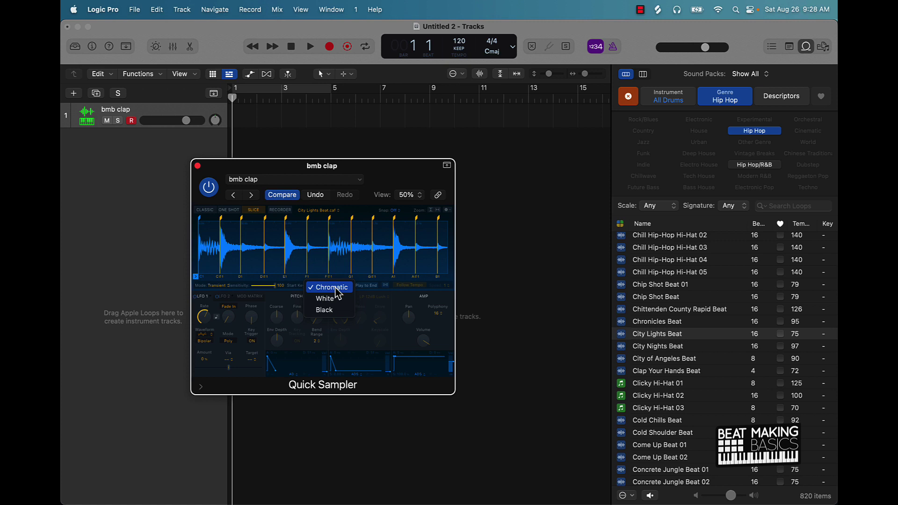
pyautogui.click(330, 296)
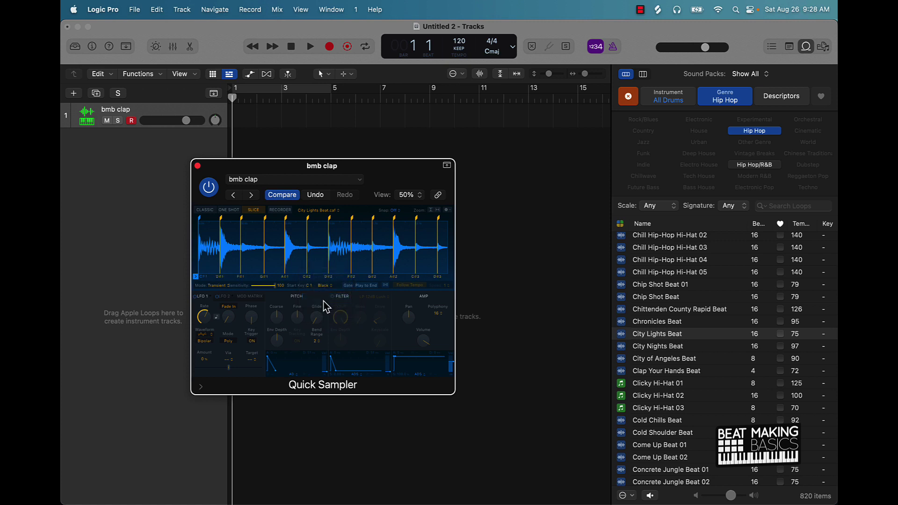
pyautogui.click(326, 286)
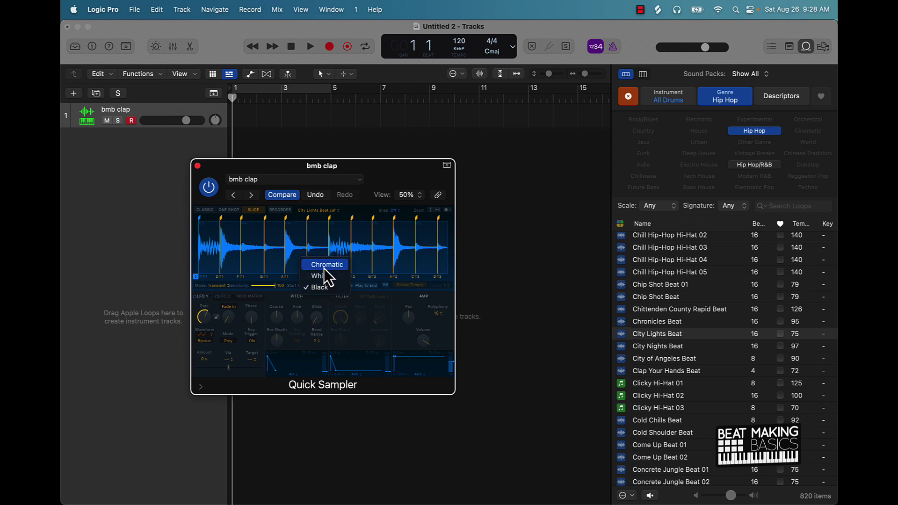
pyautogui.click(324, 265)
# Step: Bring up Musical Typing and play the City Lights Beat slices at octave C2
pyautogui.press('super+k')
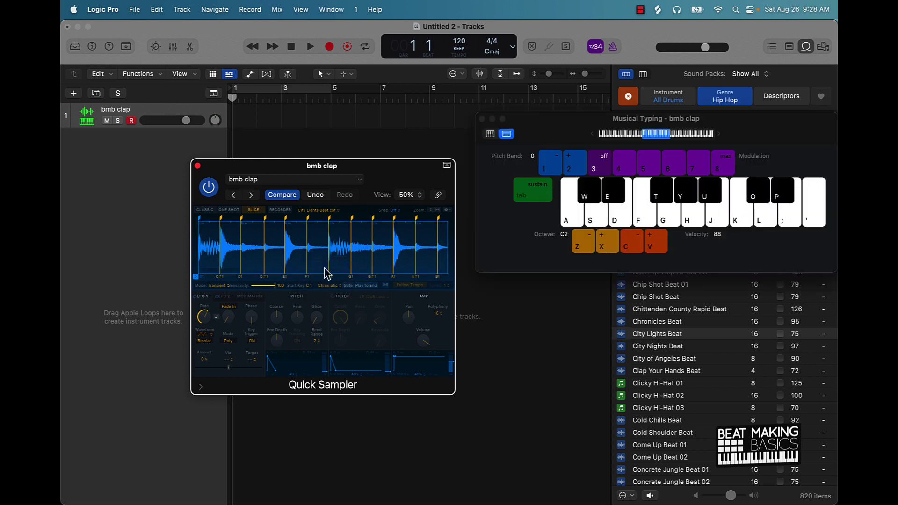
pyautogui.press('a')
pyautogui.press('a')
pyautogui.press('a')
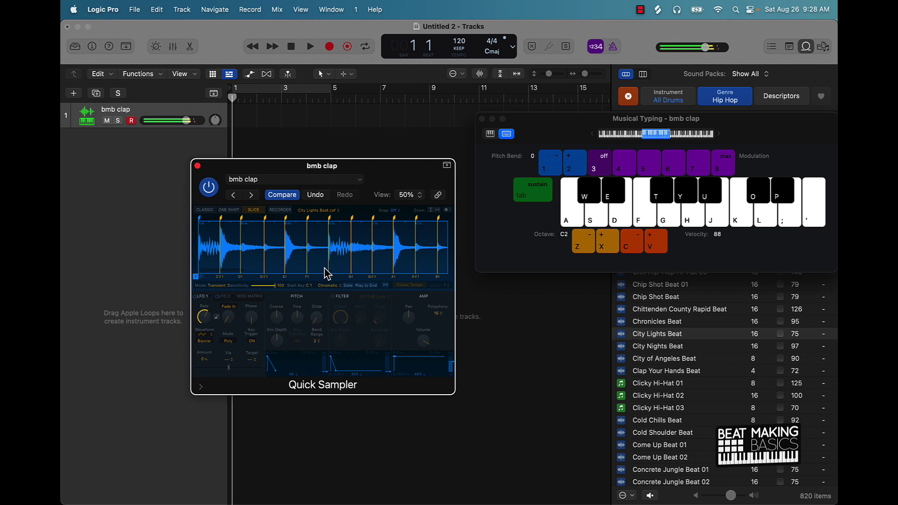
pyautogui.press('a')
pyautogui.press('a')
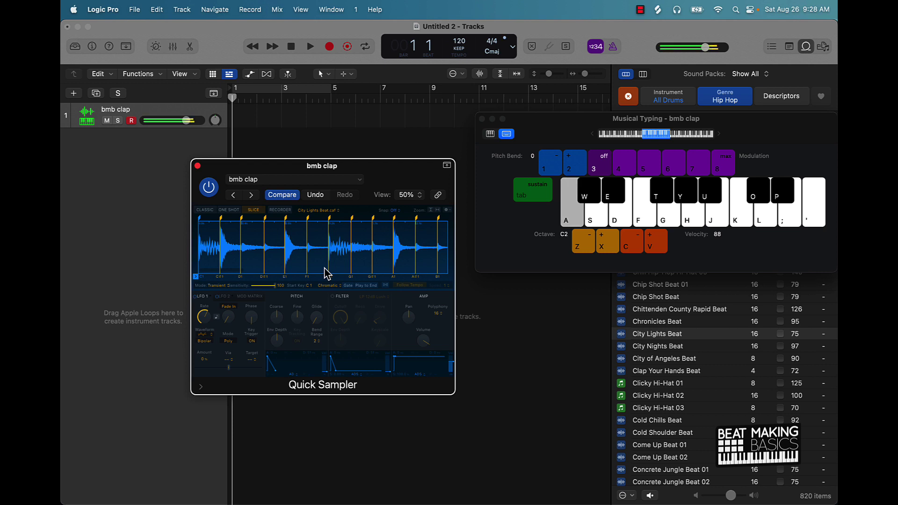
pyautogui.press('s')
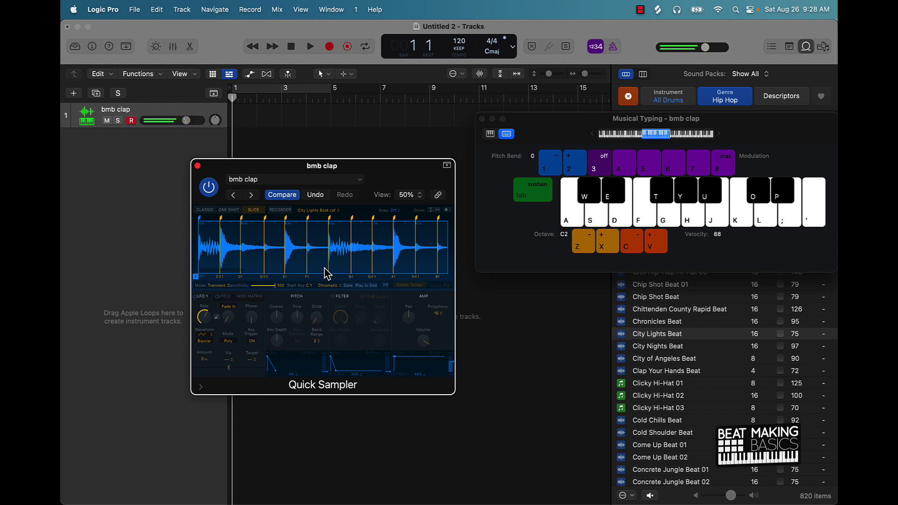
pyautogui.press('f')
pyautogui.press('h')
pyautogui.press('k')
pyautogui.press('k')
pyautogui.press('k')
pyautogui.press('k')
pyautogui.press('a')
pyautogui.press('k')
pyautogui.press('k')
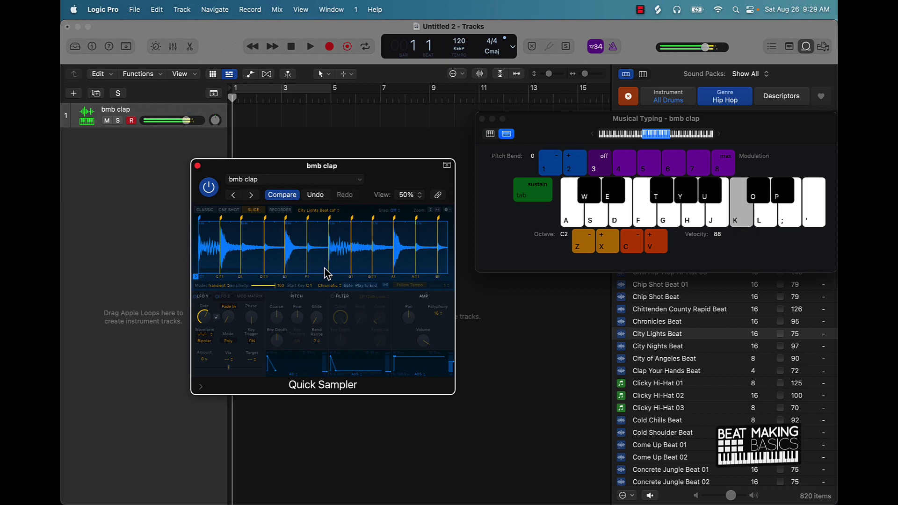
pyautogui.press('a')
pyautogui.press('k')
pyautogui.press('k')
pyautogui.press('k')
# Step: Lower Musical Typing to octave C1 and play the City Lights Beat slices across different keys
pyautogui.press('z')
pyautogui.press('a')
pyautogui.press('k')
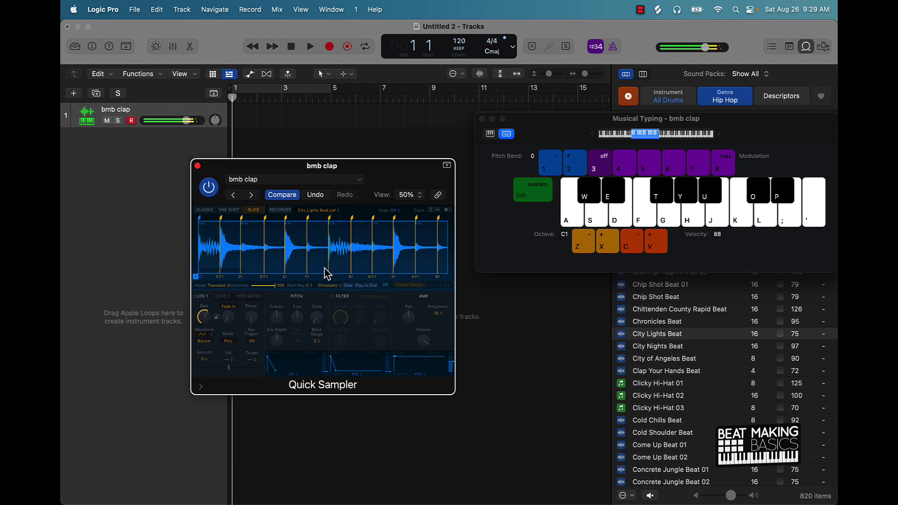
pyautogui.press('k')
pyautogui.press('a')
pyautogui.press('k')
pyautogui.press('a')
pyautogui.press('g')
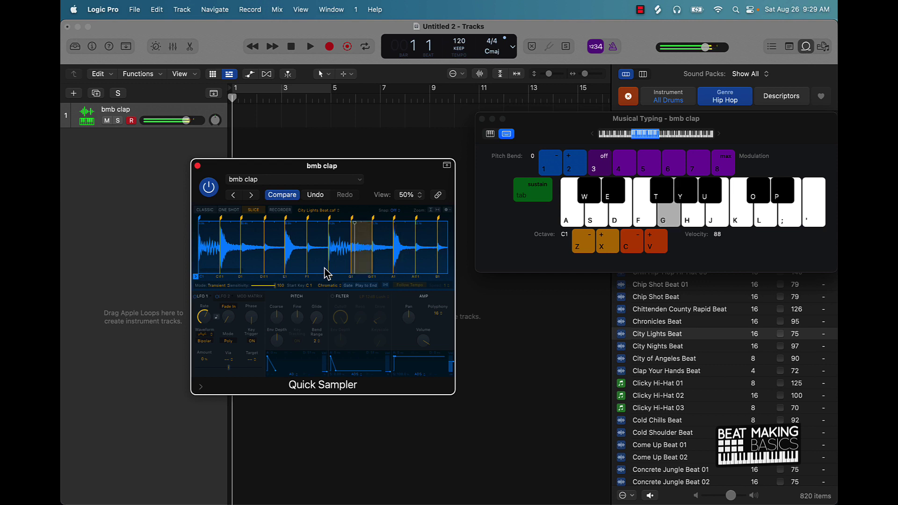
pyautogui.press('h')
pyautogui.press('h')
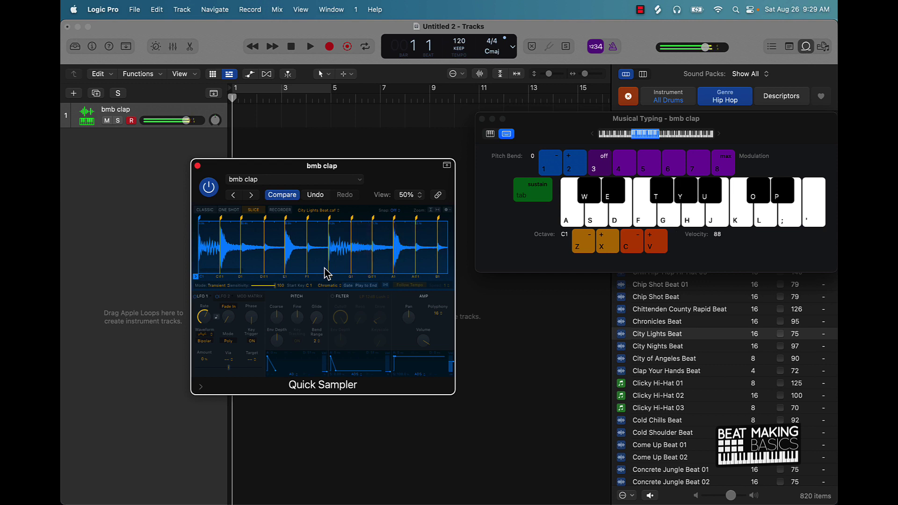
pyautogui.press('f')
pyautogui.press('d')
pyautogui.press('d')
pyautogui.press('a')
pyautogui.press('d')
pyautogui.press('d')
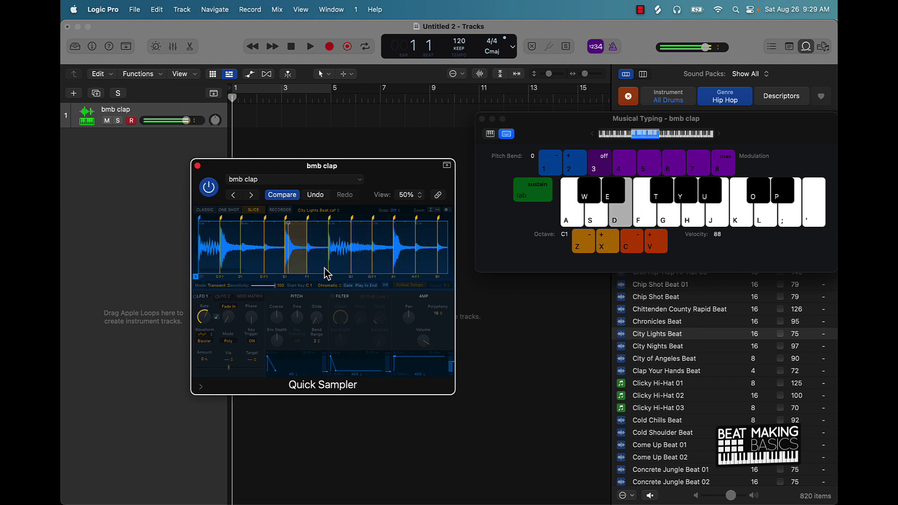
# Step: Play the C1 octave slices of City Lights Beat again, repeating the slices on the E and C notes
pyautogui.press('s')
pyautogui.press('w')
pyautogui.press('d')
pyautogui.press('d')
pyautogui.press('d')
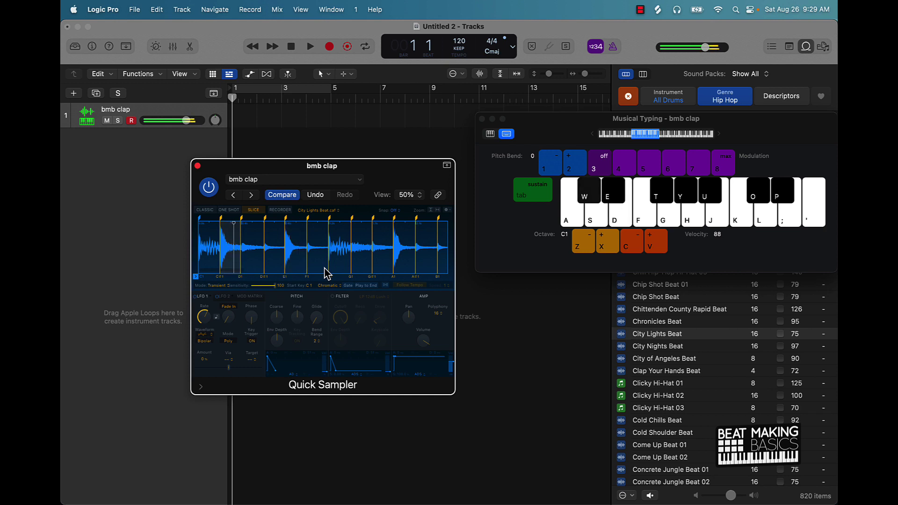
pyautogui.press('a')
pyautogui.press('a')
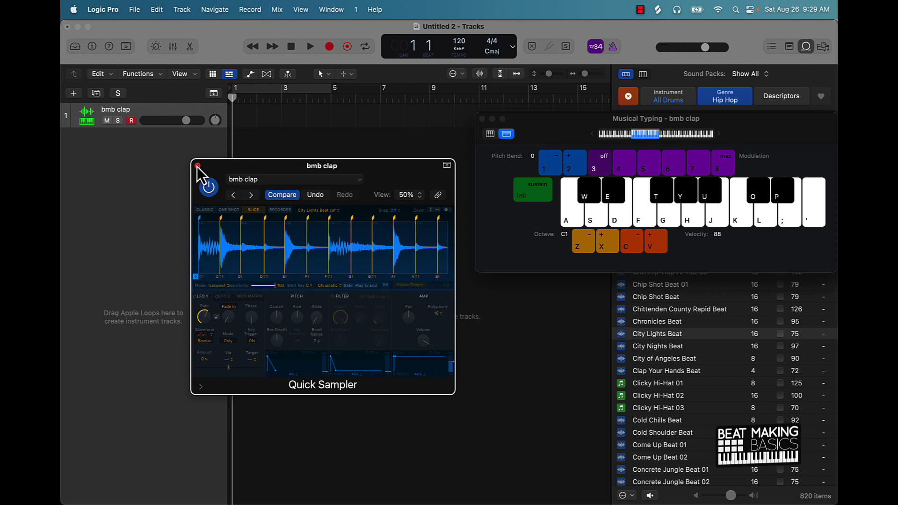
# Step: Turn on Quick Sampler's LP 12dB Lush filter and play several City Lights Beat slices through it
pyautogui.click(332, 297)
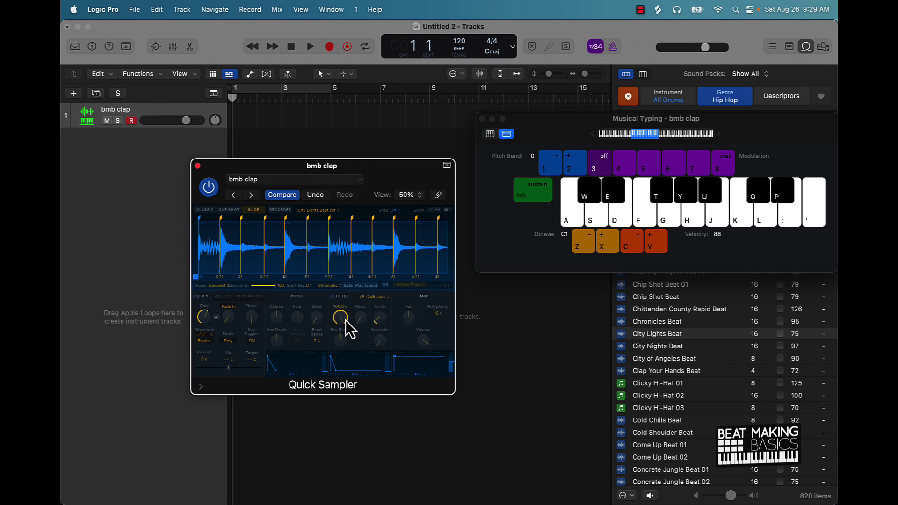
pyautogui.press('a')
pyautogui.press('a')
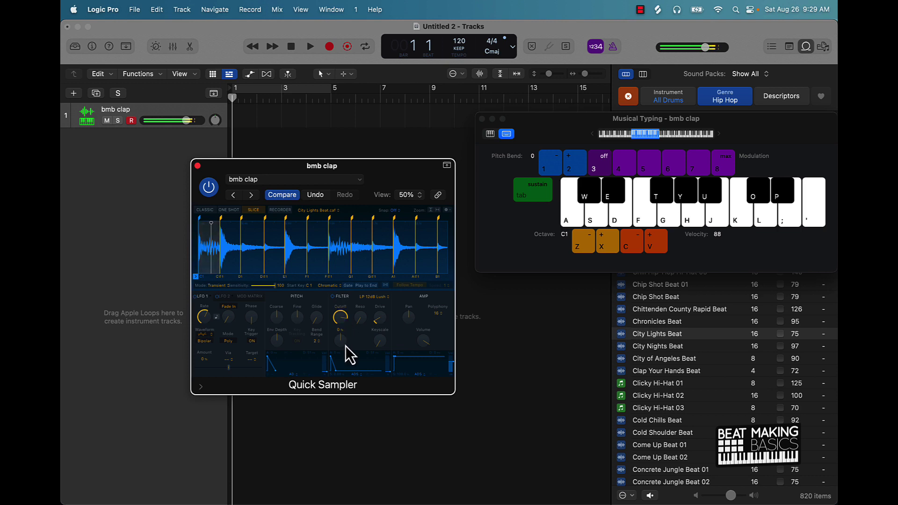
pyautogui.press('a')
pyautogui.press('a')
pyautogui.press('h')
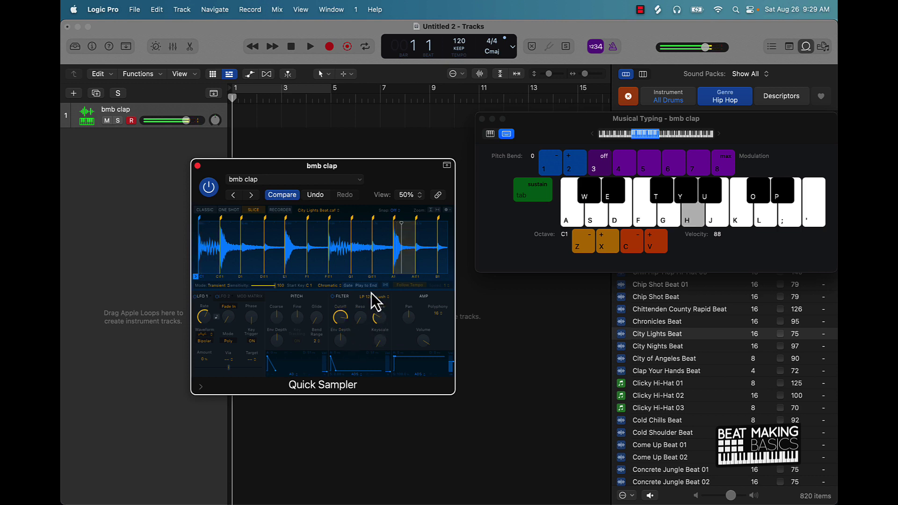
pyautogui.press('g')
pyautogui.press('f')
pyautogui.press('d')
pyautogui.press('a')
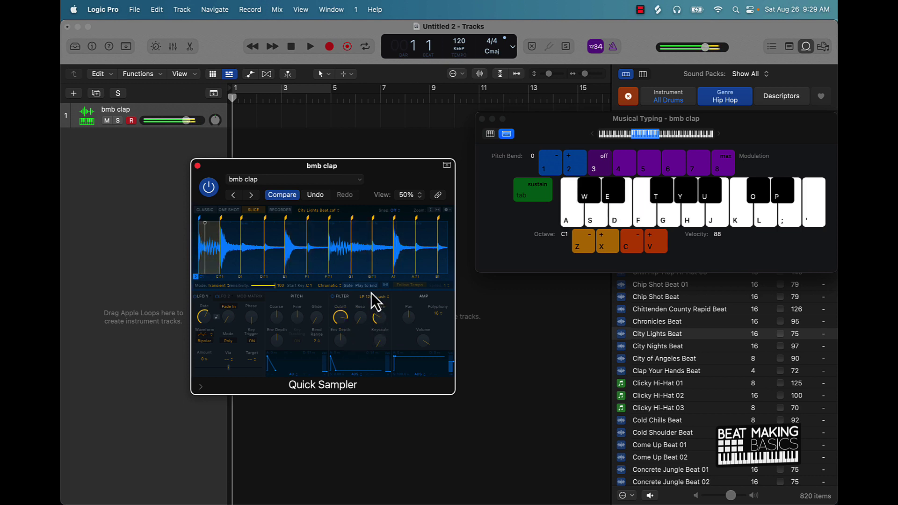
pyautogui.press('a')
pyautogui.press('a')
pyautogui.press('d')
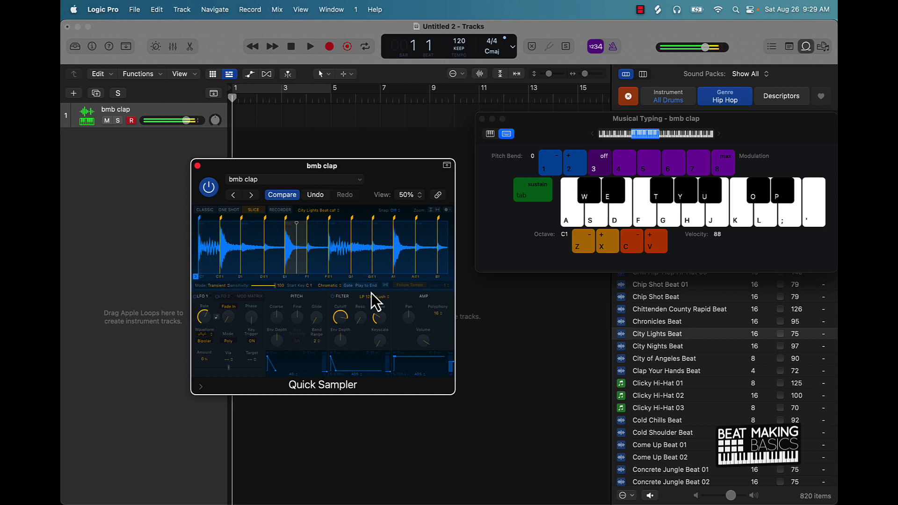
pyautogui.press('a')
pyautogui.press('d')
pyautogui.press('a')
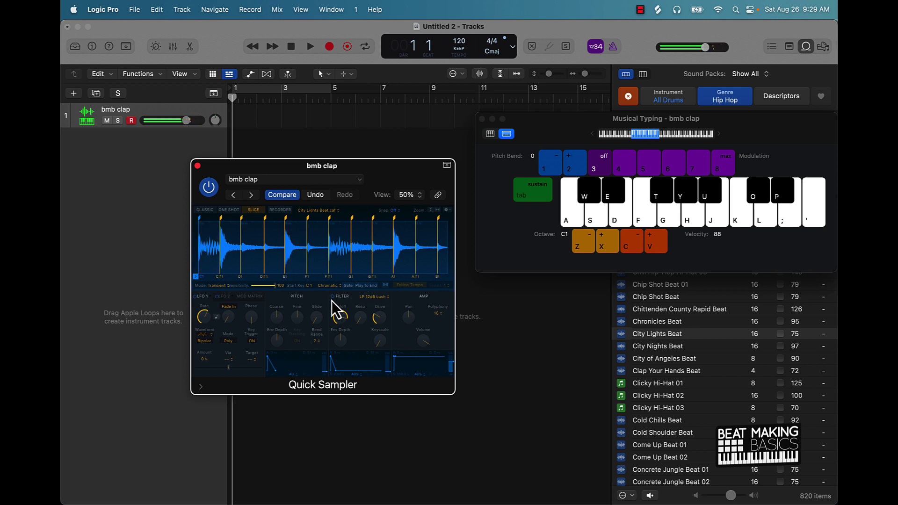
# Step: Compare the slices without and with the filter by switching it off, replaying them, and switching it back on
pyautogui.click(332, 296)
pyautogui.press('a')
pyautogui.press('d')
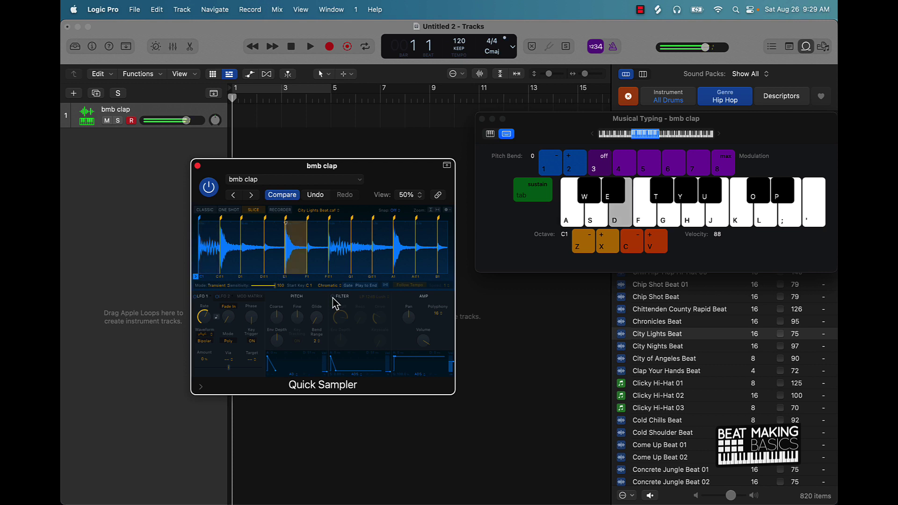
pyautogui.press('a')
pyautogui.press('a')
pyautogui.click(333, 297)
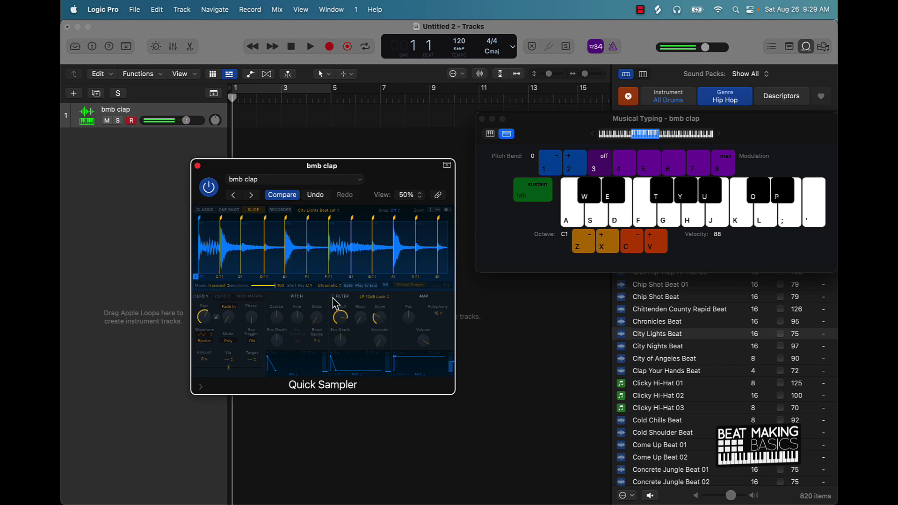
pyautogui.press('a')
pyautogui.press('a')
pyautogui.press('d')
pyautogui.press('a')
# Step: Close Quick Sampler and Musical Typing and delete the bmb clap track
pyautogui.click(197, 166)
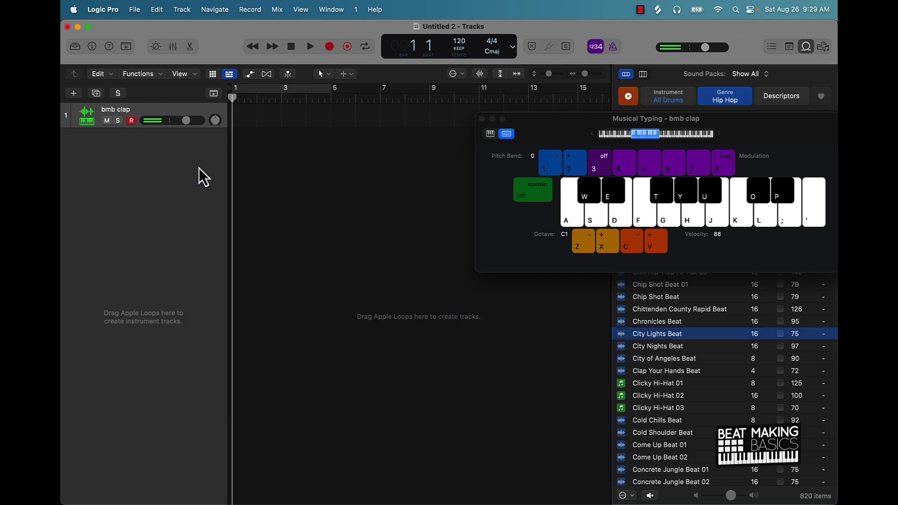
pyautogui.click(482, 119)
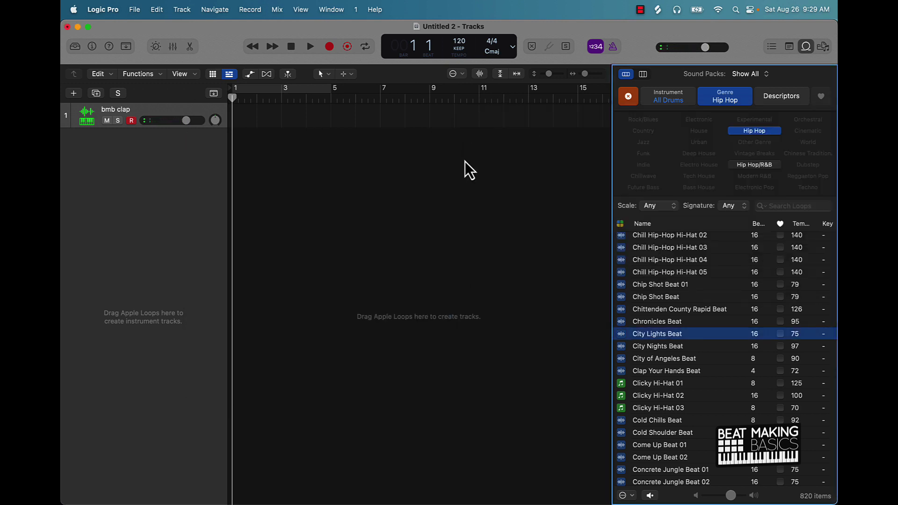
pyautogui.click(149, 114)
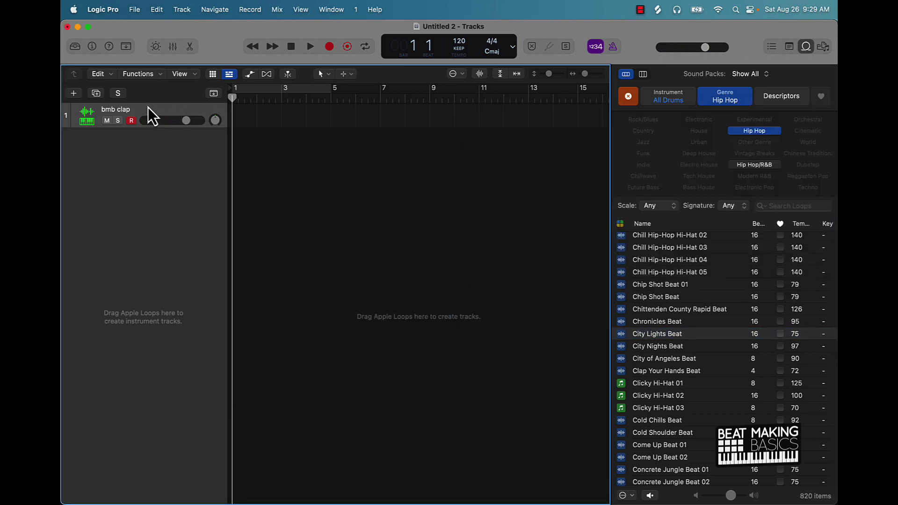
pyautogui.press('super+BackSpace')
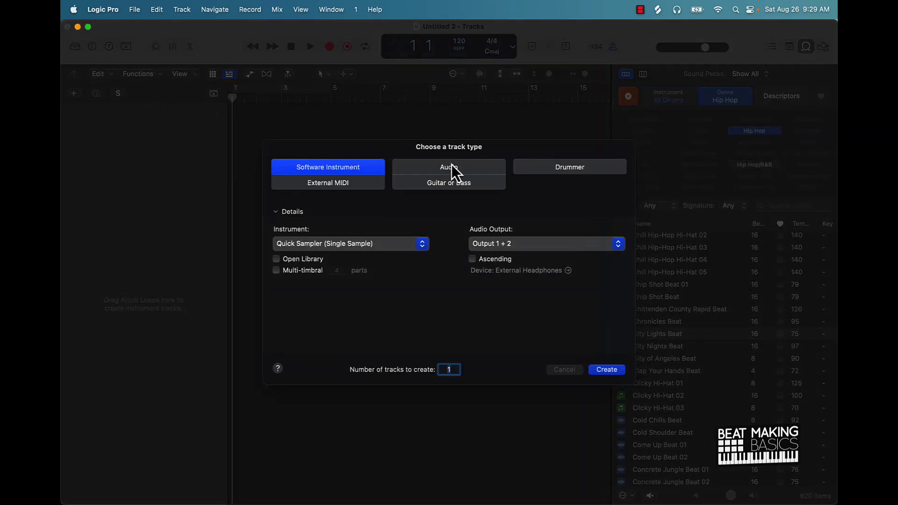
# Step: Create one stereo Sampler (Multi-Sample) software instrument track and move its plug-in window fully into view
pyautogui.click(339, 244)
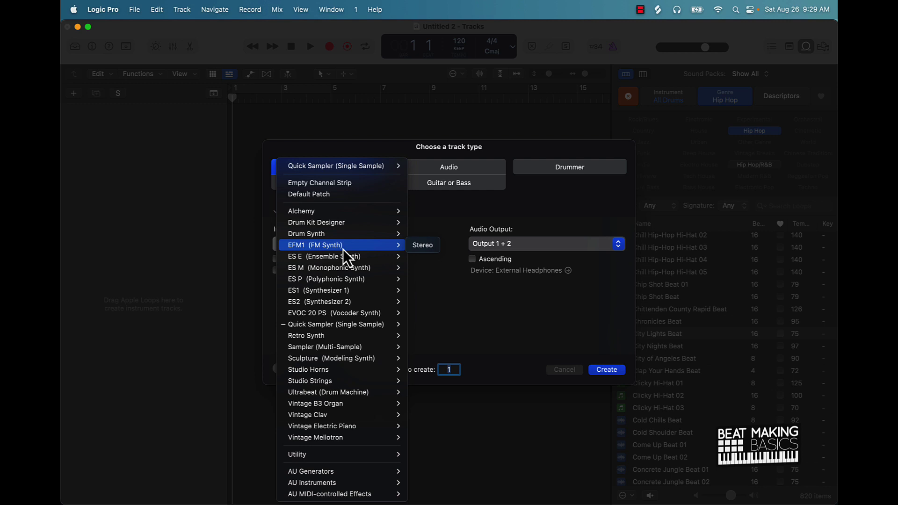
pyautogui.moveTo(328, 352)
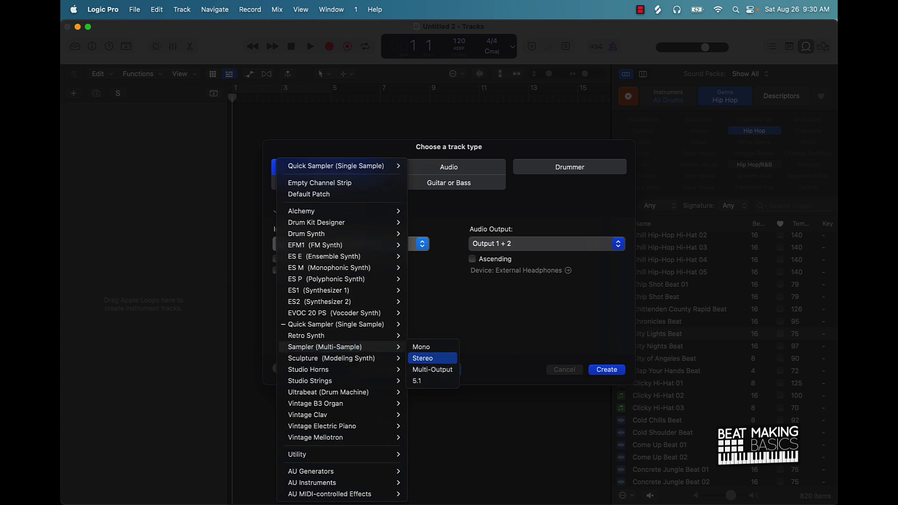
pyautogui.click(431, 359)
pyautogui.click(608, 369)
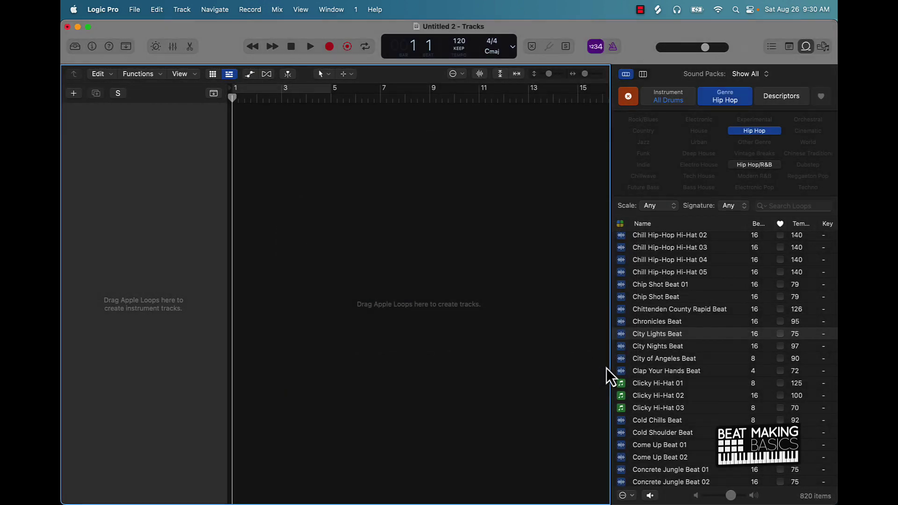
pyautogui.moveTo(603, 96); pyautogui.dragTo(415, 60)
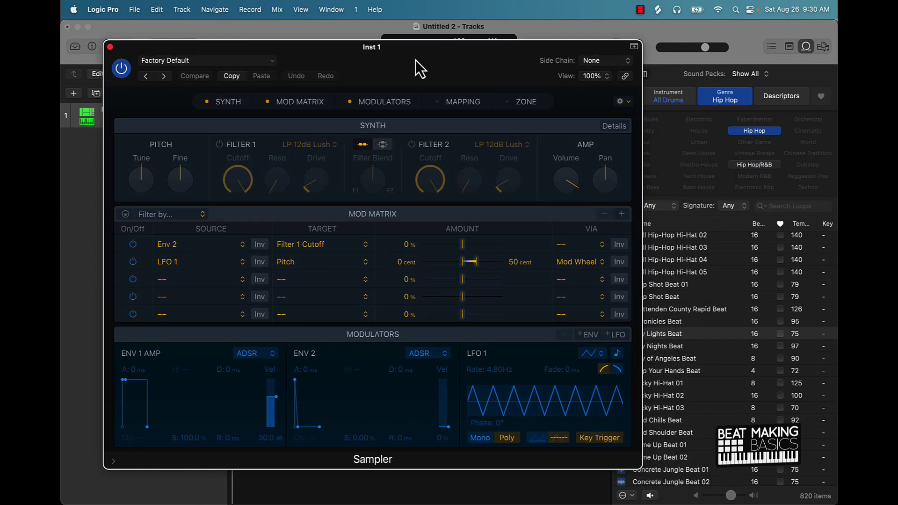
# Step: Show Sampler's Mapping section, map 808 A.wav from the Finder folder Rap Lords Drum Kit to keys C-2 to D-2, and audition it
pyautogui.click(463, 102)
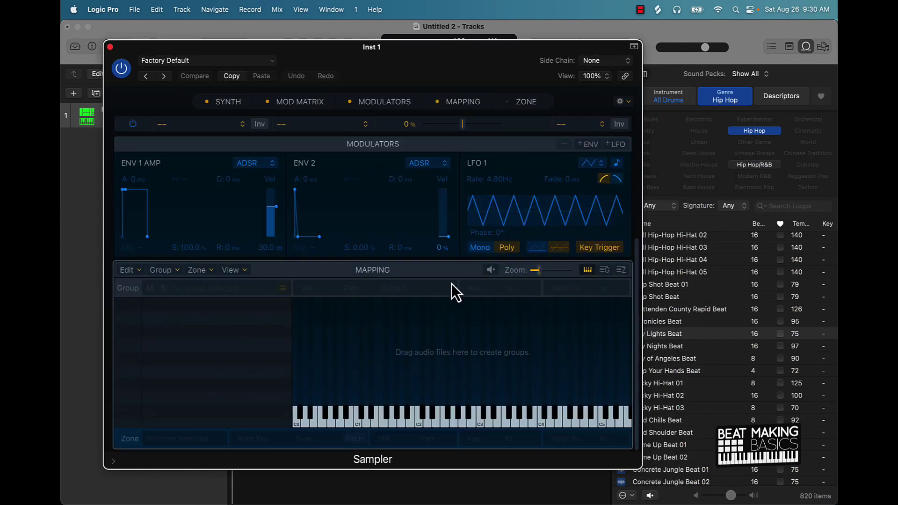
pyautogui.moveTo(192, 503)
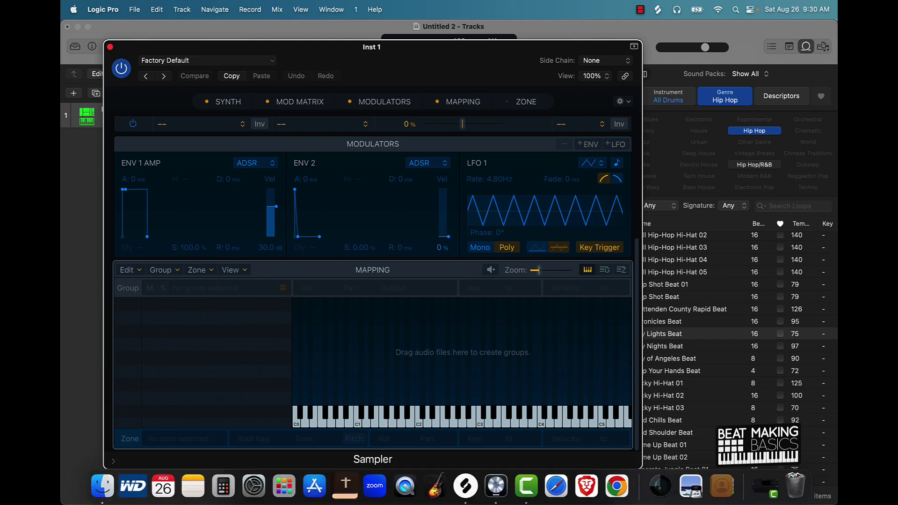
pyautogui.click(102, 486)
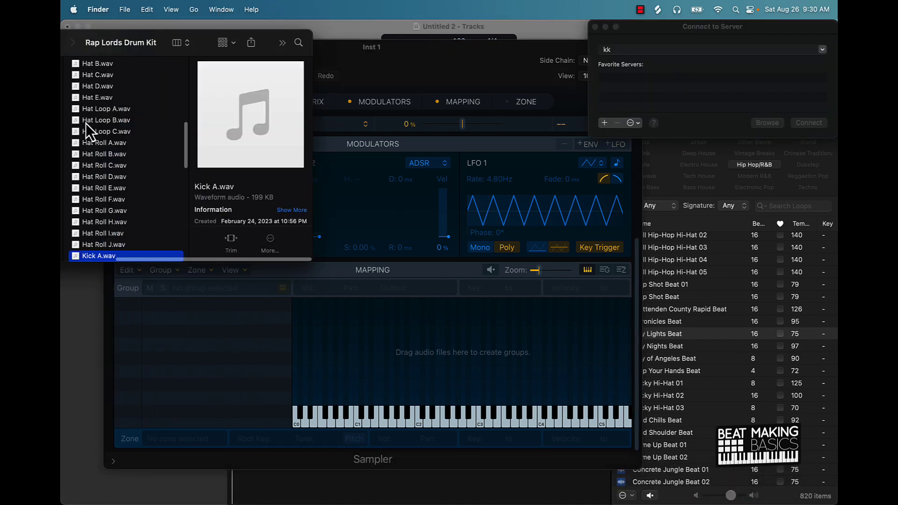
pyautogui.scroll(10, 86, 123)
pyautogui.scroll(-8, 86, 122)
pyautogui.scroll(15, 85, 123)
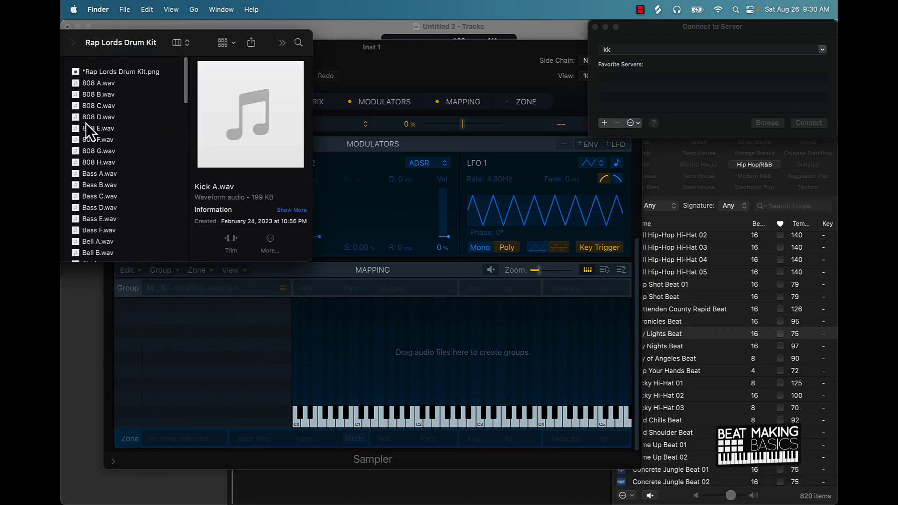
pyautogui.moveTo(90, 77); pyautogui.dragTo(298, 381)
pyautogui.click(294, 374)
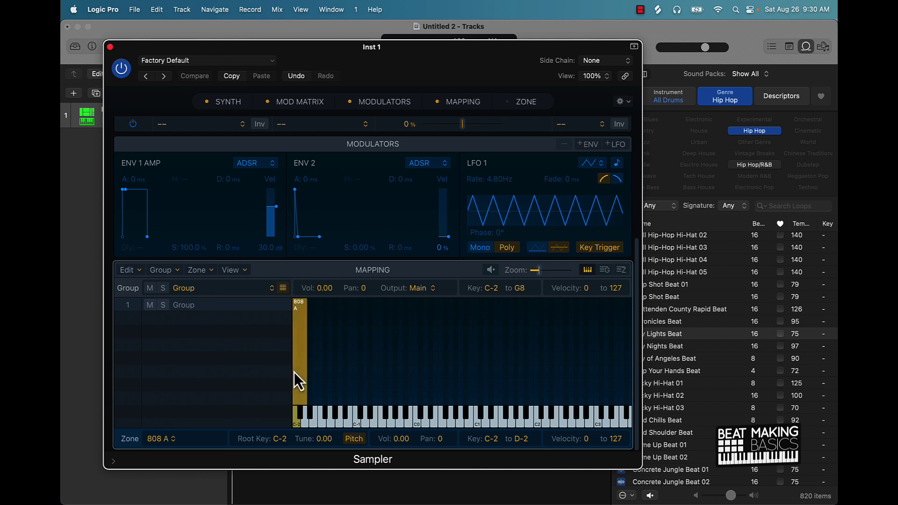
pyautogui.click(296, 422)
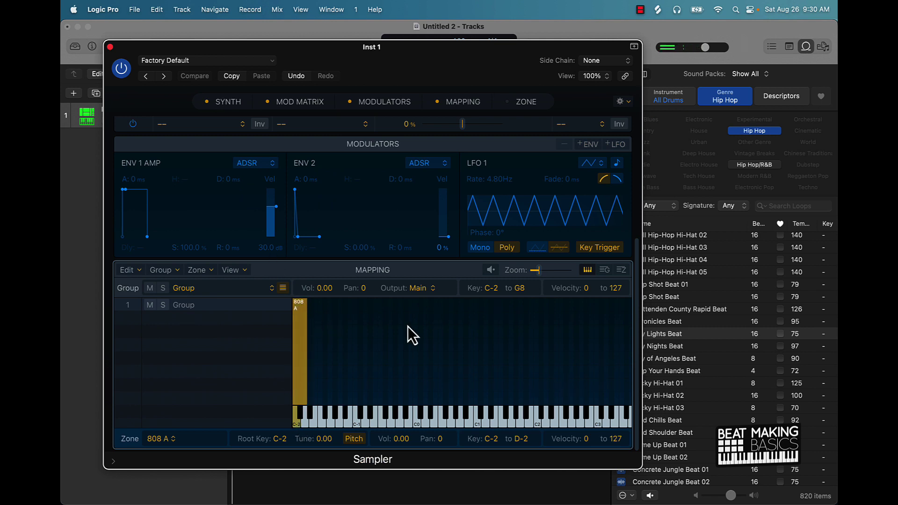
# Step: Load the saved Boom Kit 01 setting into Sampler and audition its sounds on several mapped keys from C1 to B2
pyautogui.click(195, 61)
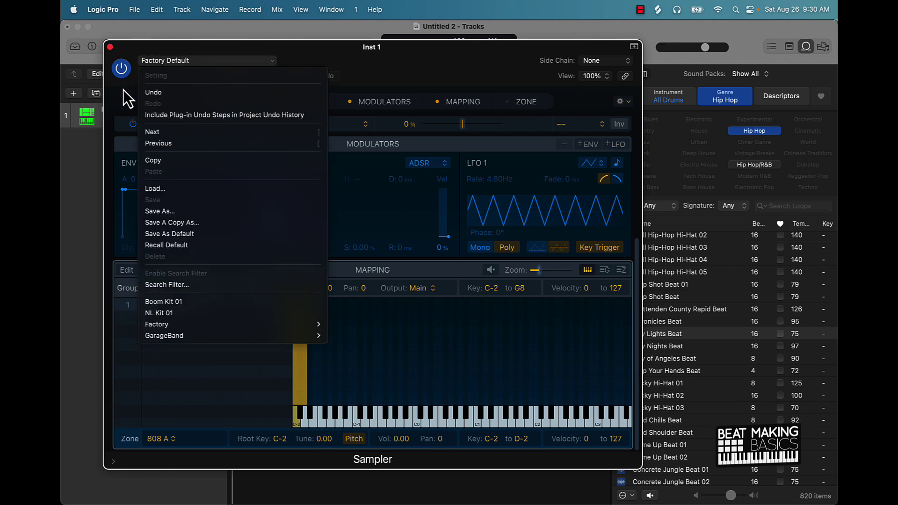
pyautogui.click(180, 304)
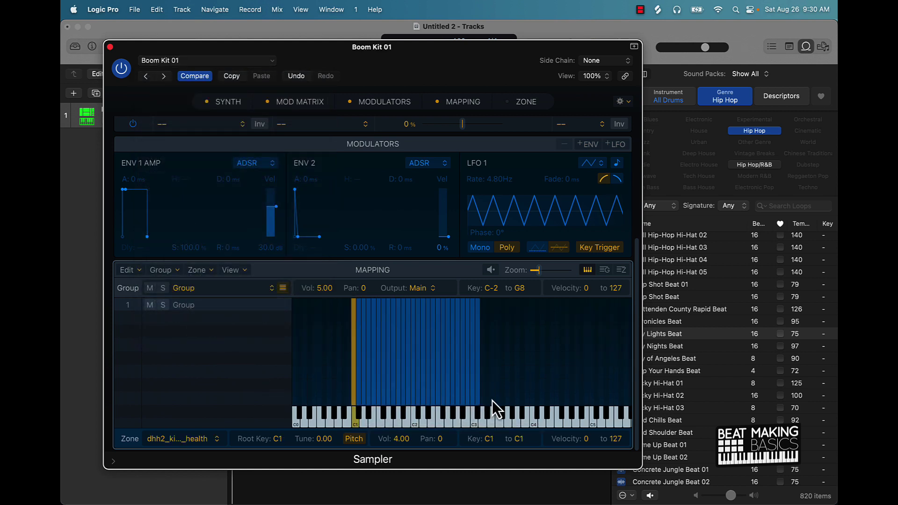
pyautogui.click(355, 423)
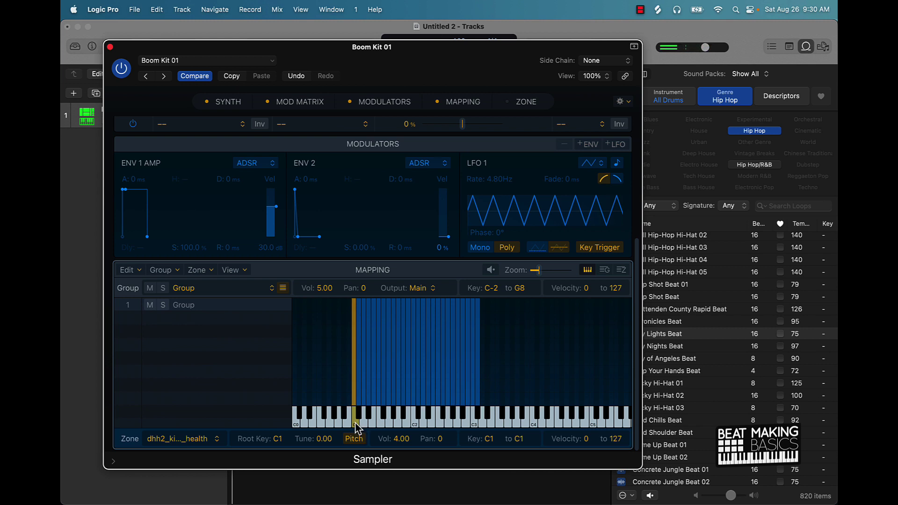
pyautogui.click(359, 414)
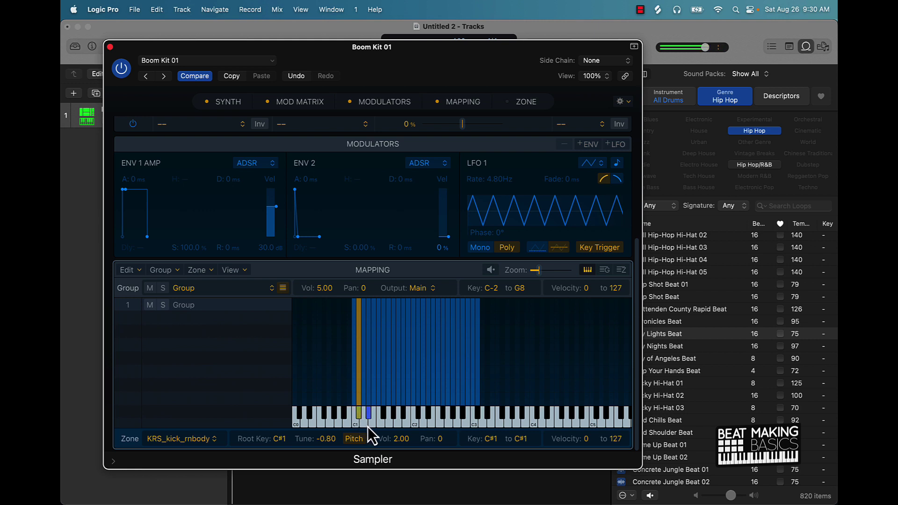
pyautogui.click(367, 426)
pyautogui.click(374, 423)
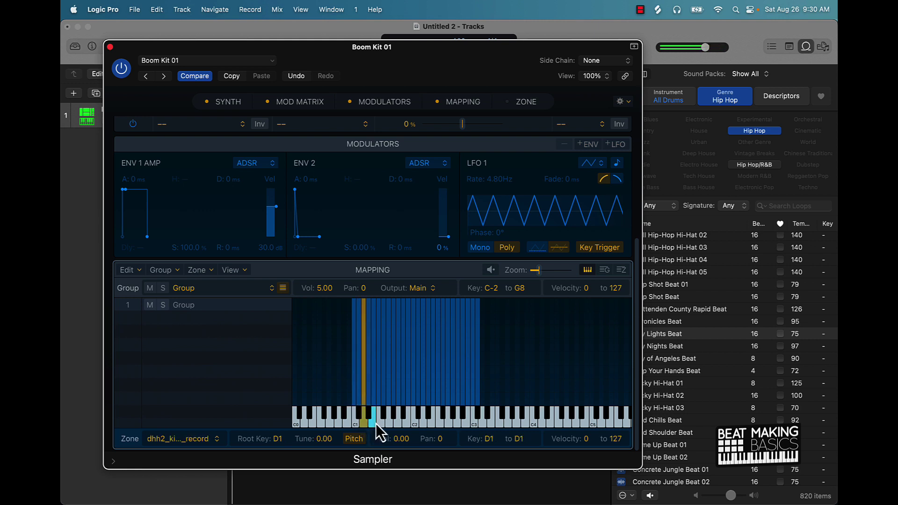
pyautogui.click(466, 424)
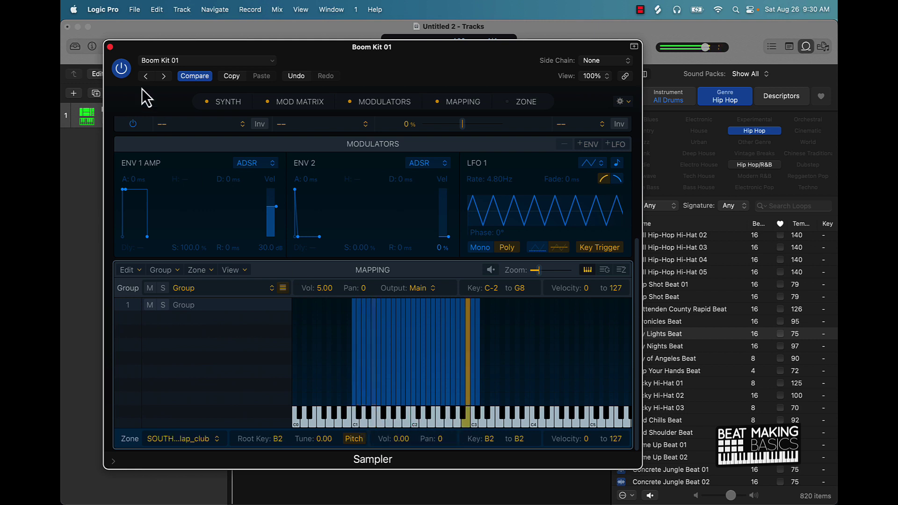
# Step: Close Sampler and delete the Boom Kit 01 track
pyautogui.click(110, 47)
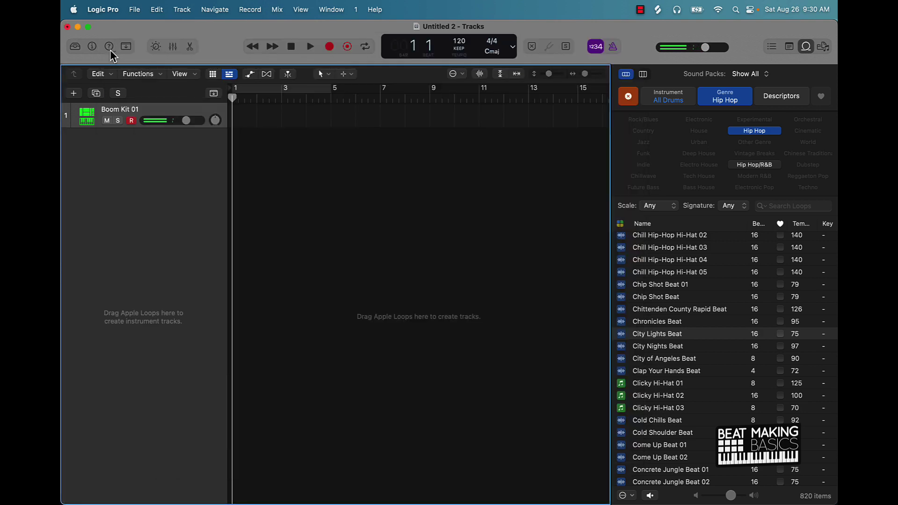
pyautogui.press('super+BackSpace')
pyautogui.doubleClick(89, 118)
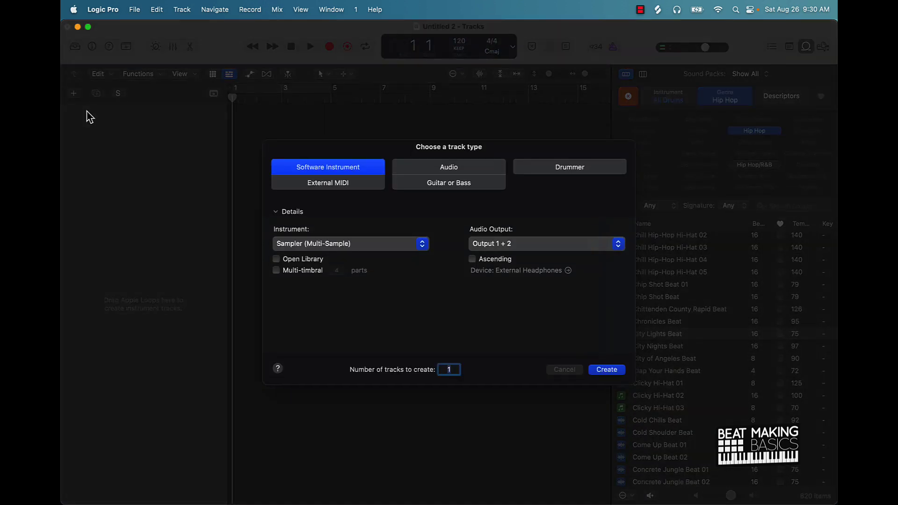
# Step: Create one stereo Ultrabeat (Drum Machine) software instrument track and move its plug-in window higher
pyautogui.click(360, 246)
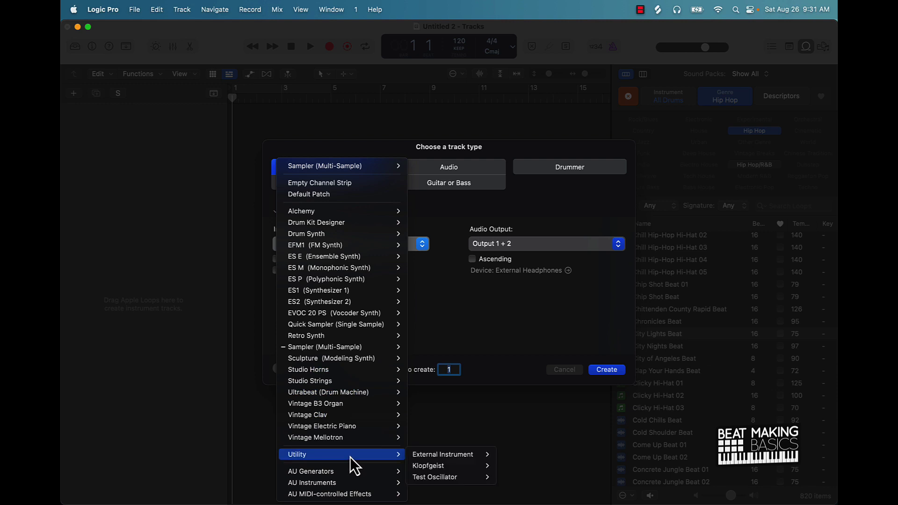
pyautogui.moveTo(346, 487)
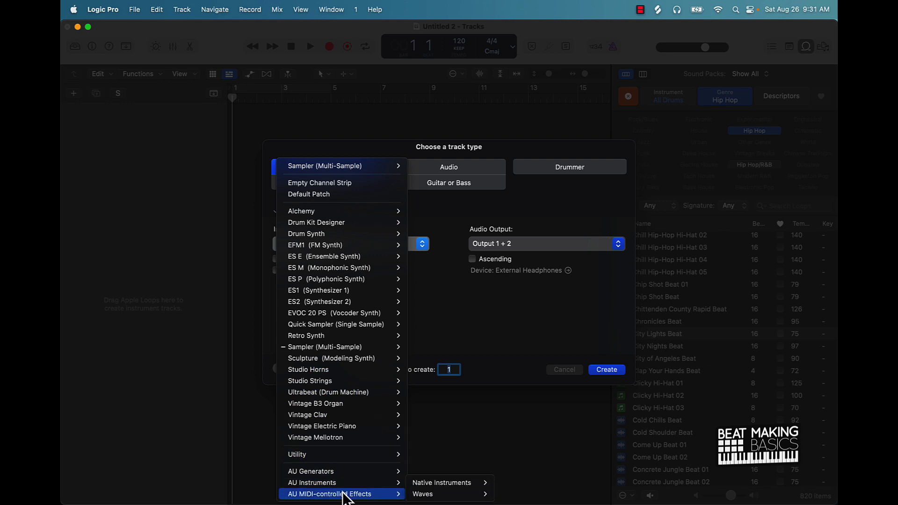
pyautogui.moveTo(335, 424)
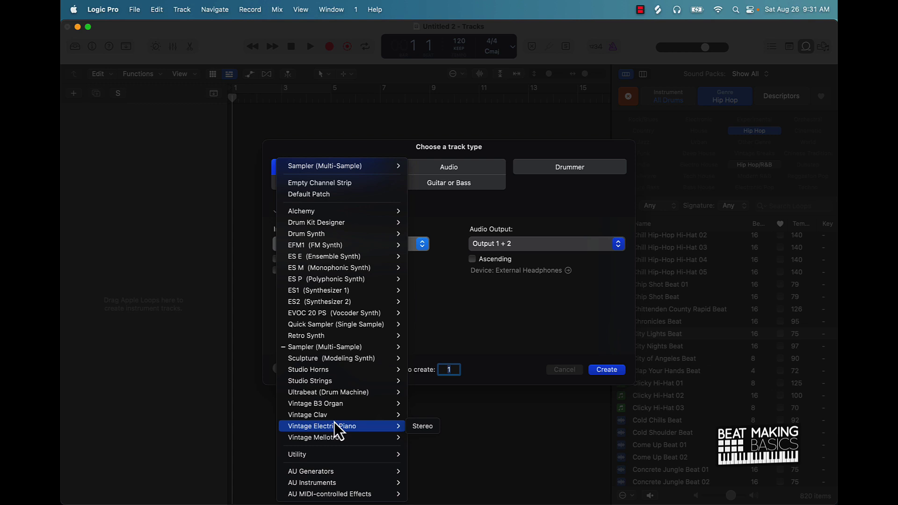
pyautogui.moveTo(338, 395)
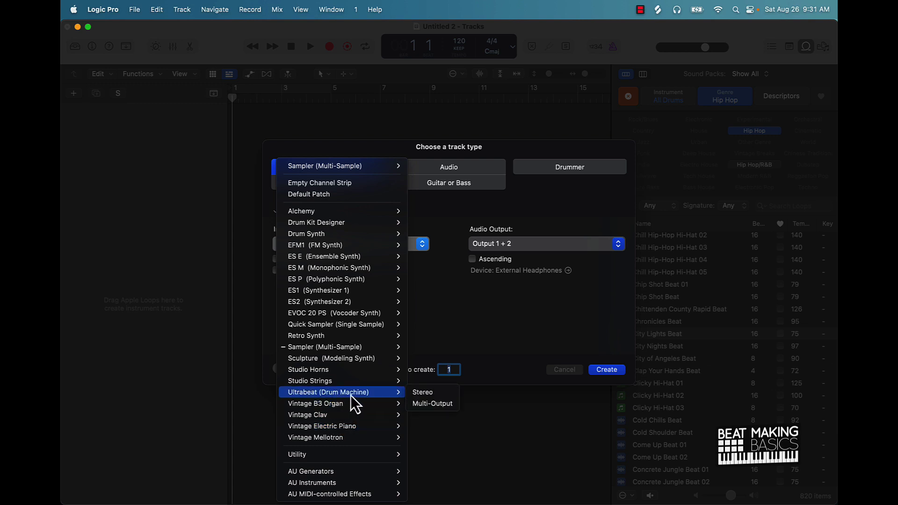
pyautogui.click(429, 393)
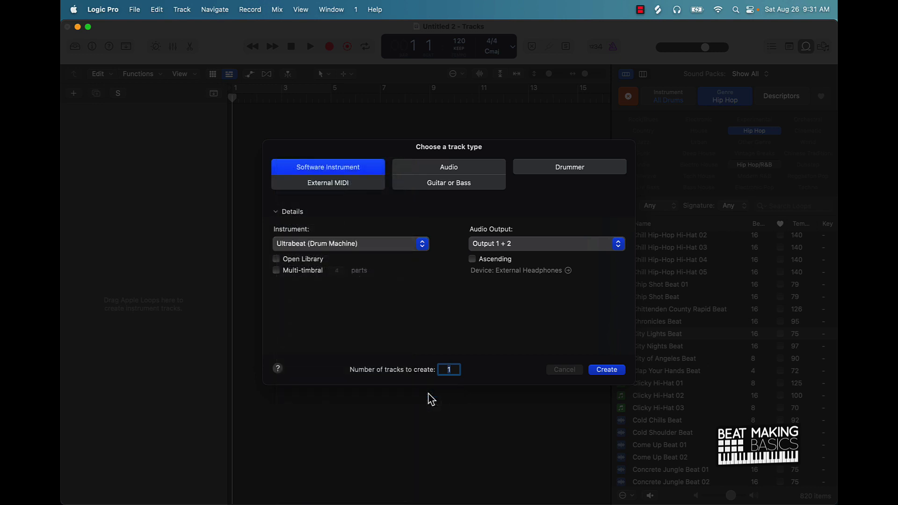
pyautogui.click(607, 370)
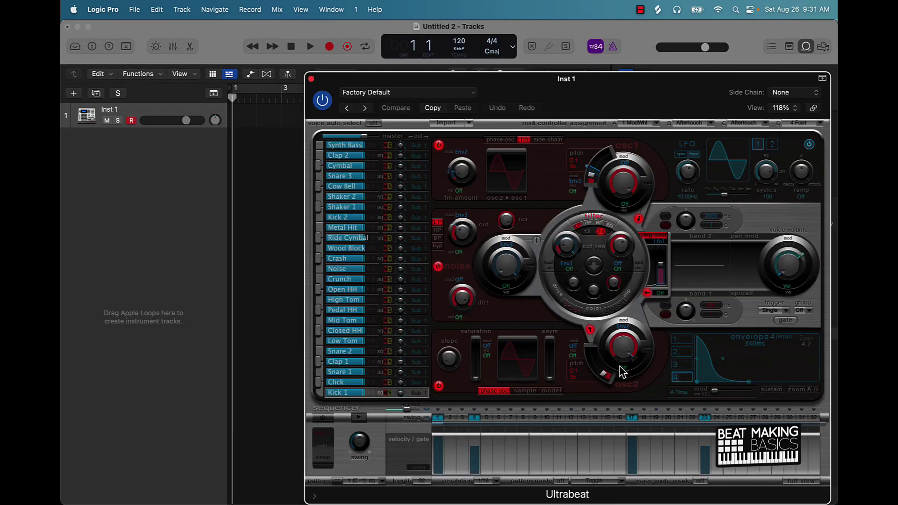
pyautogui.moveTo(616, 74); pyautogui.dragTo(626, 52)
pyautogui.press('o')
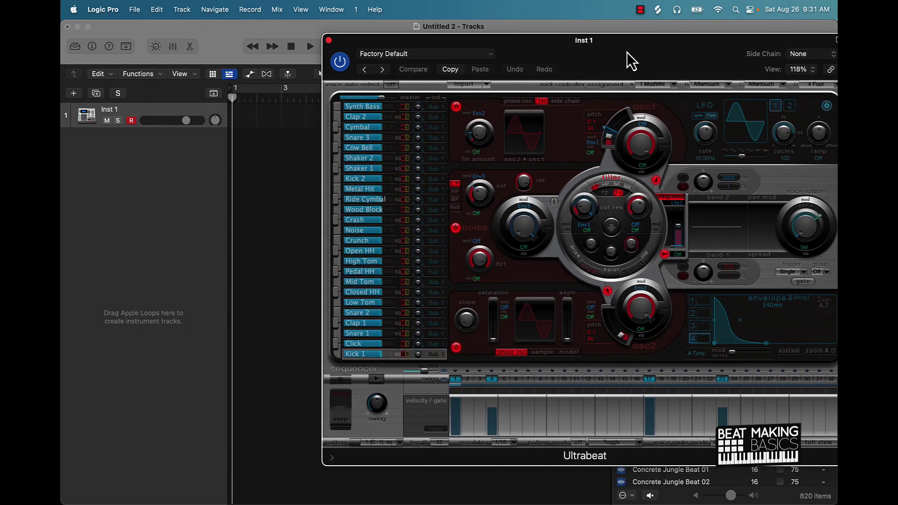
pyautogui.click(73, 93)
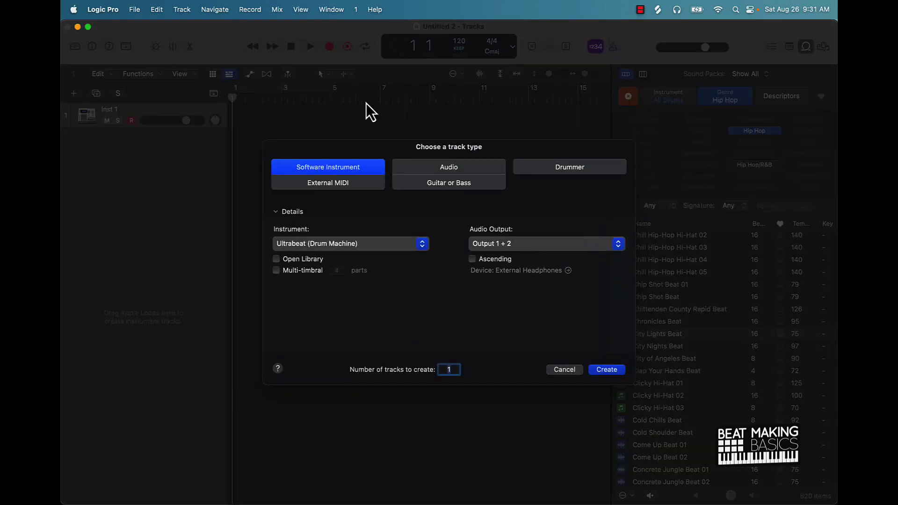
pyautogui.click(304, 244)
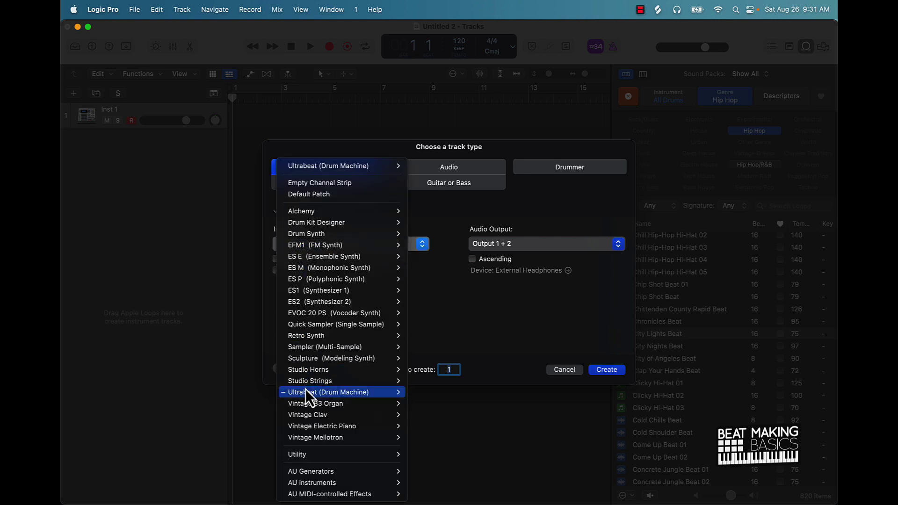
pyautogui.click(567, 375)
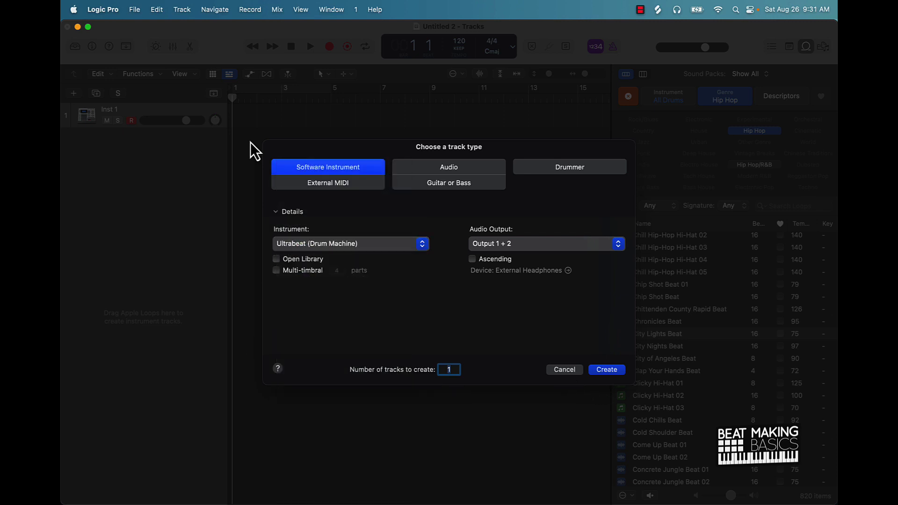
pyautogui.click(571, 373)
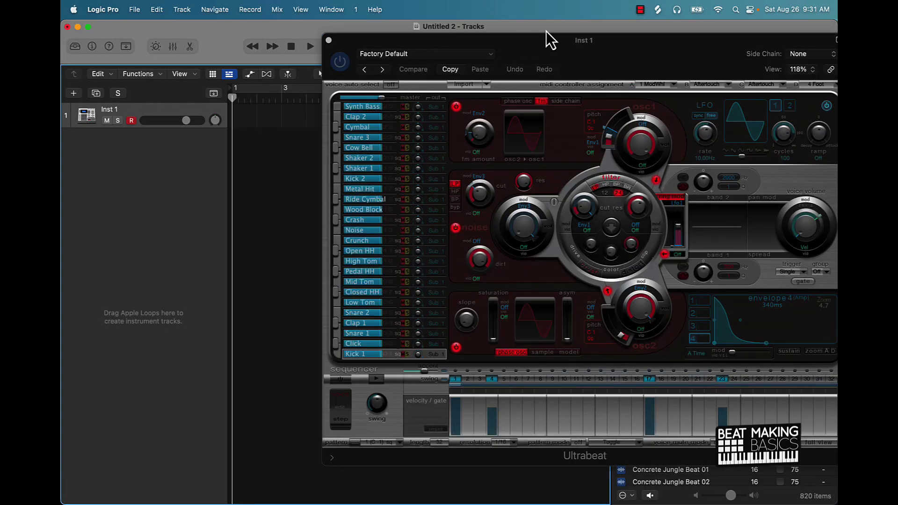
# Step: Move the Ultrabeat window fully into view and audition the Factory Default kit with Musical Typing
pyautogui.moveTo(621, 56); pyautogui.dragTo(462, 47)
pyautogui.press('super+k')
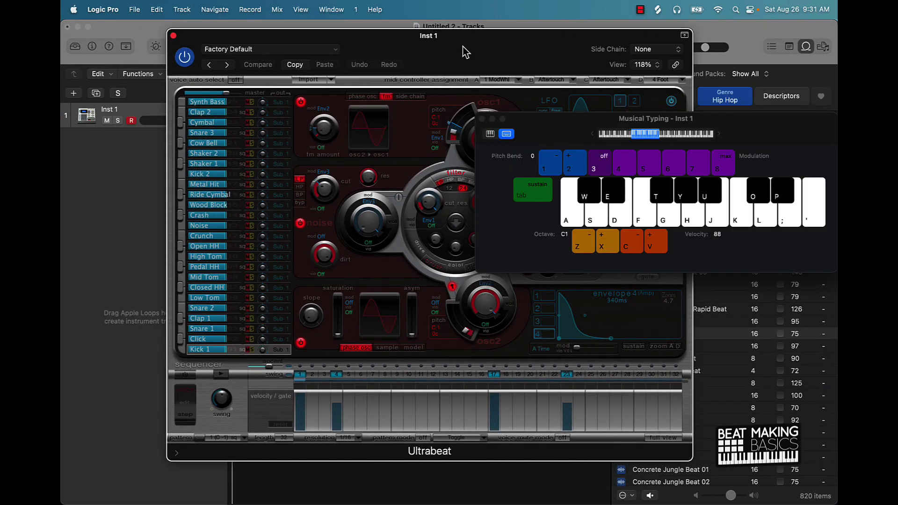
pyautogui.press('j')
pyautogui.press('h')
pyautogui.press('a')
pyautogui.press('a')
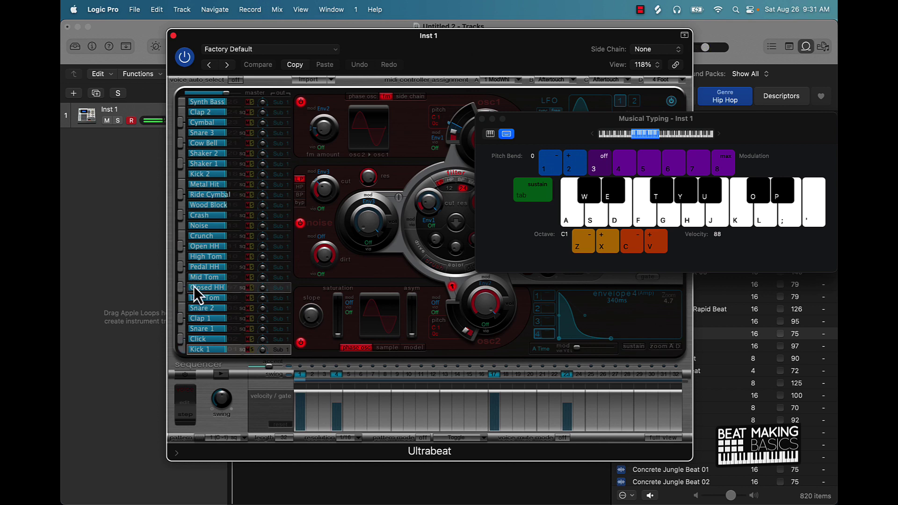
# Step: Load the Boutique 808 drum kit into Ultrabeat, then step through Boutique 909 to Boutique SP12, auditioning the kits
pyautogui.click(247, 51)
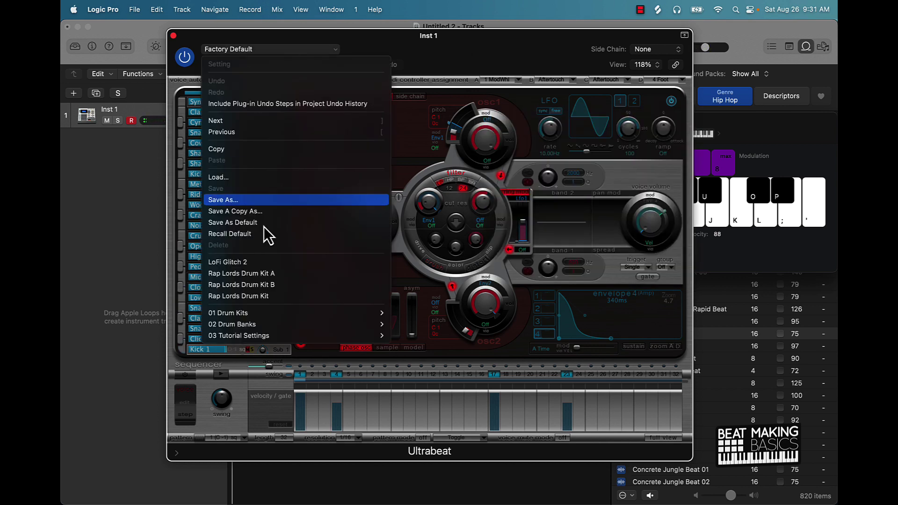
pyautogui.moveTo(274, 317)
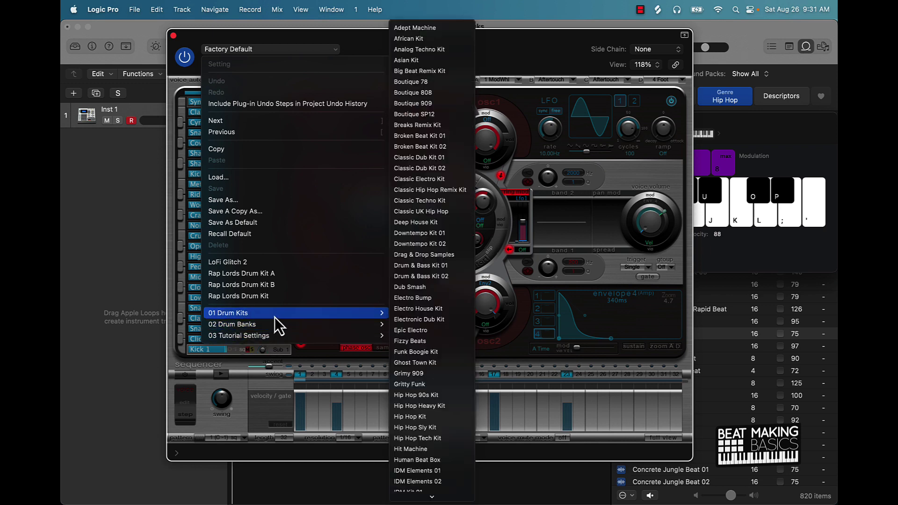
pyautogui.click(416, 93)
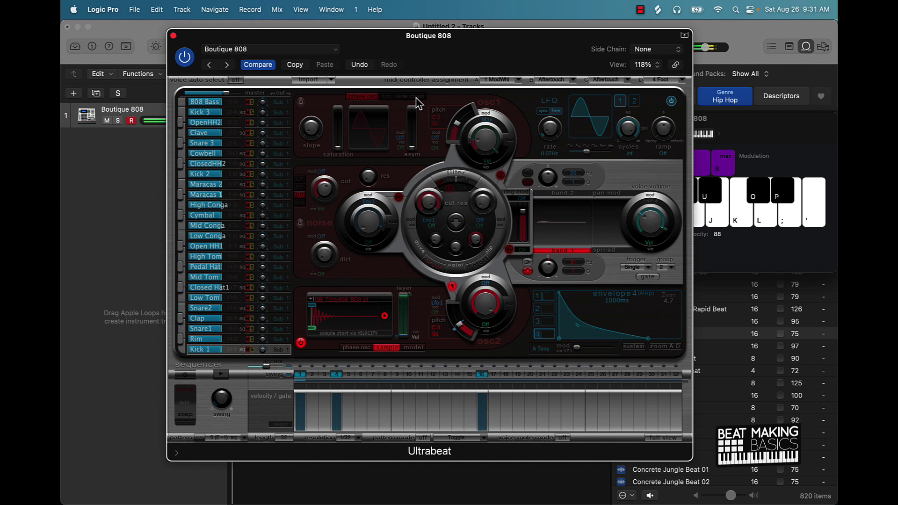
pyautogui.press('j')
pyautogui.click(227, 65)
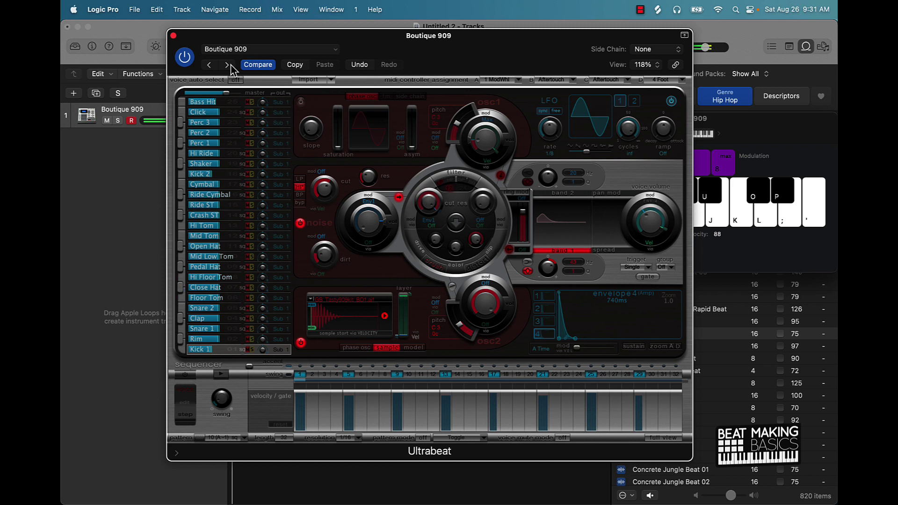
pyautogui.press('k')
pyautogui.click(228, 66)
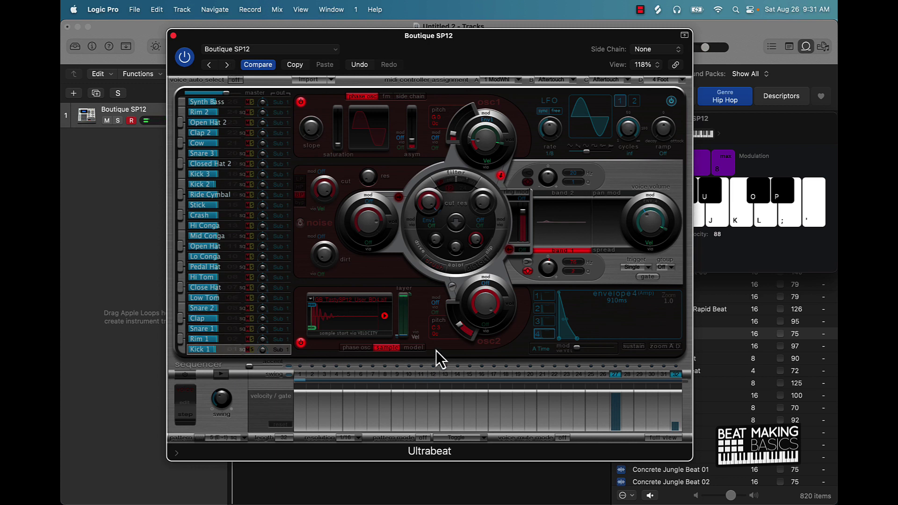
# Step: For the Rim 1 voice, switch on oscillator 1, adjust its slope, and switch the oscillator off again
pyautogui.click(226, 338)
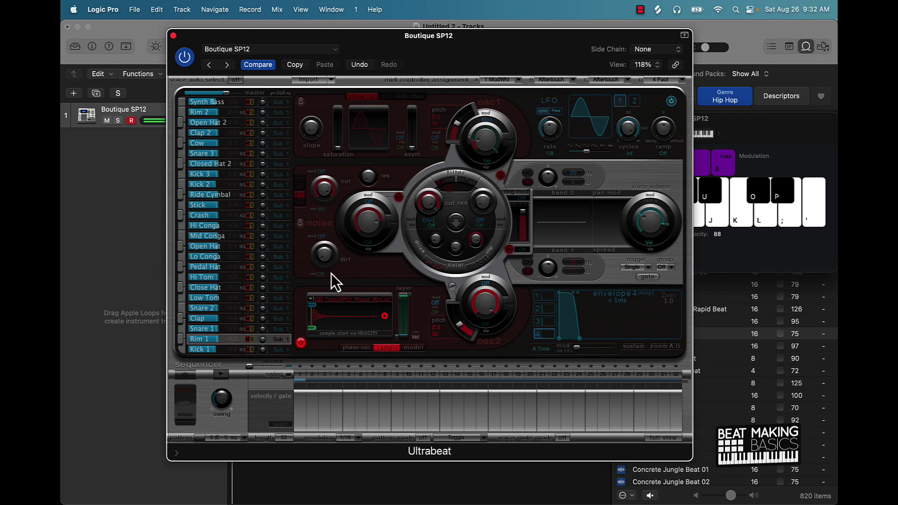
pyautogui.click(300, 102)
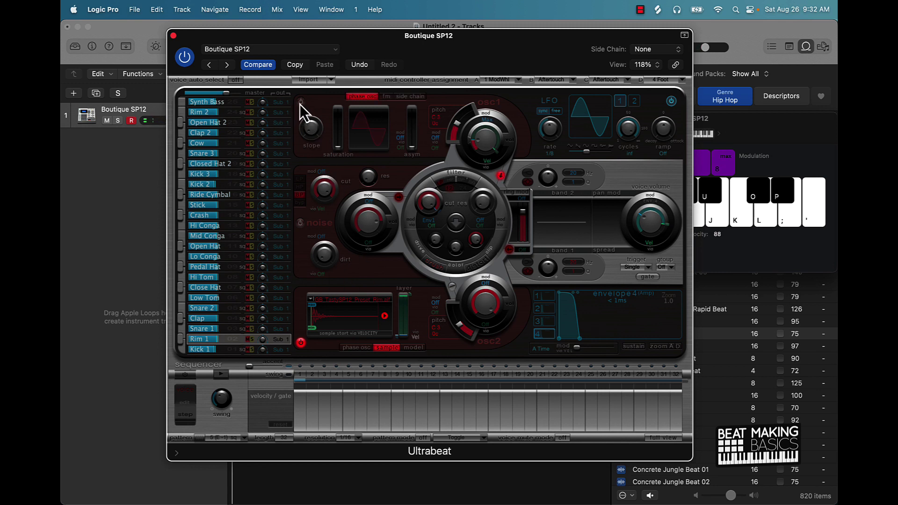
pyautogui.moveTo(311, 127); pyautogui.dragTo(312, 122)
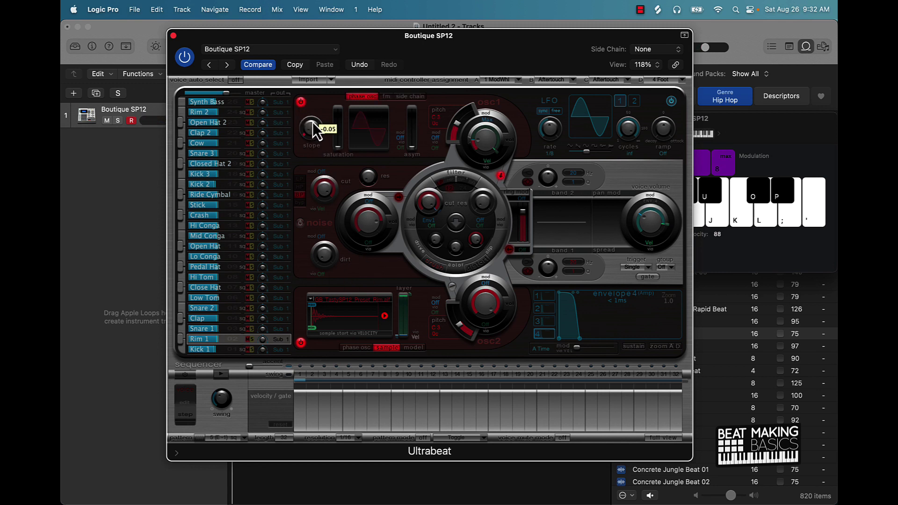
pyautogui.click(302, 101)
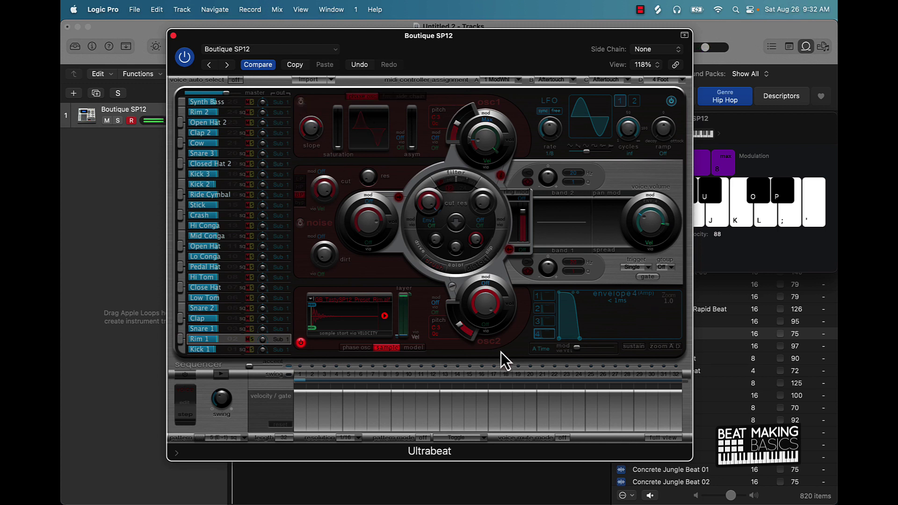
# Step: Select the Kick 1 voice and load the saved LoFi Glitch 2 setting into Ultrabeat
pyautogui.click(243, 50)
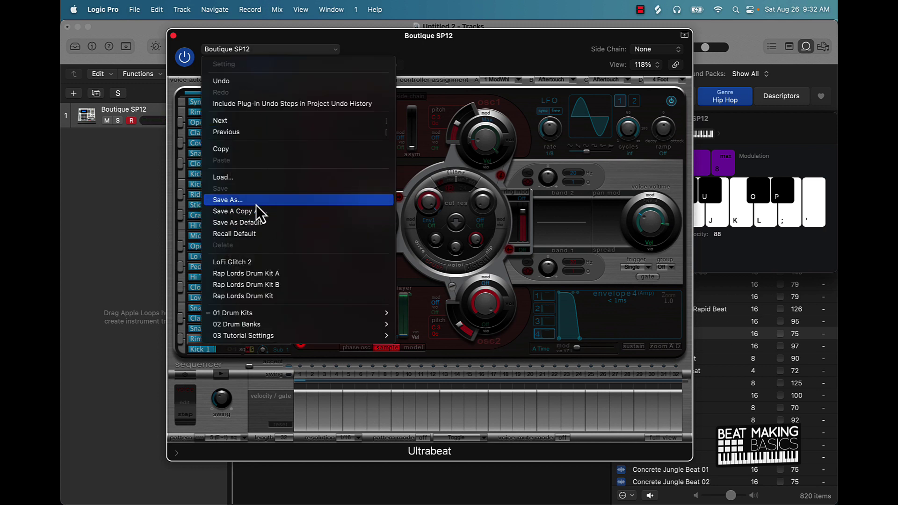
pyautogui.click(465, 58)
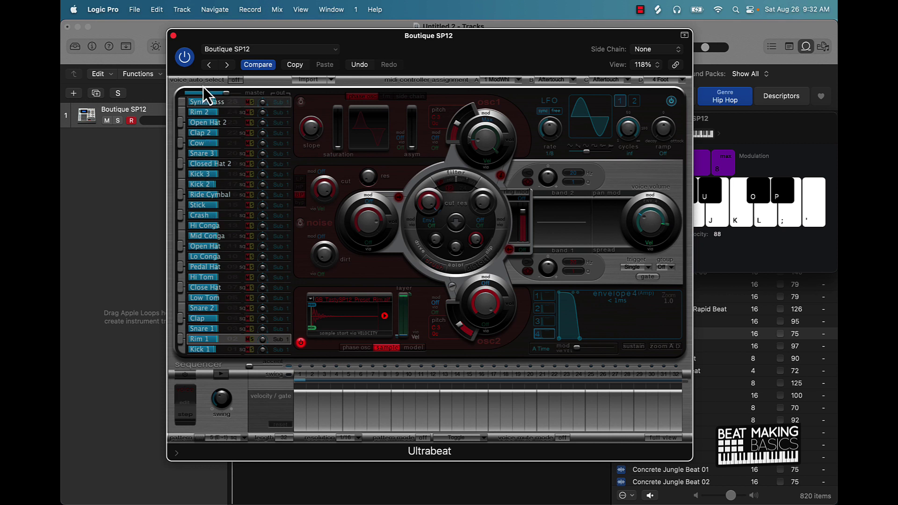
pyautogui.click(212, 349)
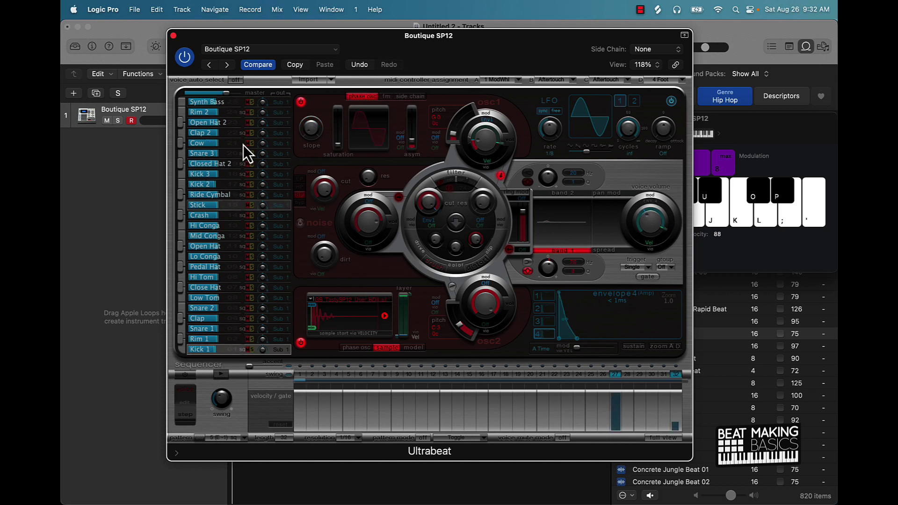
pyautogui.click(245, 49)
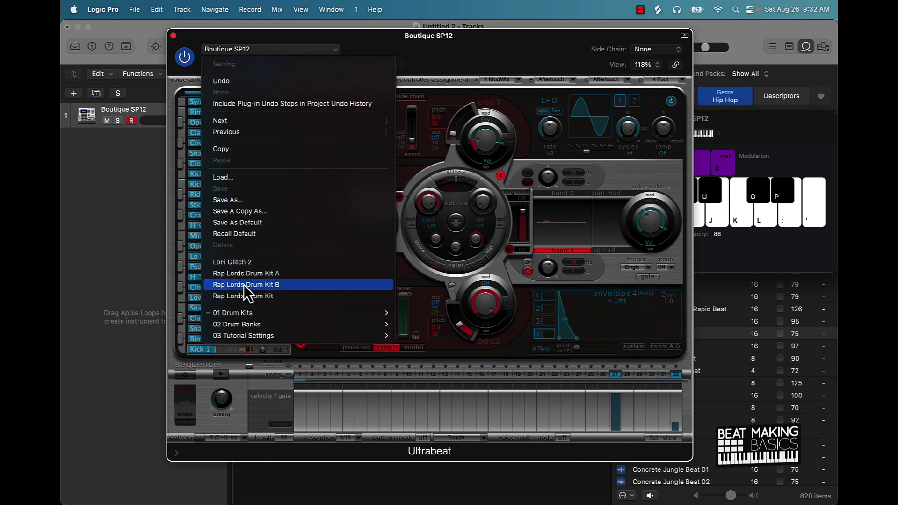
pyautogui.click(239, 265)
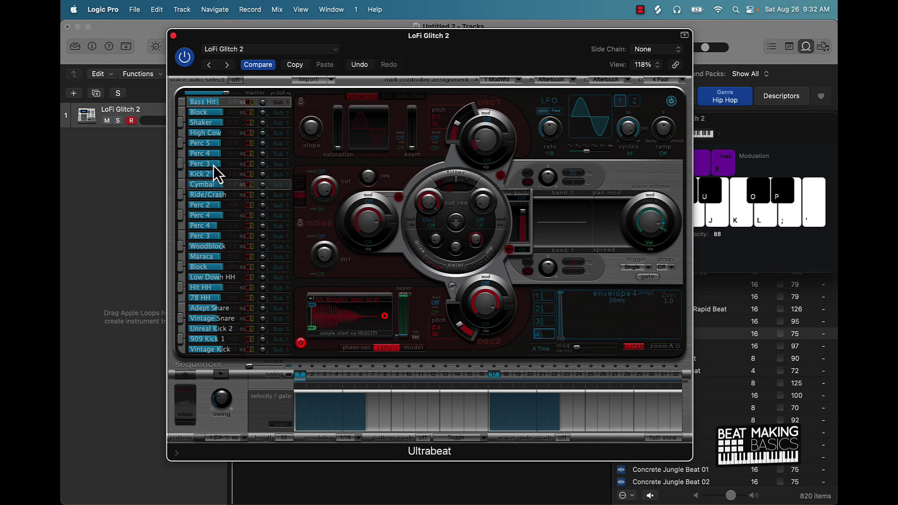
pyautogui.press('space')
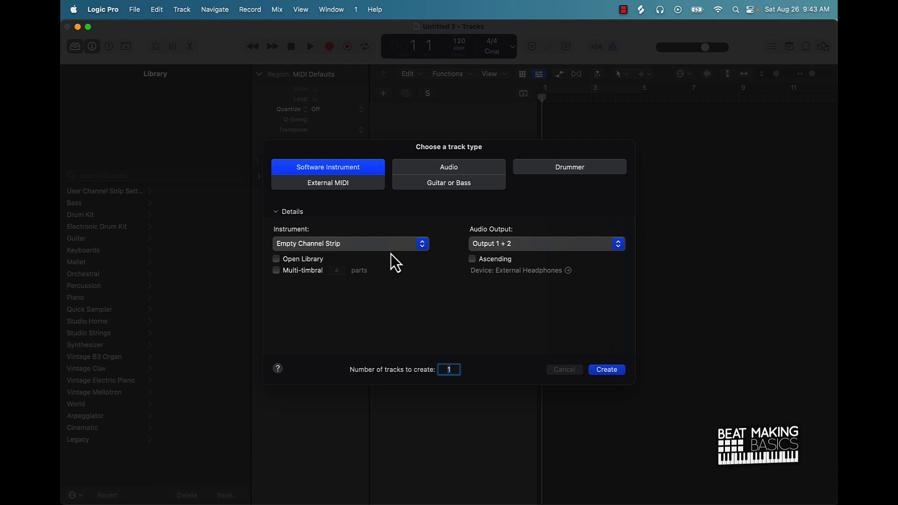
# Step: Create one software instrument track with an Empty Channel Strip and keep the Inspector shown
pyautogui.click(615, 372)
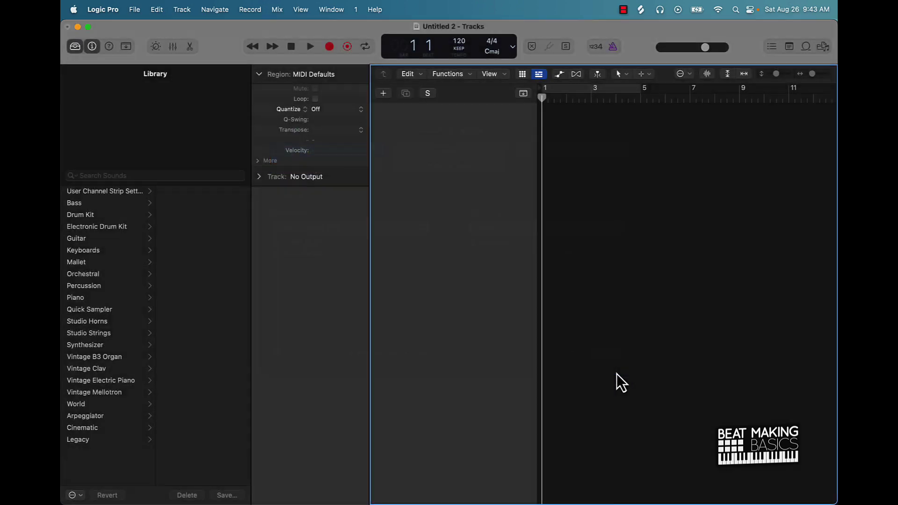
pyautogui.click(92, 46)
pyautogui.click(92, 46)
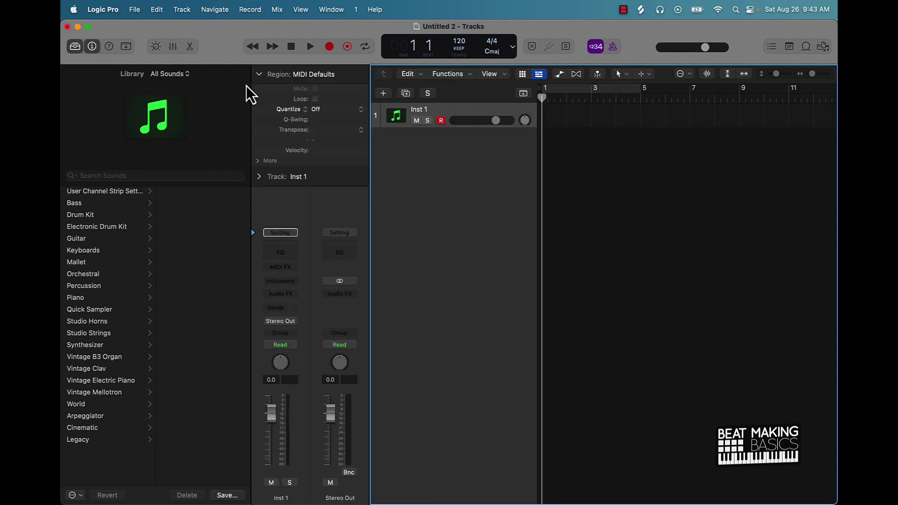
# Step: Insert Drum Machine Designer as the instrument on the Inst 1 channel strip
pyautogui.click(280, 281)
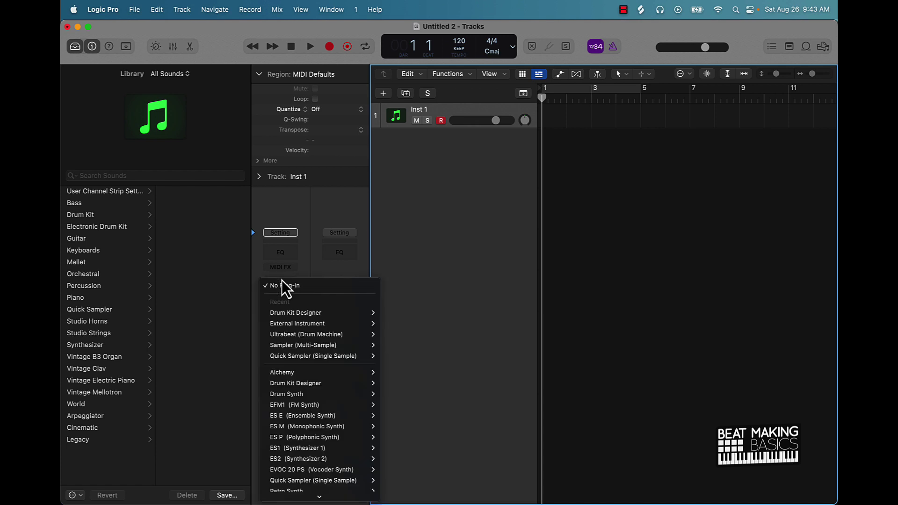
pyautogui.scroll(-5, 301, 339)
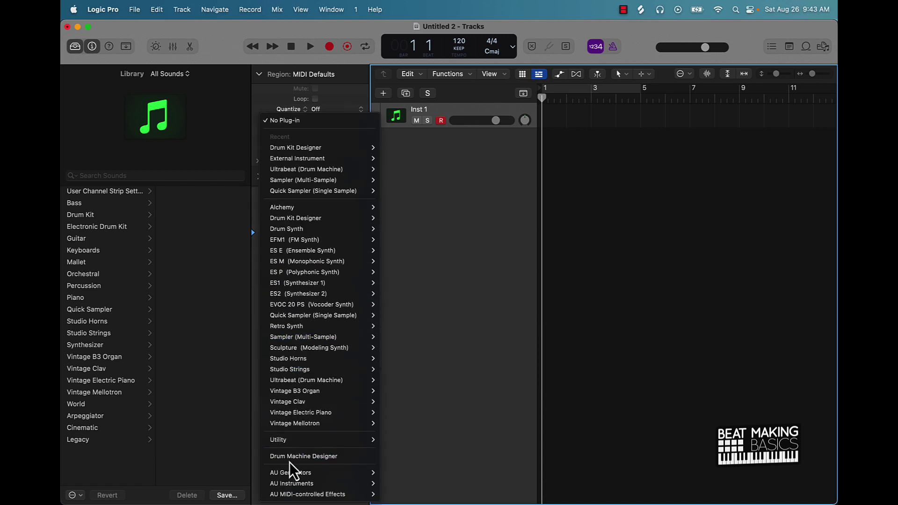
pyautogui.click(327, 458)
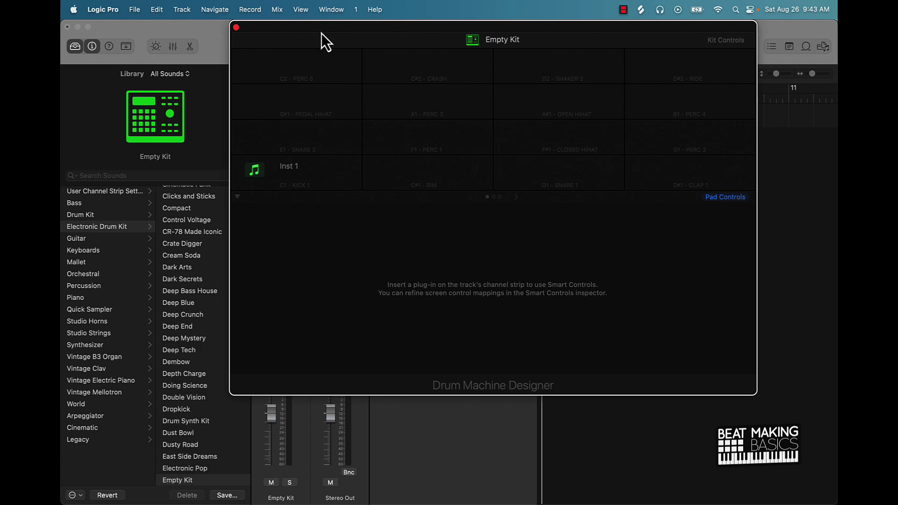
# Step: Load the Crate Digger electronic drum kit into Drum Machine Designer and reposition the plug-in window
pyautogui.moveTo(324, 30); pyautogui.dragTo(424, 58)
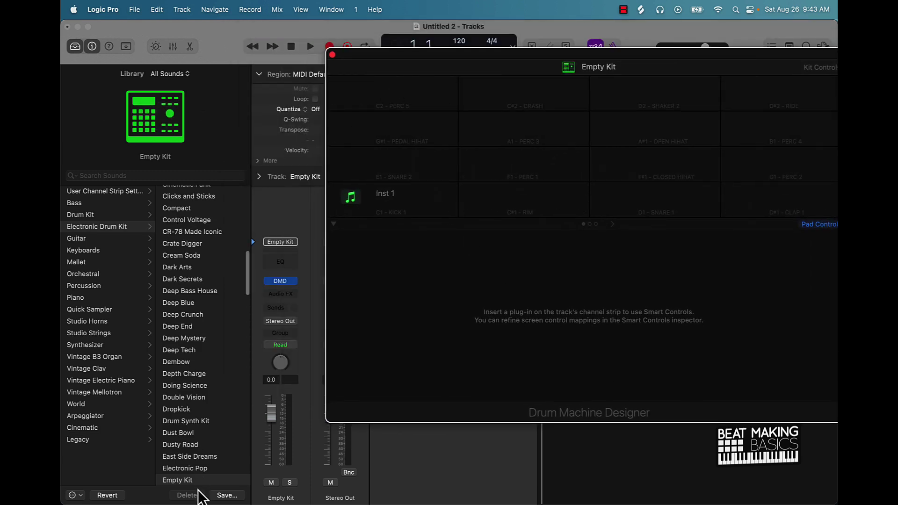
pyautogui.scroll(-10, 189, 428)
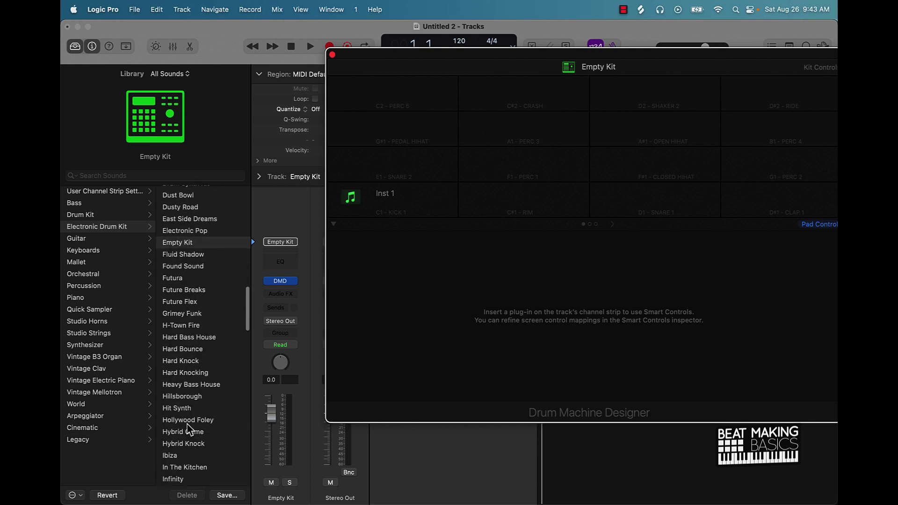
pyautogui.scroll(10, 189, 427)
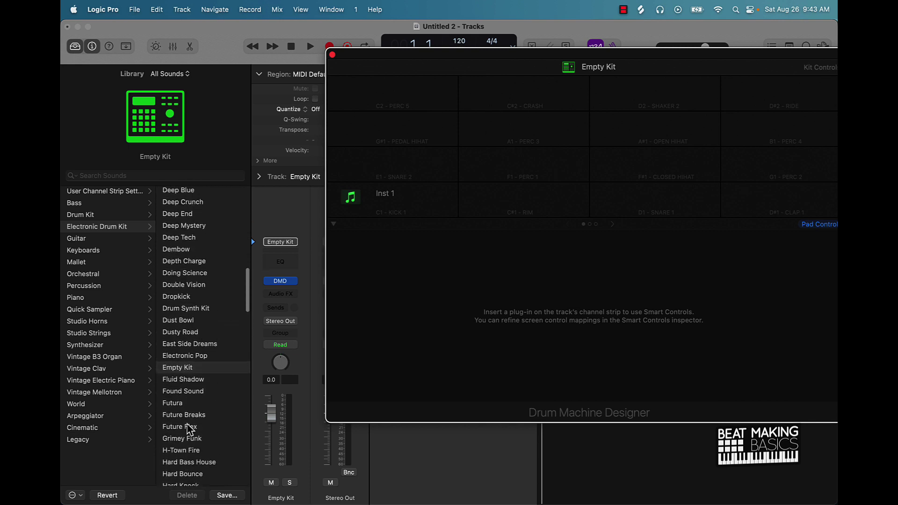
pyautogui.scroll(10, 195, 397)
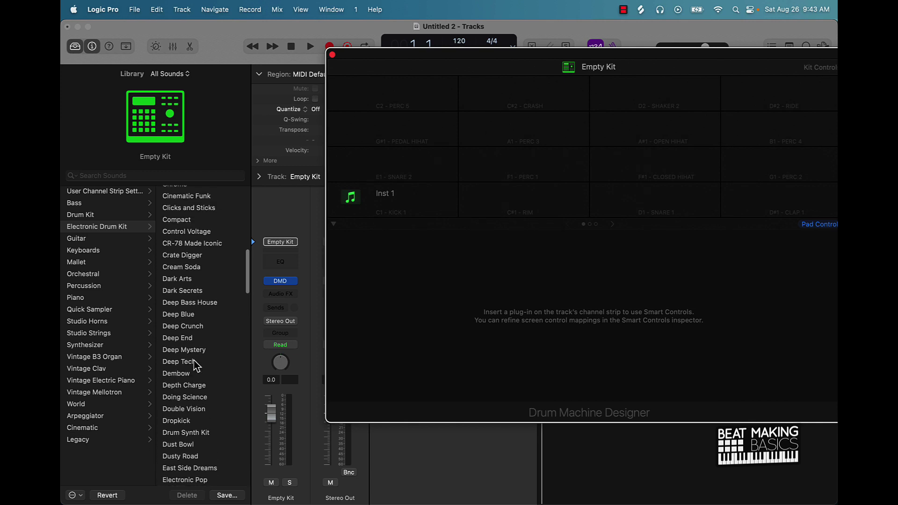
pyautogui.click(191, 281)
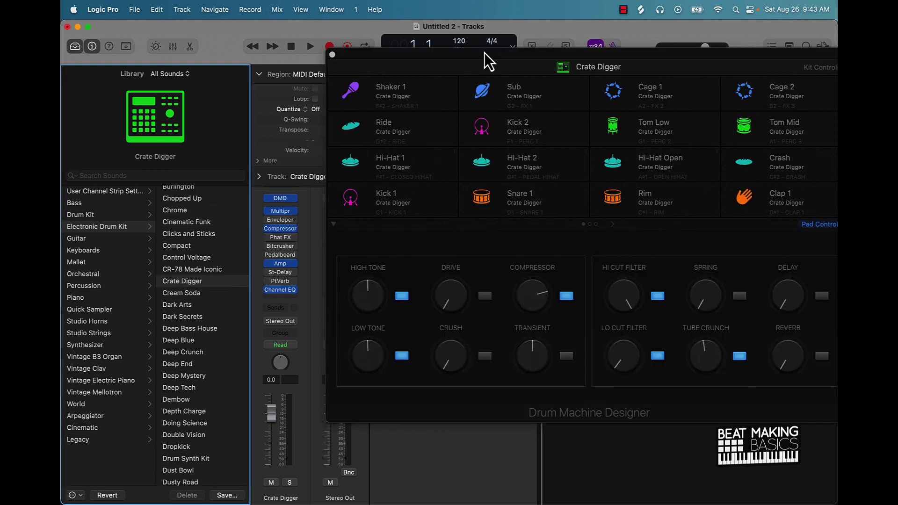
pyautogui.moveTo(485, 53); pyautogui.dragTo(321, 42)
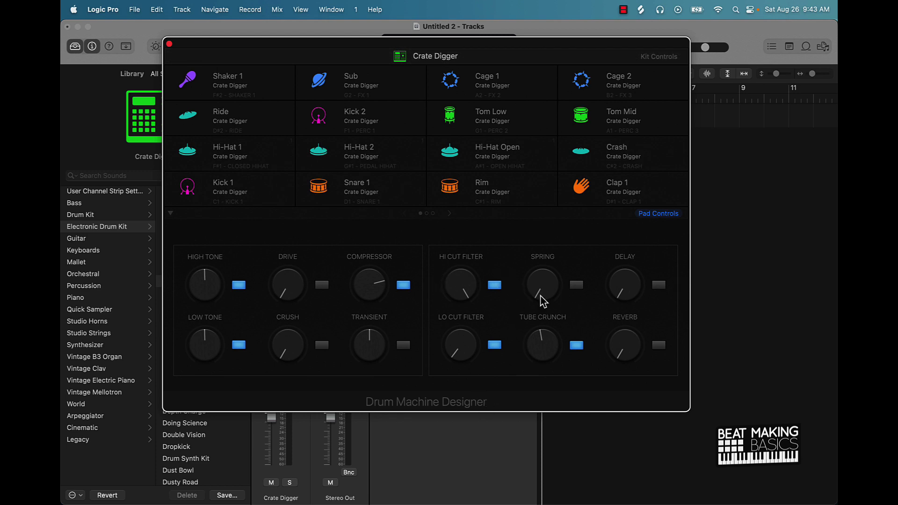
# Step: Show Musical Typing, audition the Crate Digger kick, and move the keyboard clear of the pads
pyautogui.press('super+k')
pyautogui.press('a')
pyautogui.press('a')
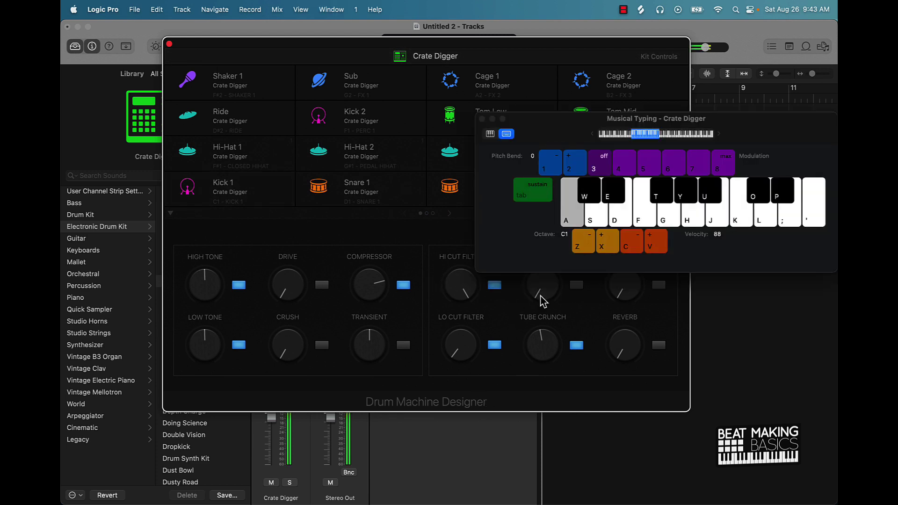
pyautogui.press('a')
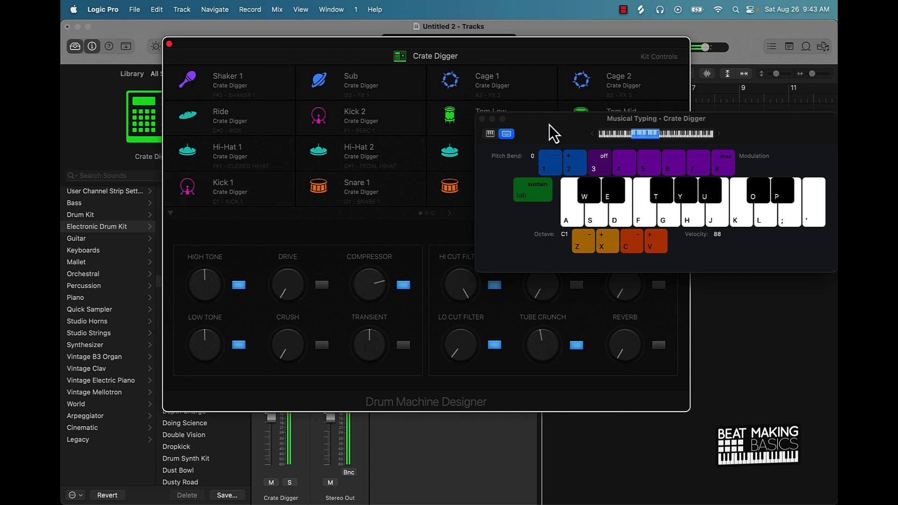
pyautogui.moveTo(549, 123); pyautogui.dragTo(685, 82)
# Step: Raise the kit's Compressor to 100% and audition the kick
pyautogui.click(366, 287)
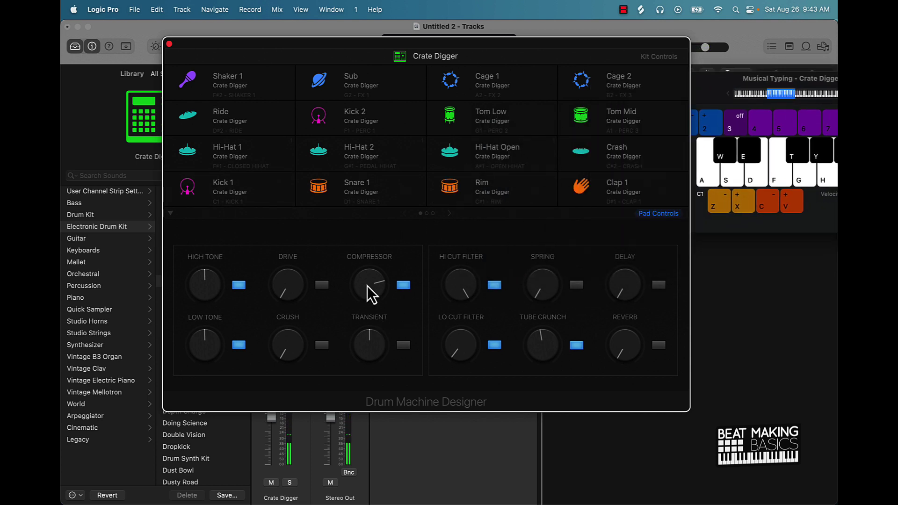
pyautogui.moveTo(358, 264); pyautogui.dragTo(348, 237)
pyautogui.press('a')
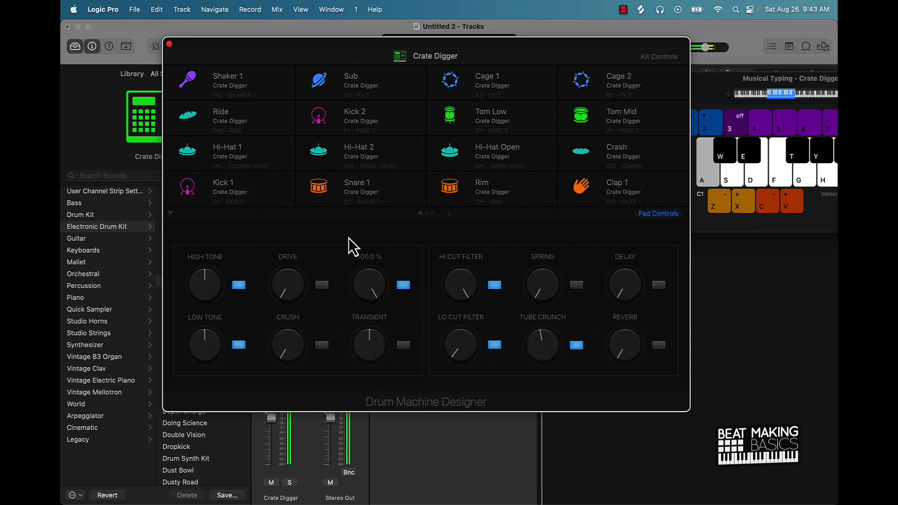
# Step: Try Drive at about 35% on the kick, lower the amount while auditioning, and switch Drive off
pyautogui.moveTo(293, 286); pyautogui.dragTo(284, 248)
pyautogui.press('a')
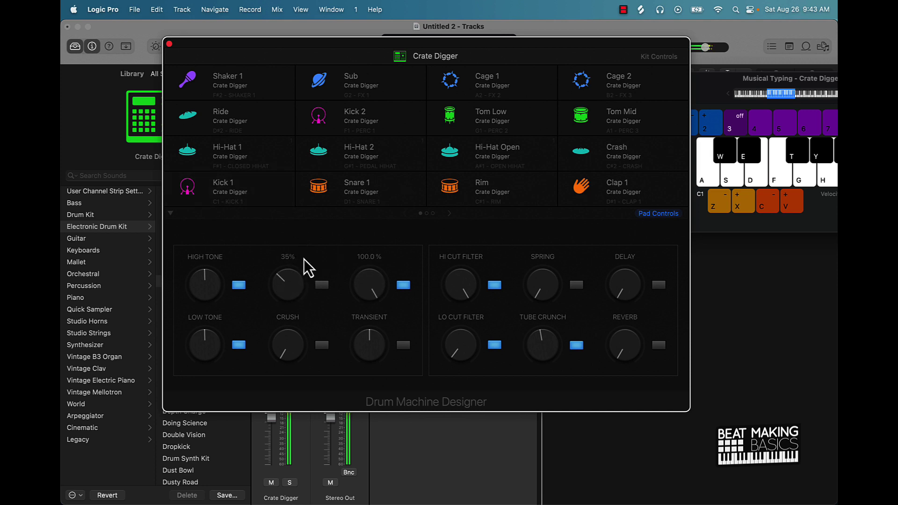
pyautogui.click(321, 285)
pyautogui.press('a')
pyautogui.press('a')
pyautogui.moveTo(283, 285); pyautogui.dragTo(288, 323)
pyautogui.press('a')
pyautogui.press('a')
pyautogui.click(322, 285)
# Step: Audition the snare sounds, raise the kit's Drive amount slightly, and switch Drive on
pyautogui.press('d')
pyautogui.press('d')
pyautogui.press('s')
pyautogui.press('s')
pyautogui.press('s')
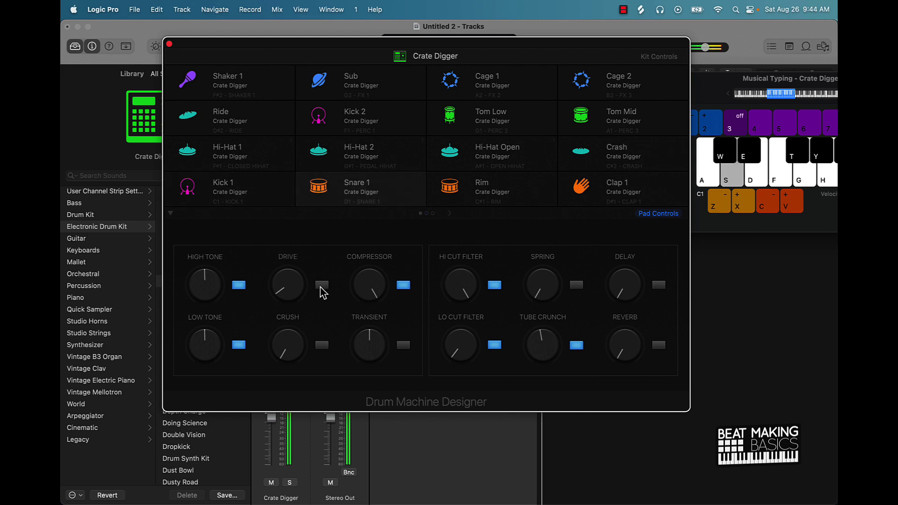
pyautogui.moveTo(281, 276); pyautogui.dragTo(284, 266)
pyautogui.press('s')
pyautogui.press('s')
pyautogui.click(322, 285)
# Step: Raise the kit's Crush to about 18%, audition the snare, and switch Crush on
pyautogui.moveTo(291, 355); pyautogui.dragTo(286, 331)
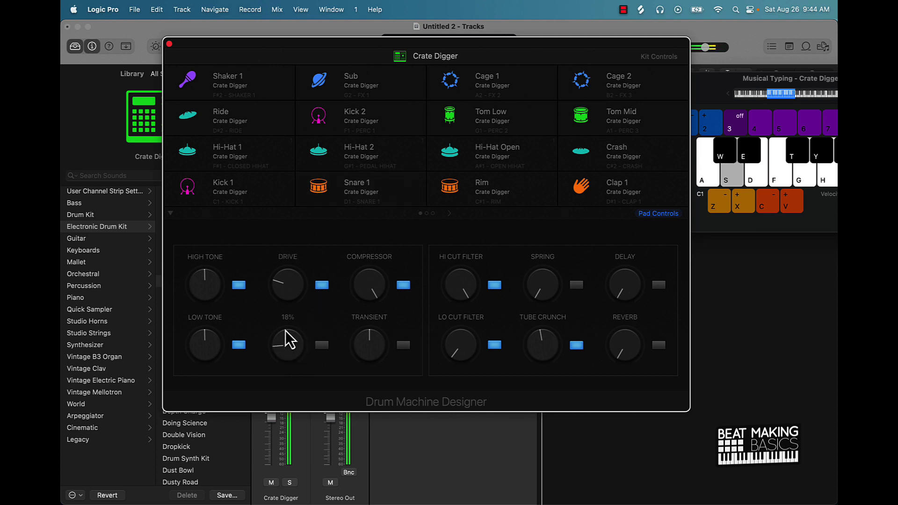
pyautogui.press('s')
pyautogui.click(322, 345)
# Step: Switch on the Transient effect, raise its amount, and audition the snare
pyautogui.click(403, 345)
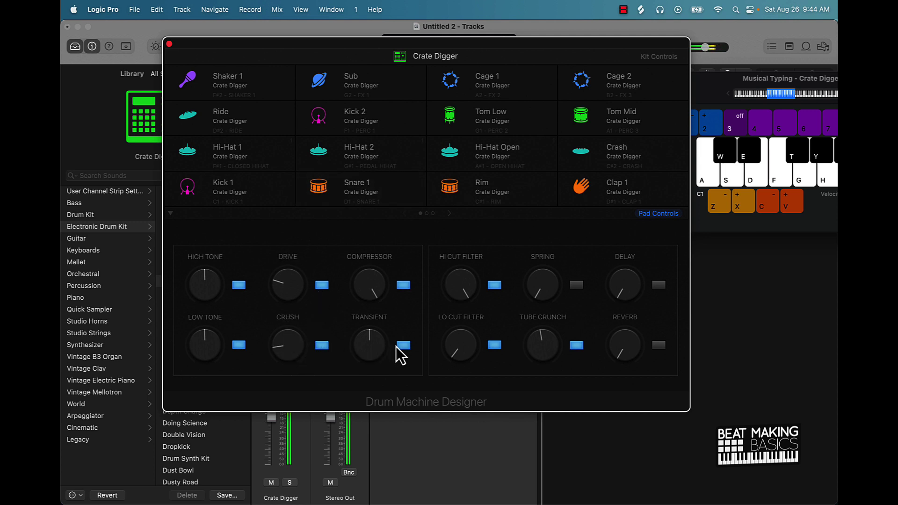
pyautogui.press('s')
pyautogui.moveTo(375, 344); pyautogui.dragTo(365, 315)
pyautogui.press('s')
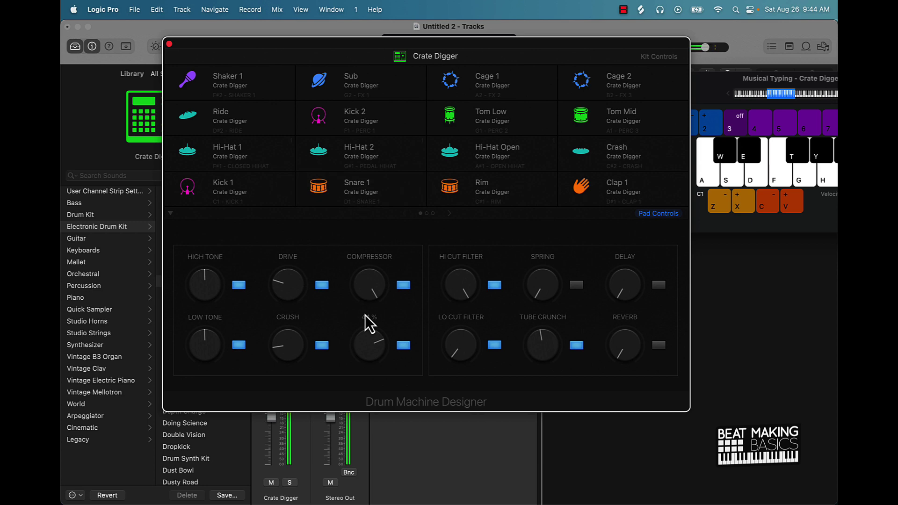
# Step: Move the plug-in window off the Library and load the Roland TR-808 electronic drum kit
pyautogui.moveTo(315, 100)
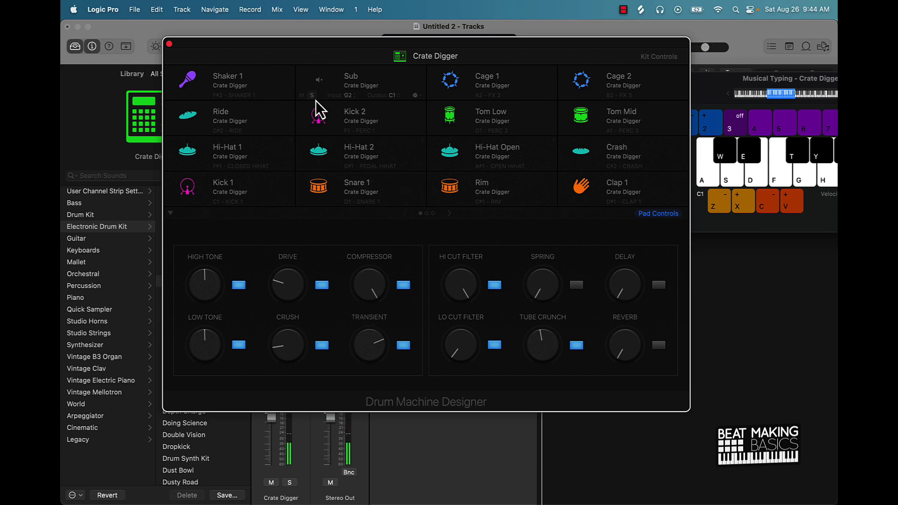
pyautogui.moveTo(283, 56); pyautogui.dragTo(392, 40)
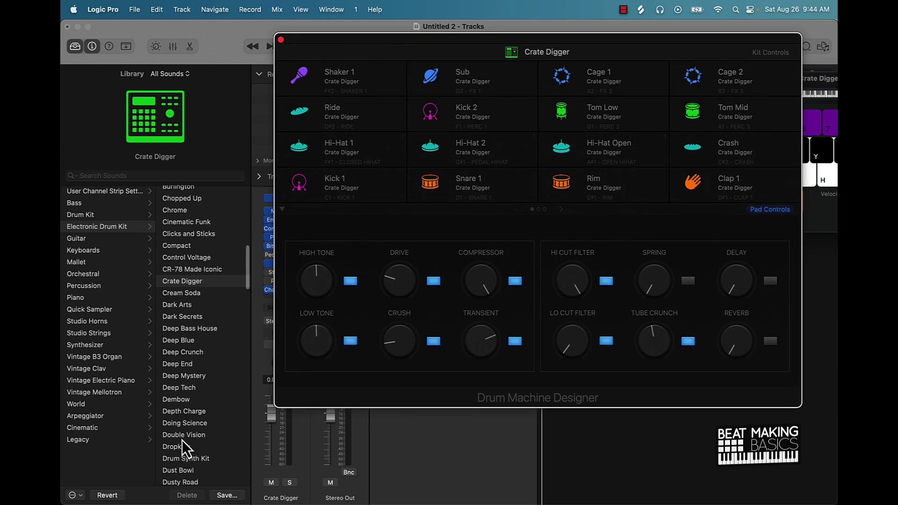
pyautogui.scroll(-20, 185, 418)
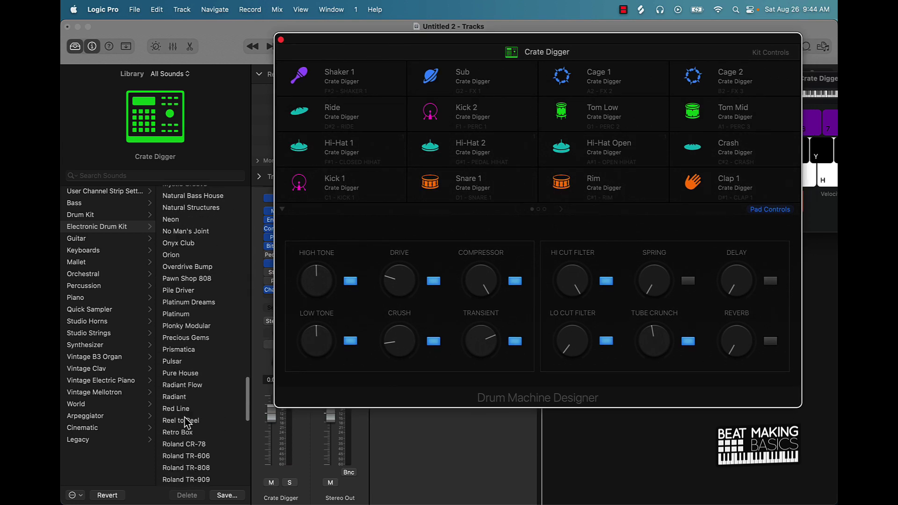
pyautogui.scroll(3, 186, 421)
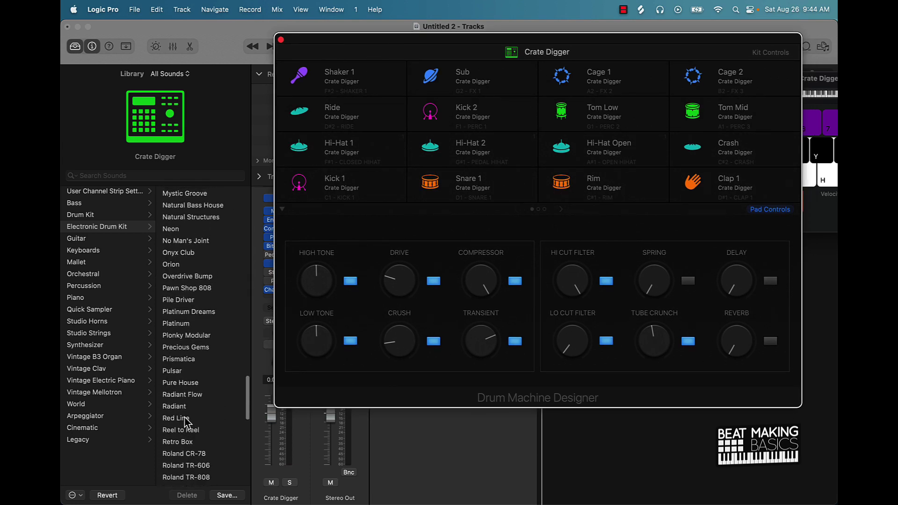
pyautogui.click(193, 253)
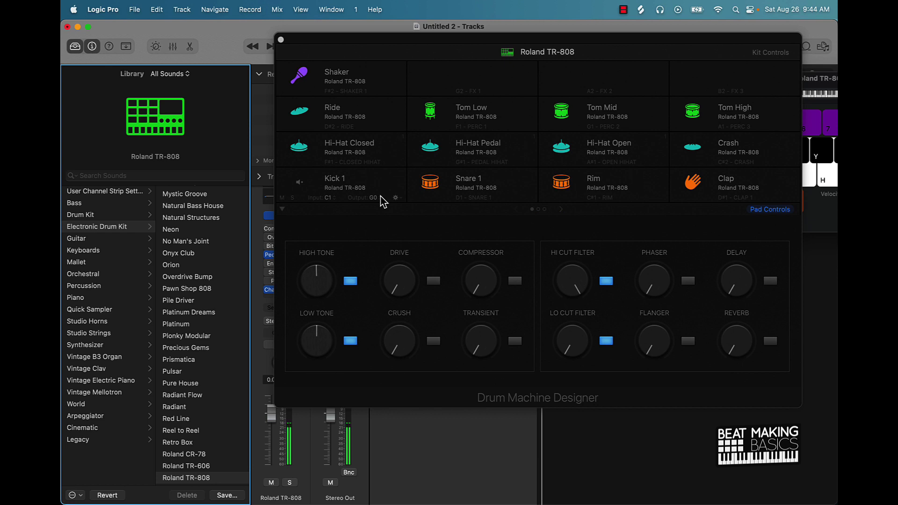
# Step: View the second page of Roland TR-808 pads, return to the first page, and reposition the window
pyautogui.click(562, 210)
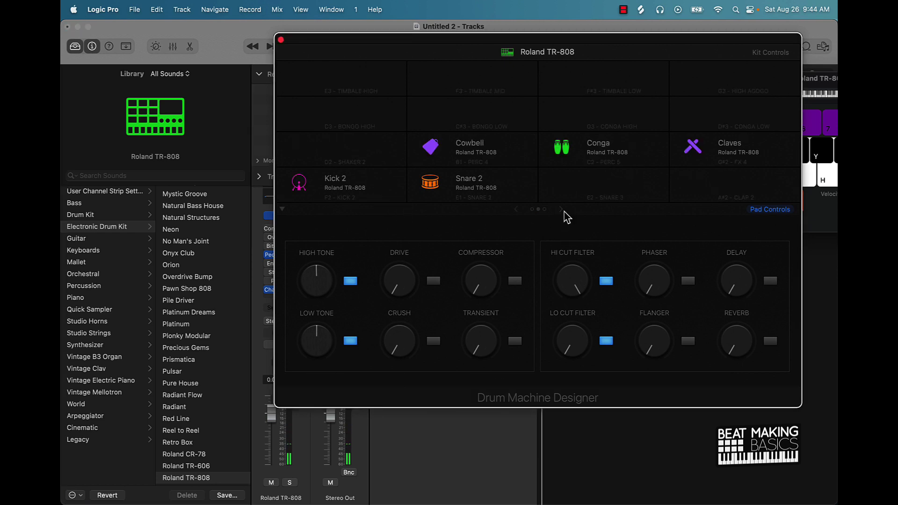
pyautogui.click(515, 210)
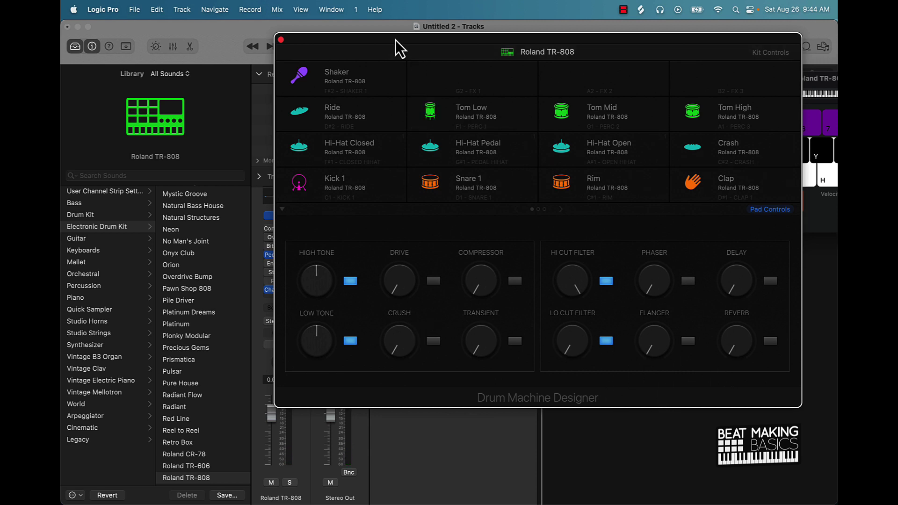
pyautogui.moveTo(394, 40); pyautogui.dragTo(310, 108)
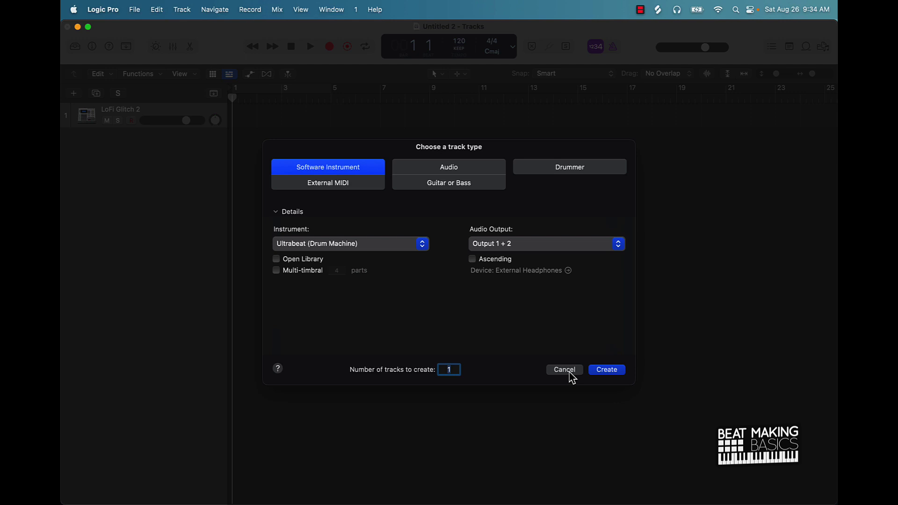
pyautogui.click(640, 9)
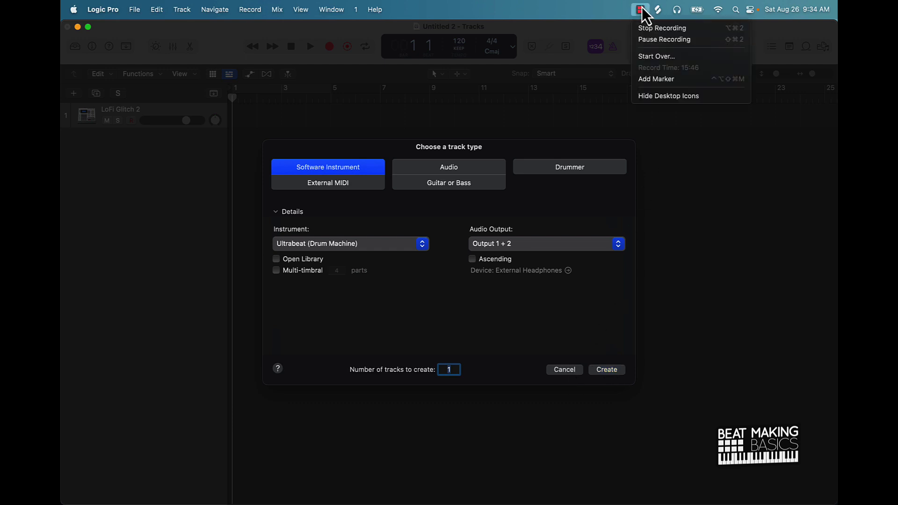